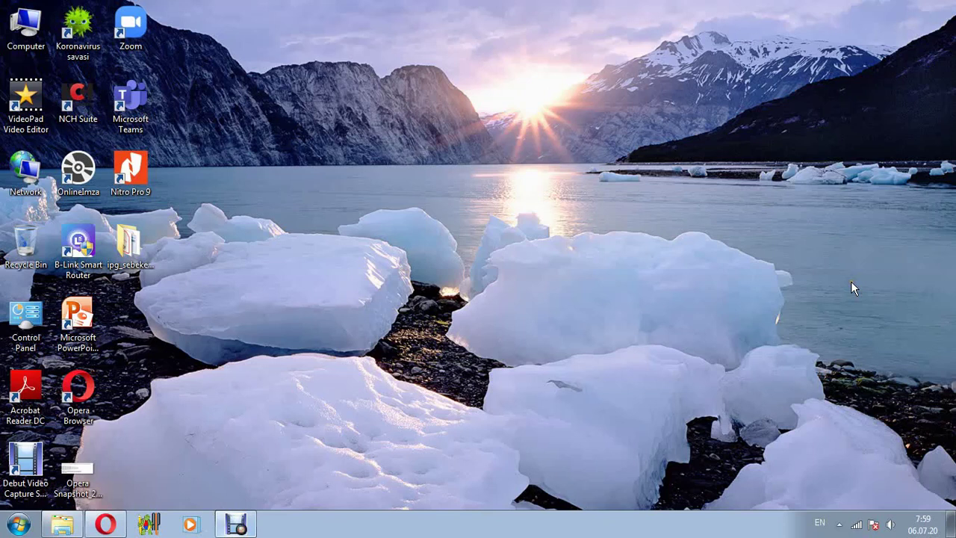
Step: Open ders_2020.xlsx from Excel 2010's recent list and show Sheet1's student score table
click(19, 525)
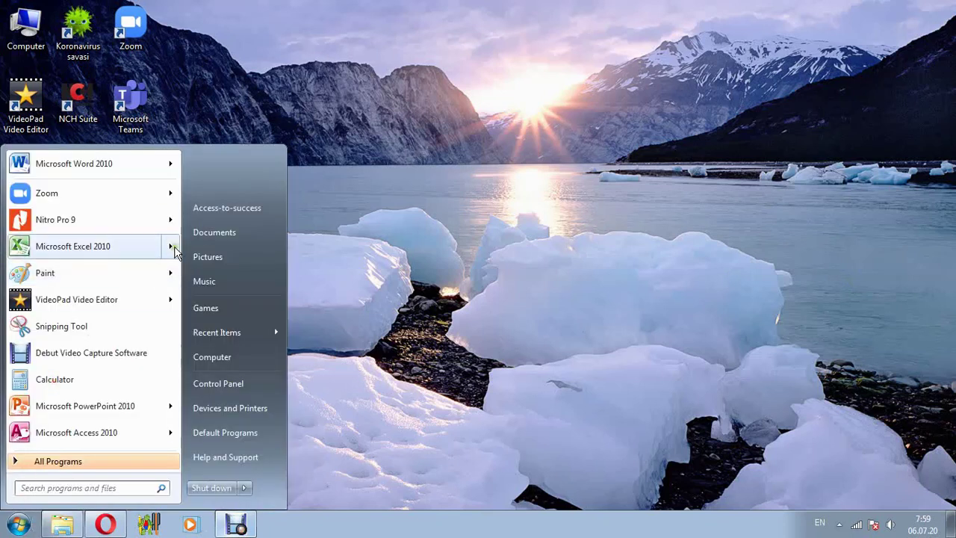
click(398, 172)
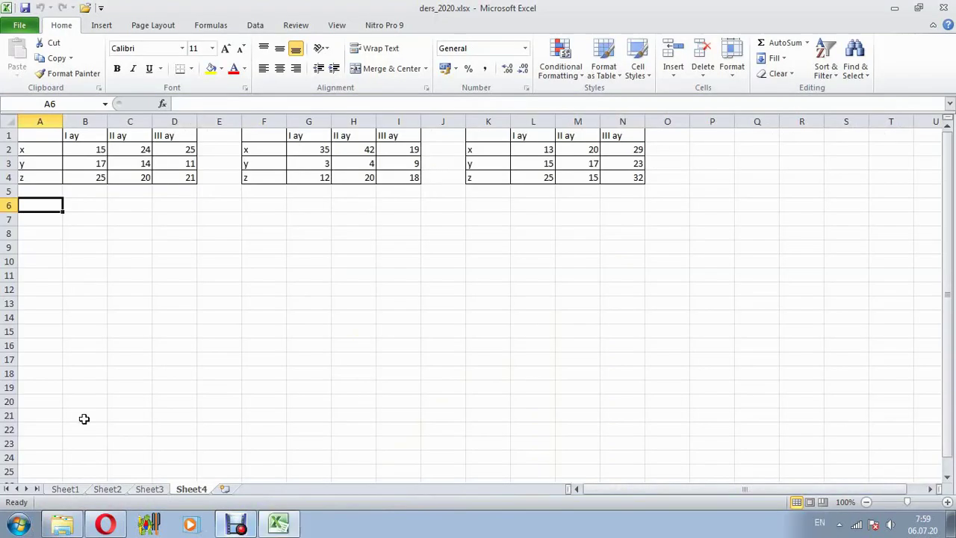
click(66, 489)
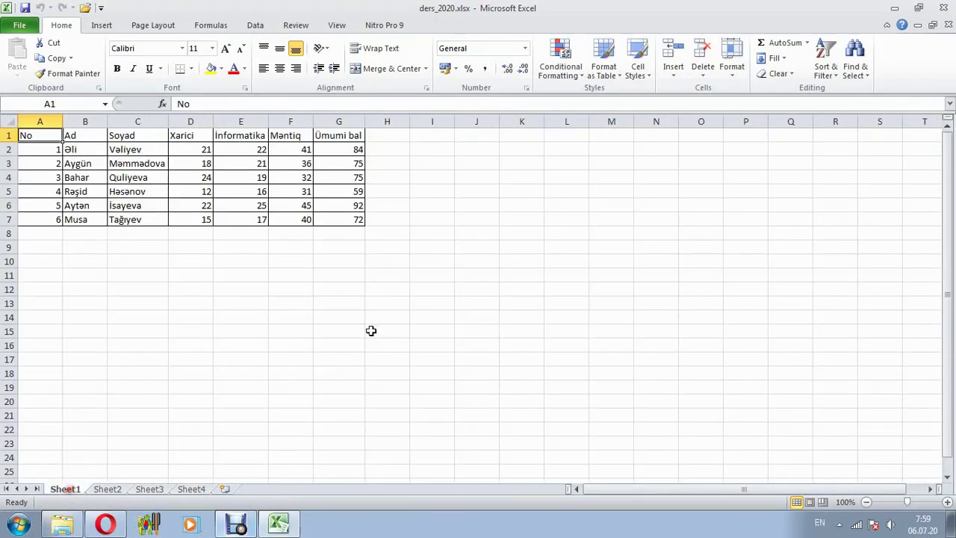
Step: Show the Data ribbon commands and add a new empty Sheet5 after Sheet4
click(252, 25)
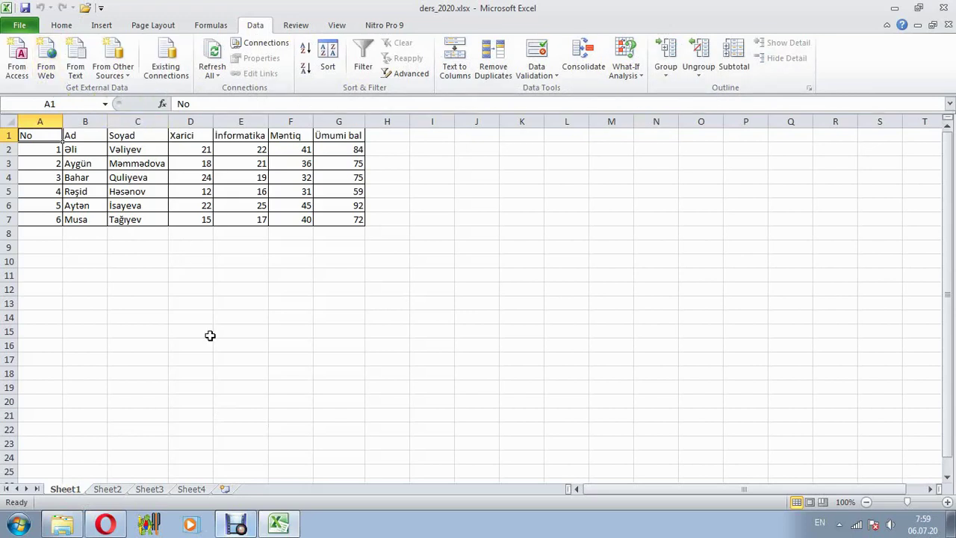
click(227, 489)
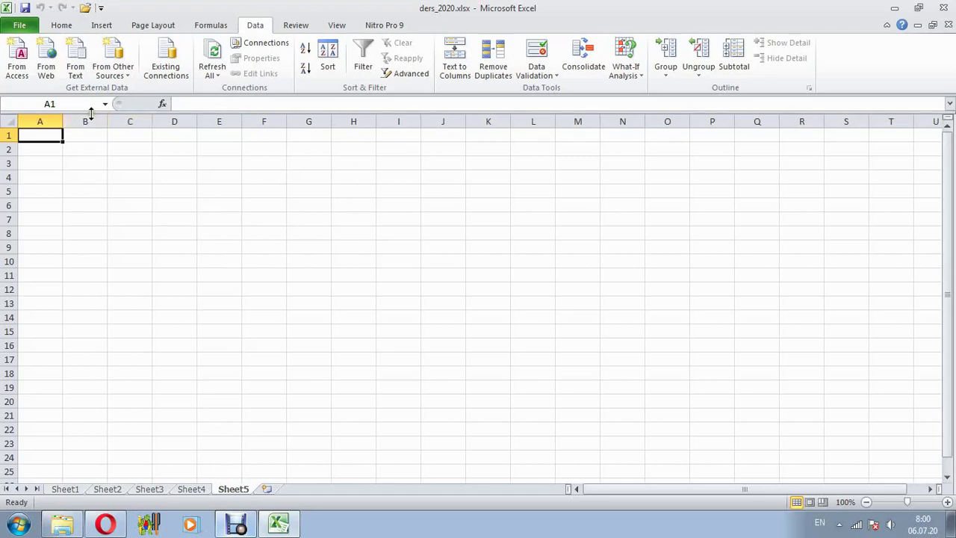
Step: Choose Gunel.accdb in Documents as the Access source and select its Telebe table
click(16, 74)
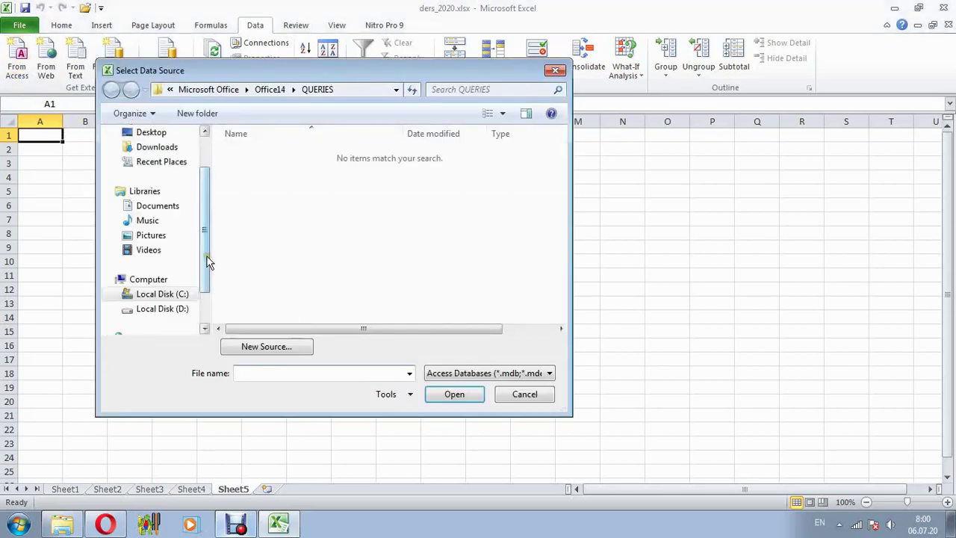
mouse_move(205, 258)
mouse_down()
mouse_move(205, 198)
mouse_move(204, 293)
mouse_up()
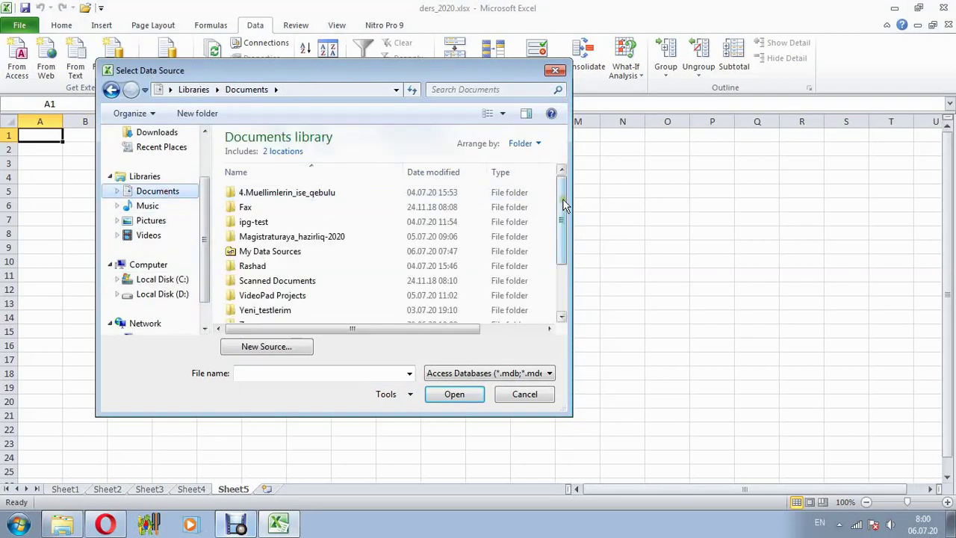
drag(564, 203, 561, 299)
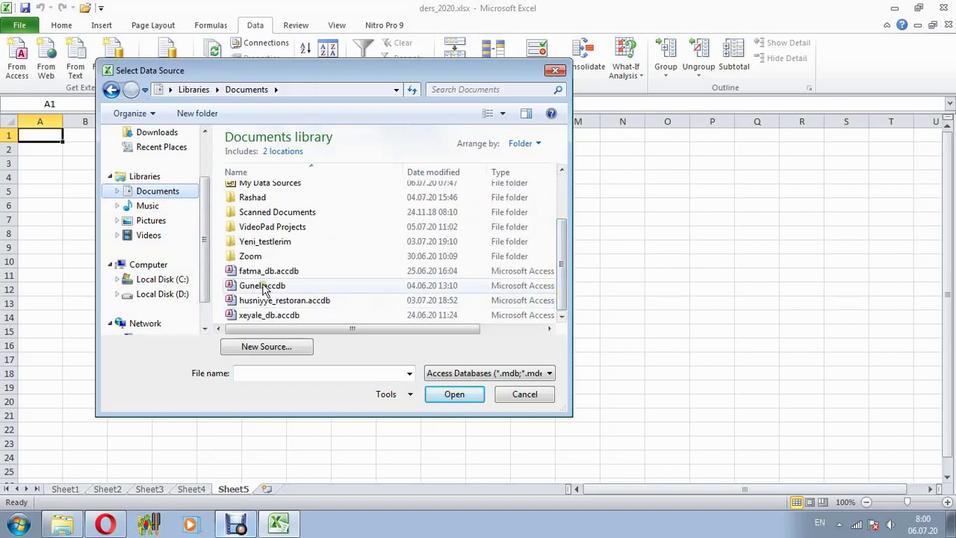
click(303, 286)
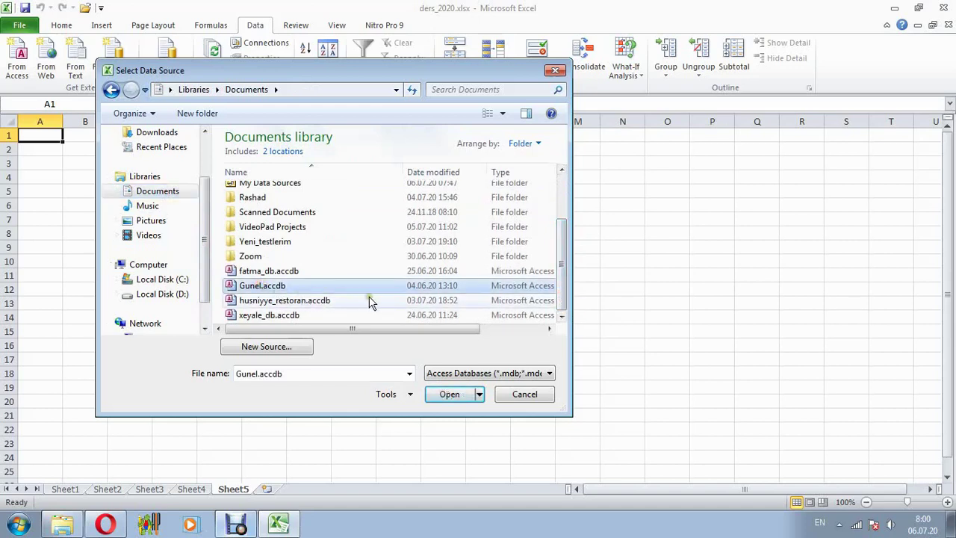
click(447, 396)
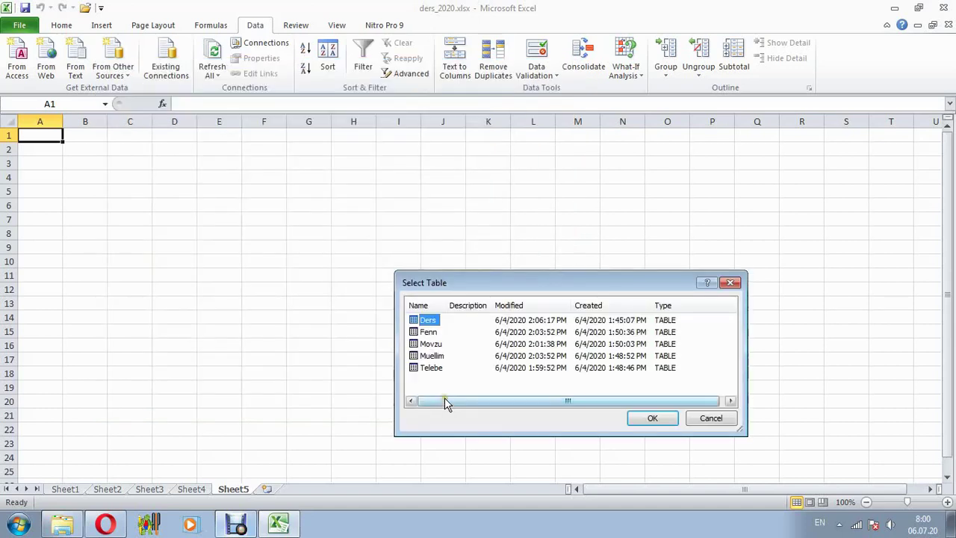
drag(572, 284, 582, 193)
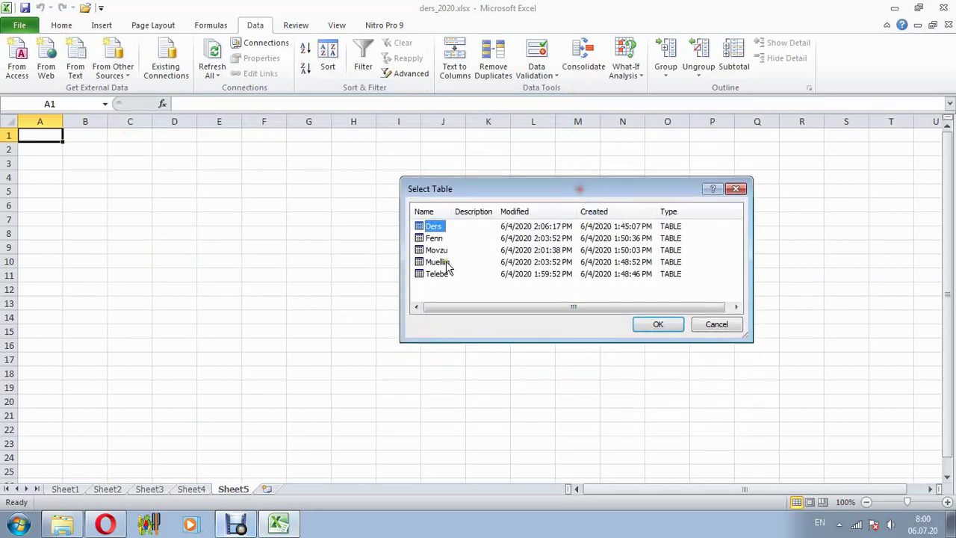
click(431, 274)
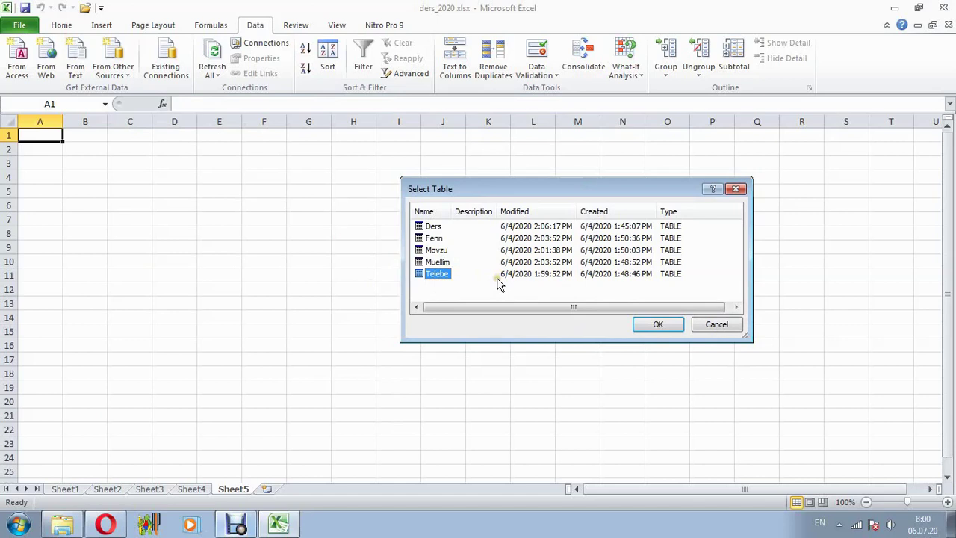
Step: Import Telebe as a table into the existing worksheet starting at cell $A$1
click(650, 327)
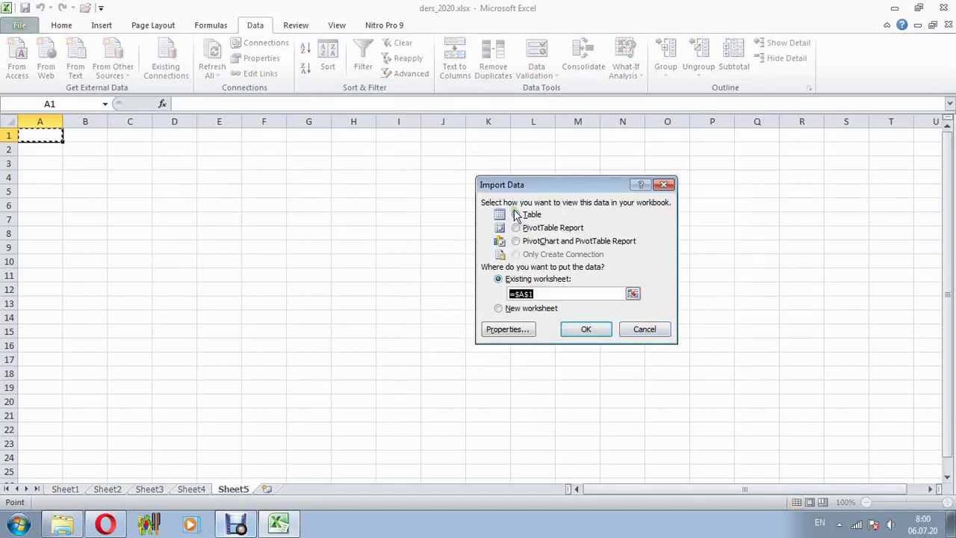
drag(555, 188, 538, 172)
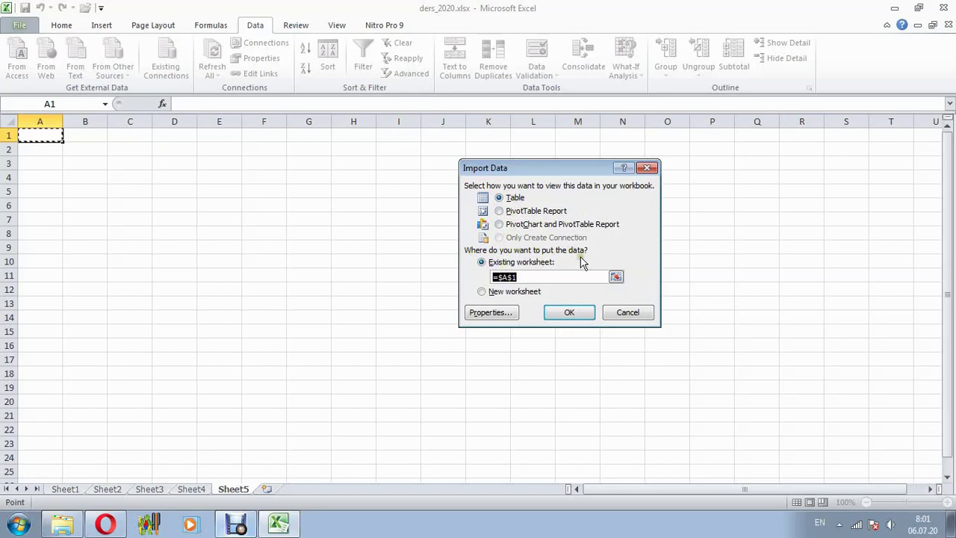
click(538, 276)
click(521, 293)
click(500, 263)
click(569, 313)
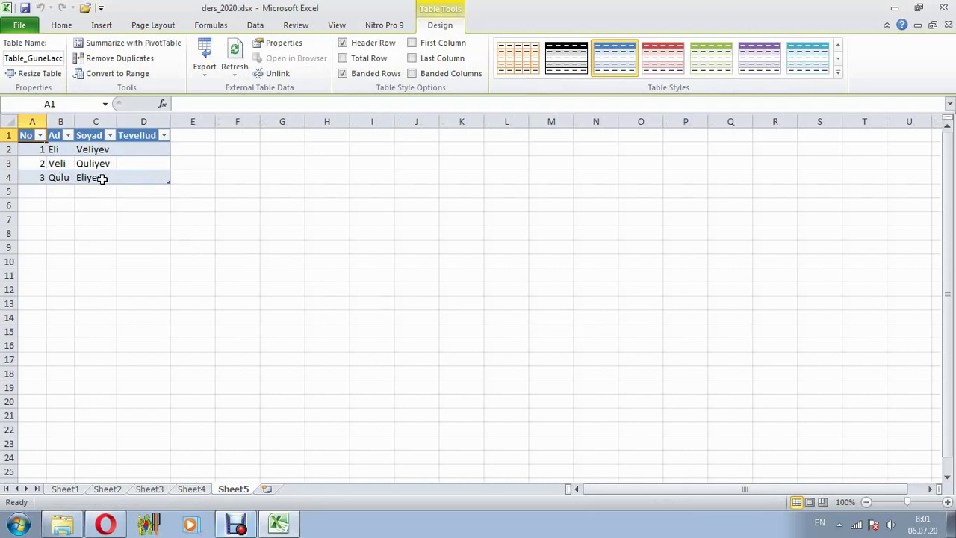
Step: Select cell B9 and reopen the existing Gunel connection to import another table there
click(152, 180)
click(255, 25)
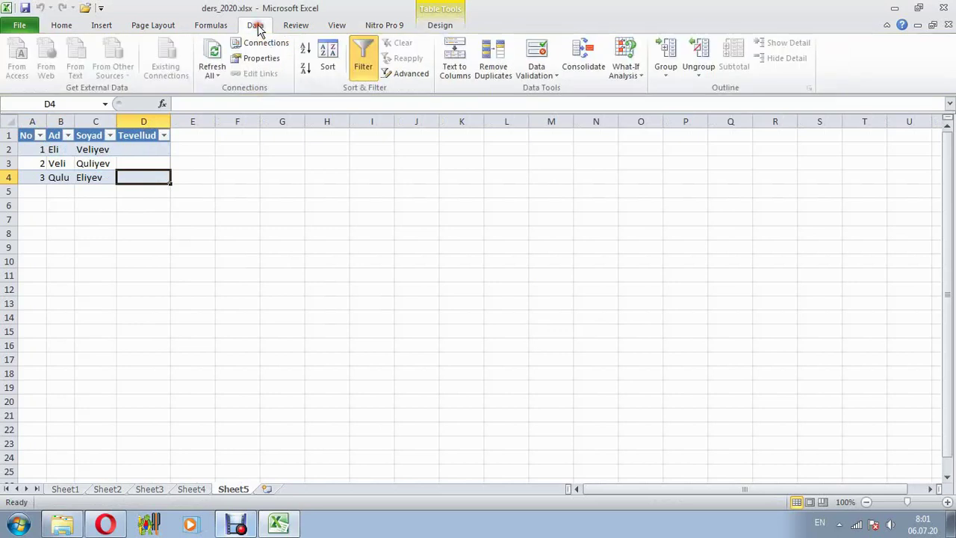
click(68, 247)
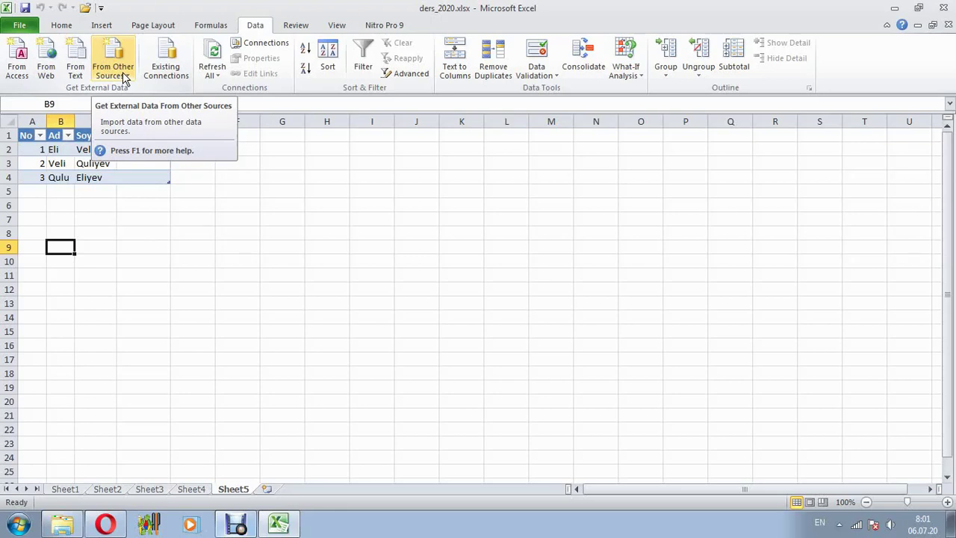
click(166, 71)
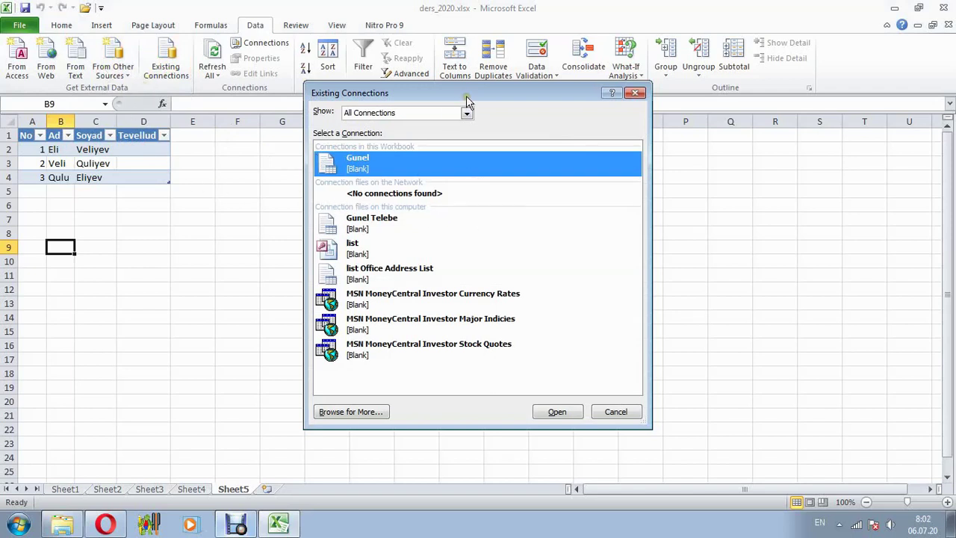
drag(467, 95, 523, 108)
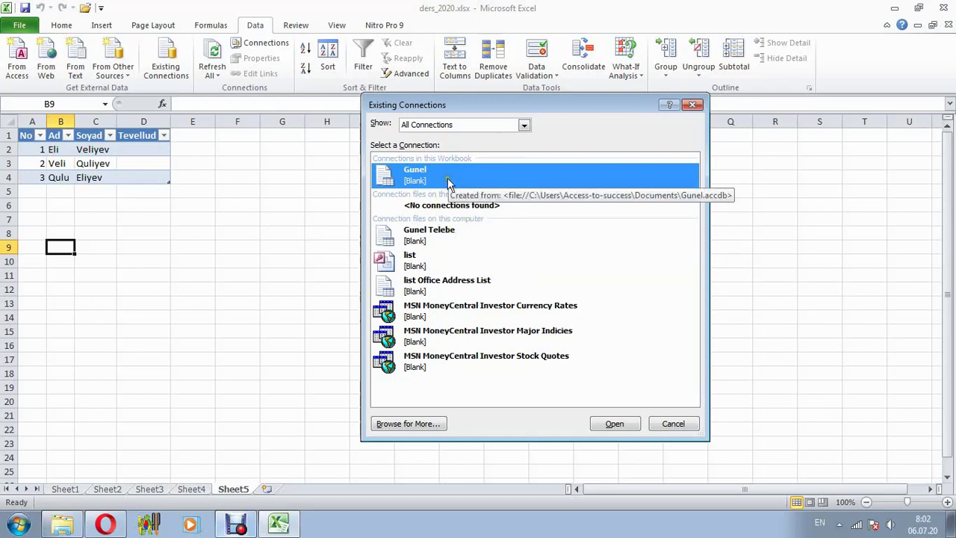
click(614, 425)
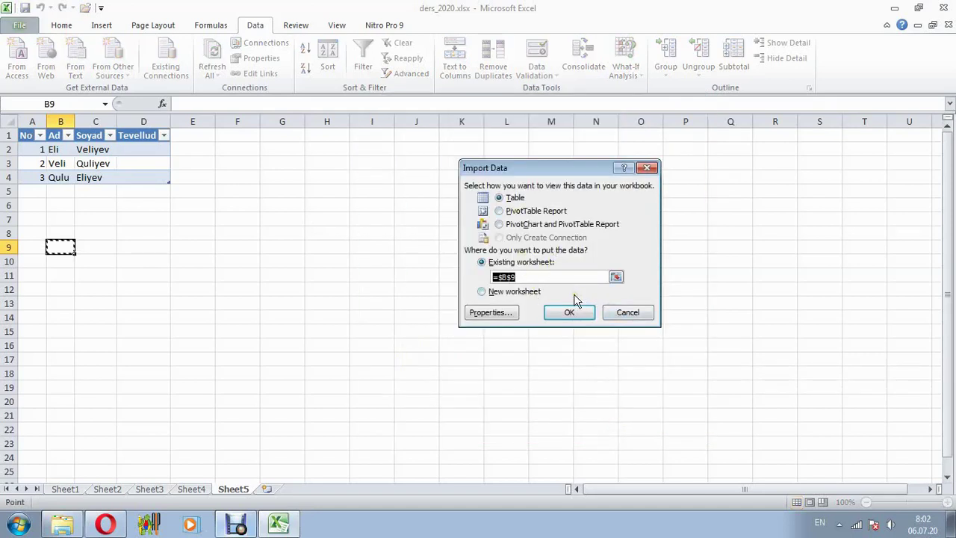
Step: Cancel the second import, review the workbook connections, refresh all data, then open Documents
click(628, 314)
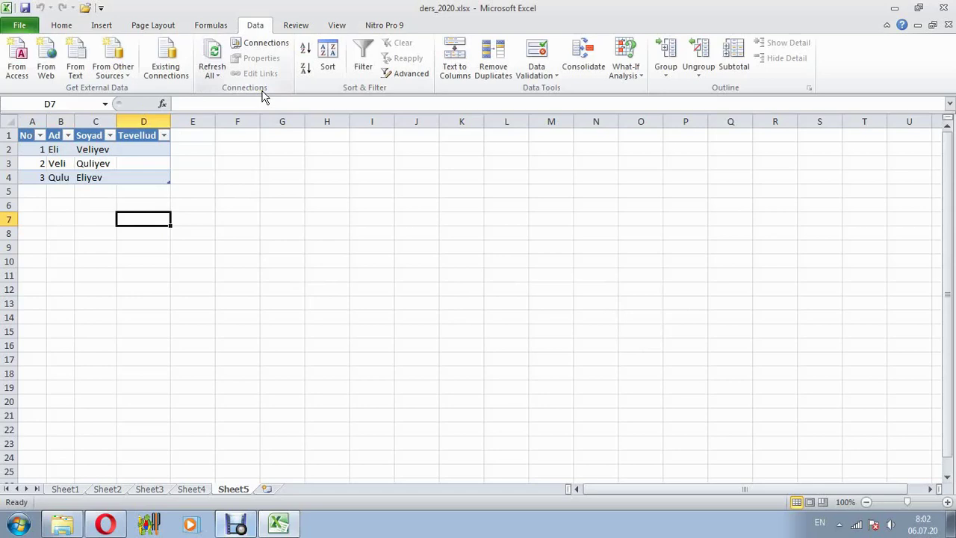
click(266, 44)
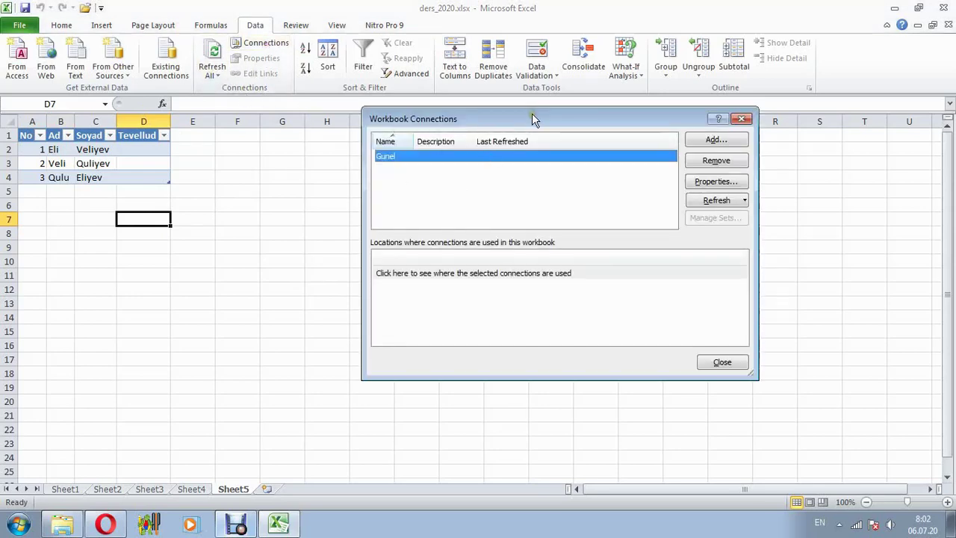
drag(532, 119, 518, 149)
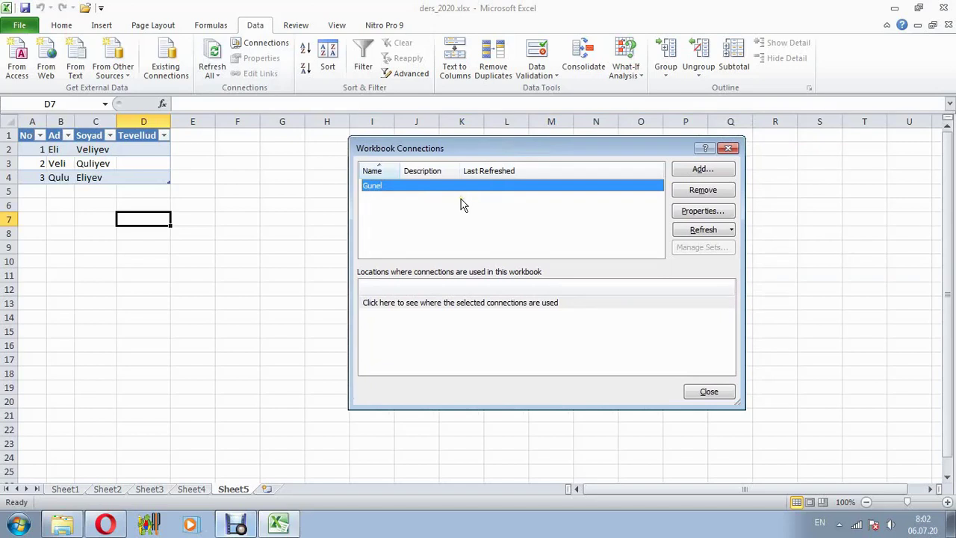
click(728, 148)
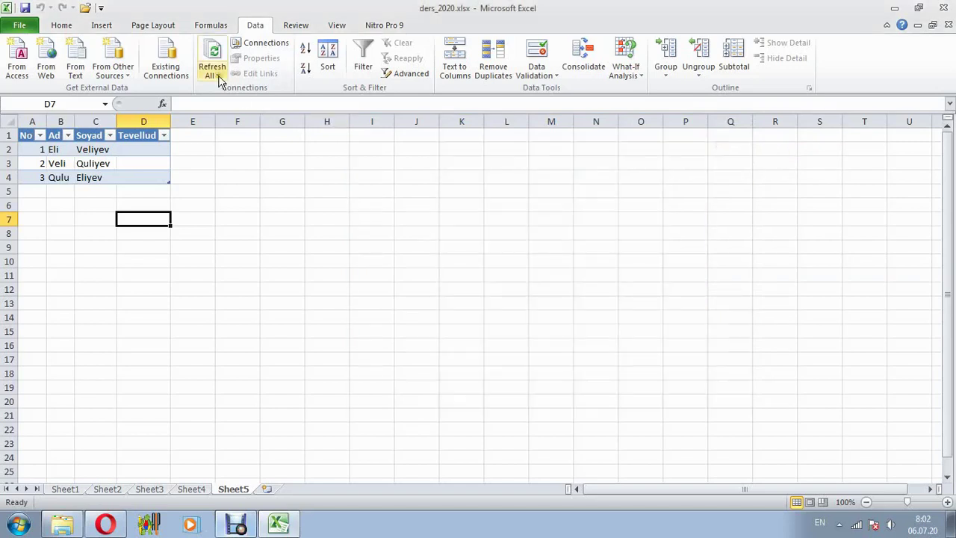
click(213, 51)
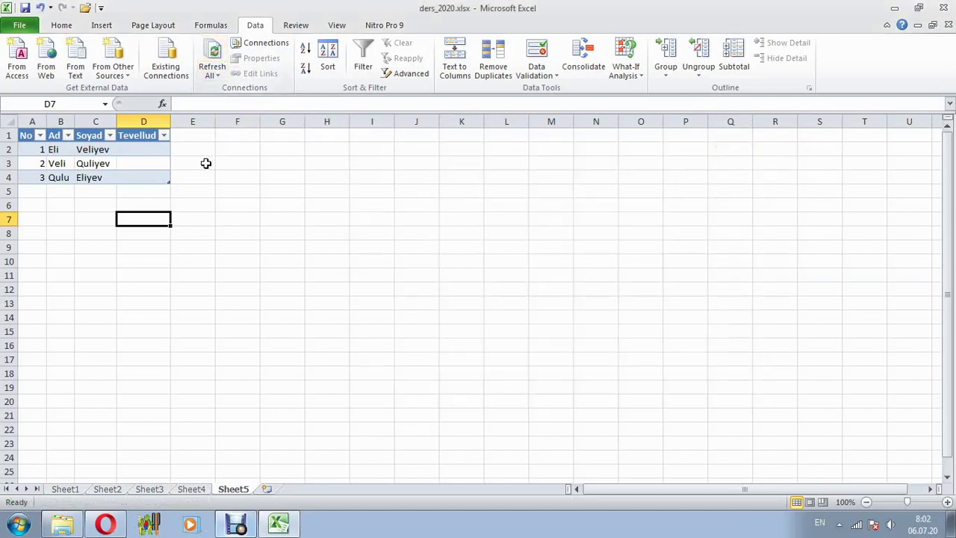
click(62, 525)
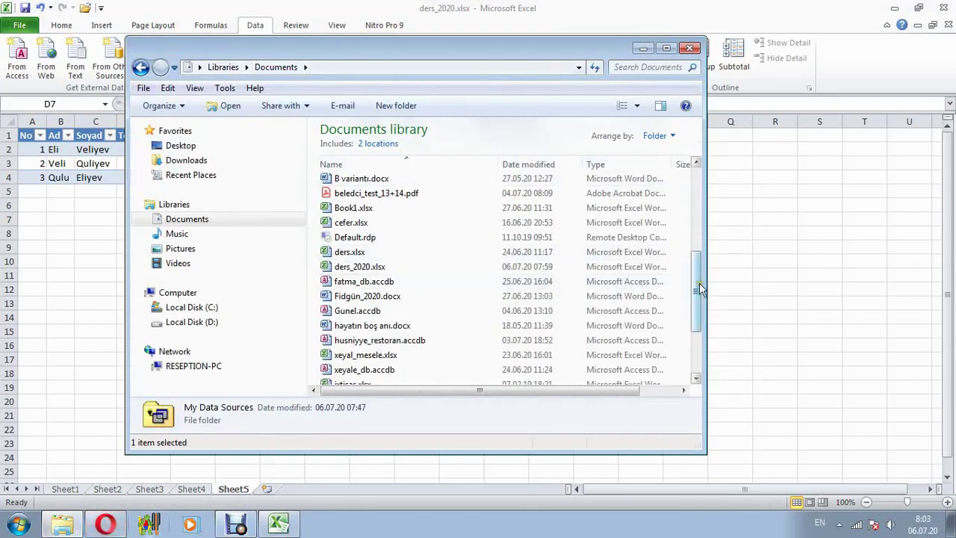
Step: Open Gunel.accdb from Documents in Microsoft Access and enable its content
drag(696, 266, 695, 324)
double_click(344, 215)
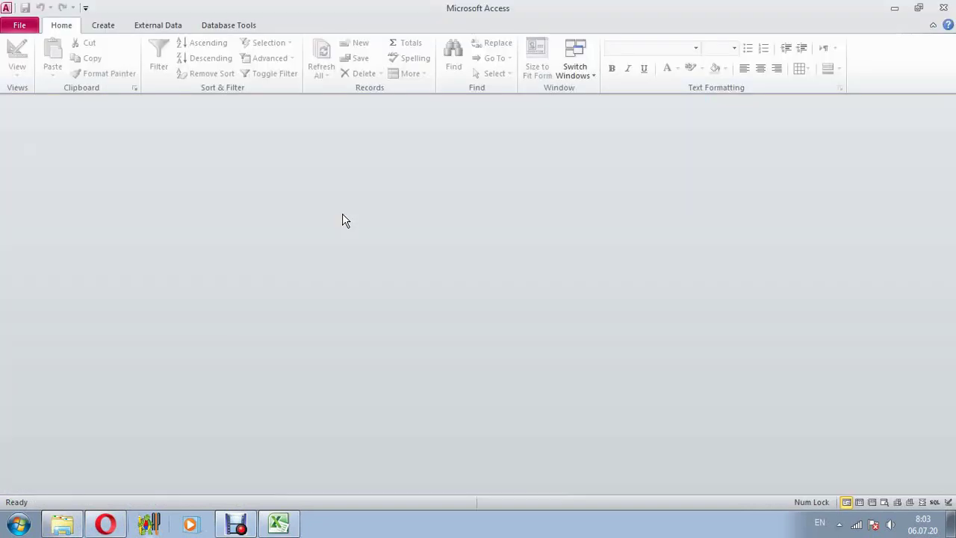
click(381, 107)
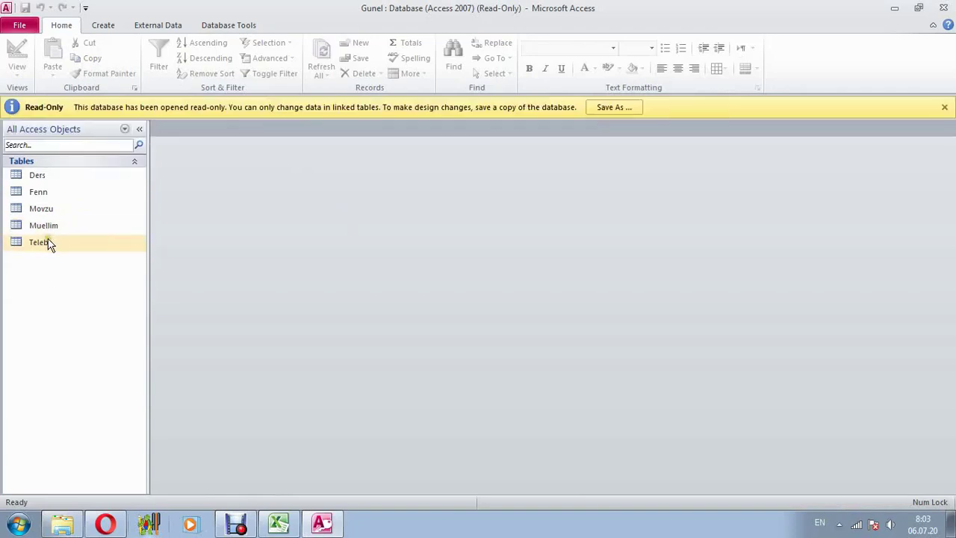
Step: Add a fourth Telebe record with the student's first name and surname, then save it
double_click(51, 240)
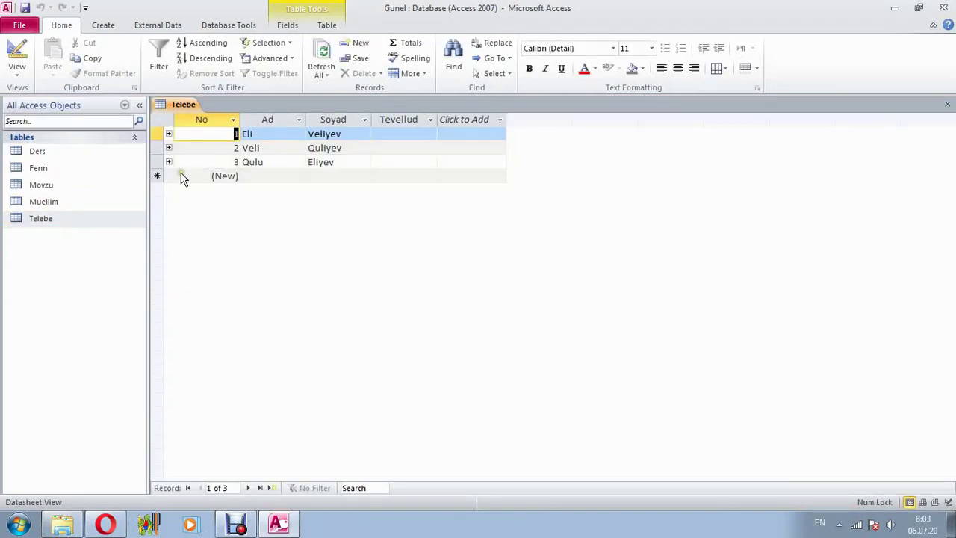
key(Tab)
key(Tab)
key(Tab)
key(Tab)
key(Tab)
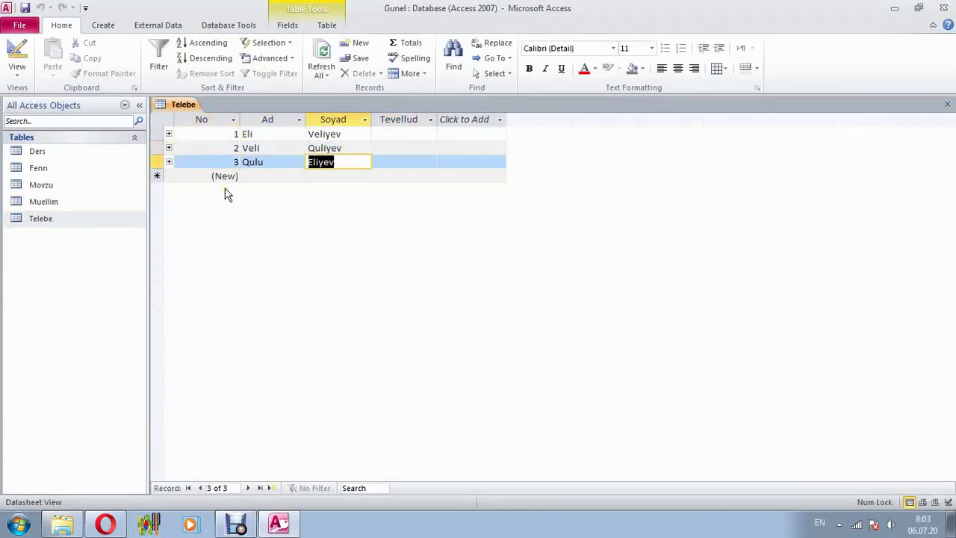
key(Tab)
key(Tab)
key(Tab)
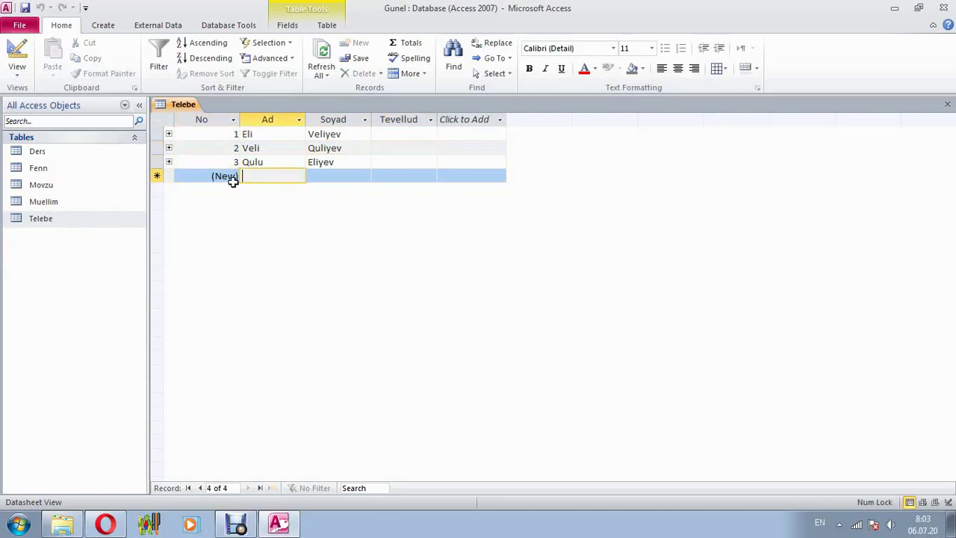
text(Turan)
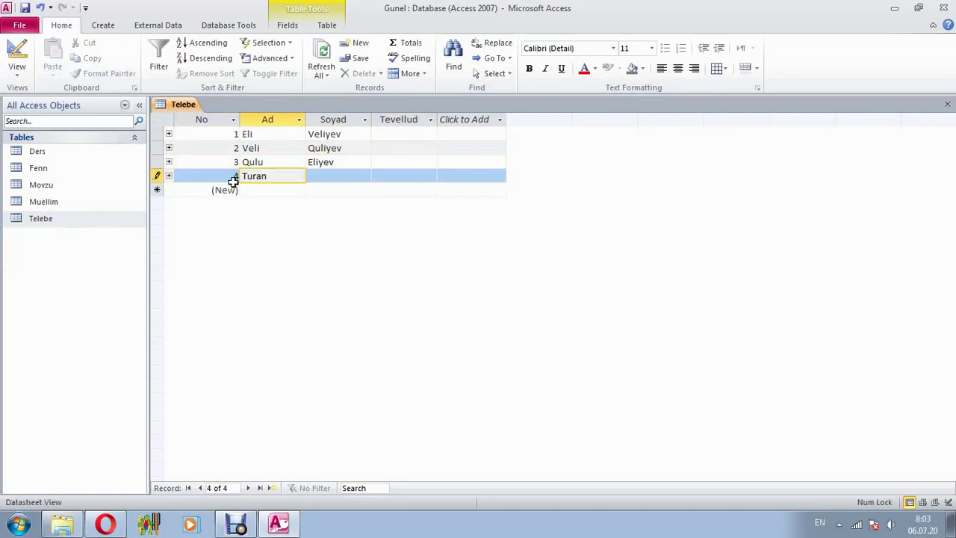
key(Tab)
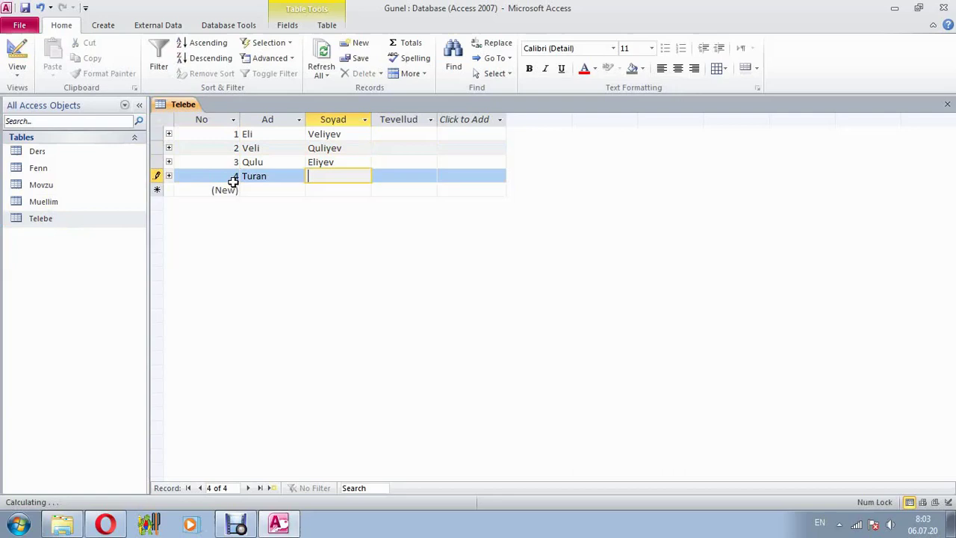
key(alt+shift)
key(alt+shift)
text(əhmadov)
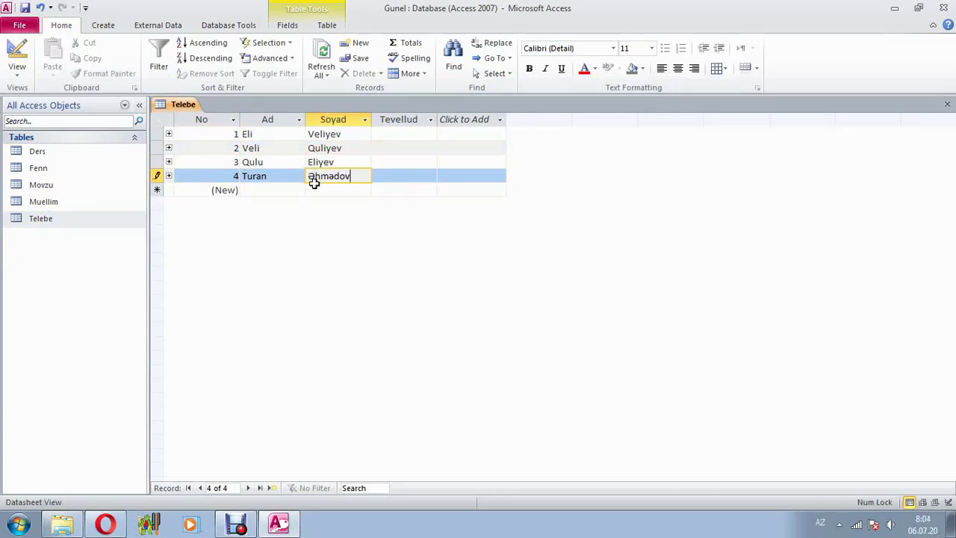
key(Tab)
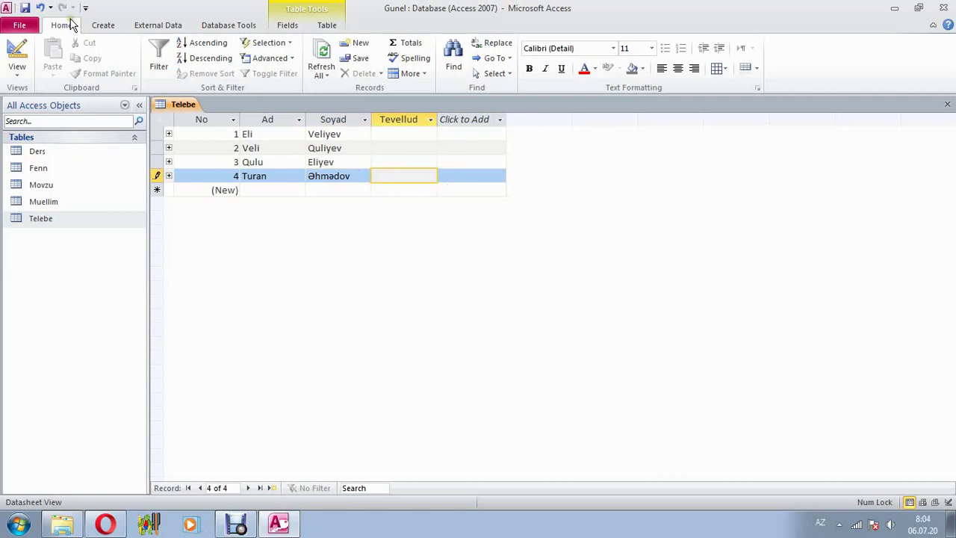
click(25, 8)
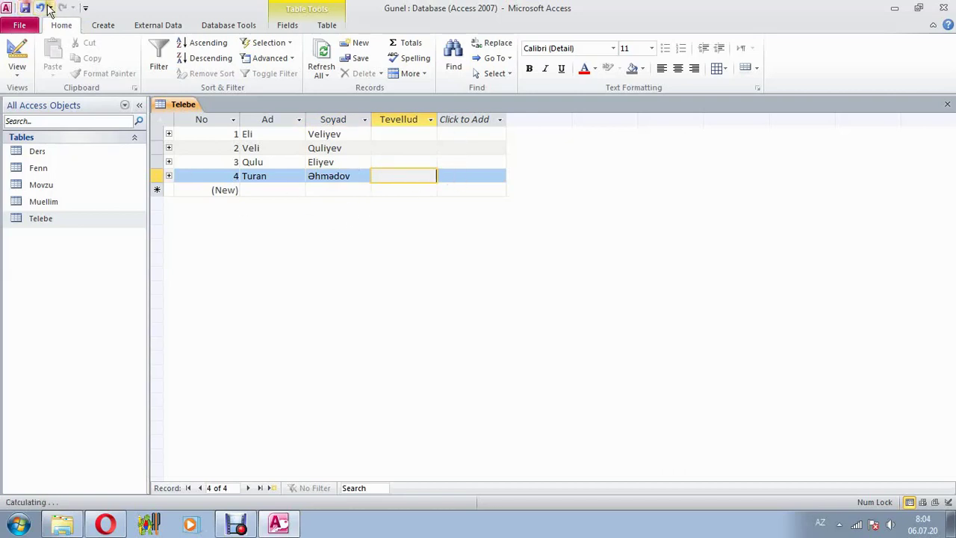
Step: Minimize Access and reopen ders_2020.xlsx from Excel's recent list, enabling its data content
click(895, 8)
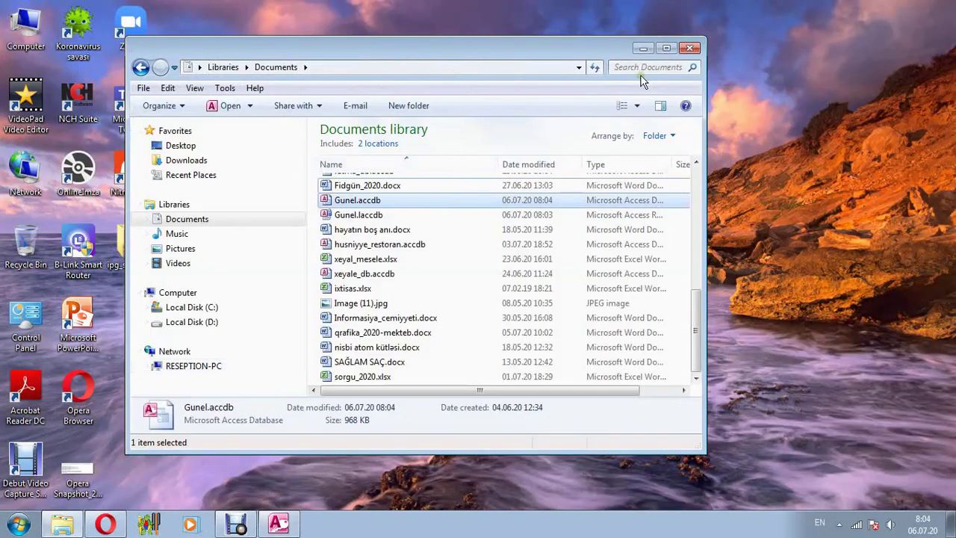
click(23, 524)
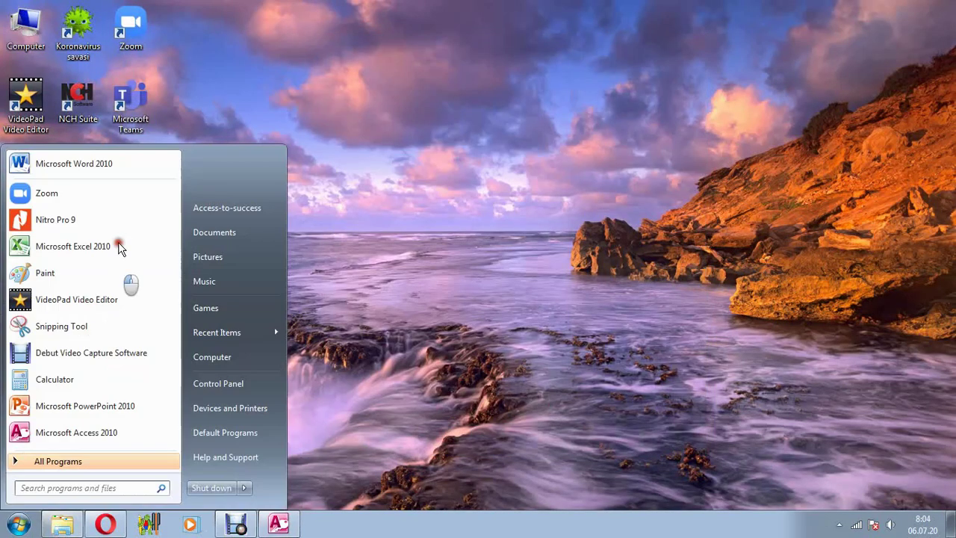
mouse_move(163, 245)
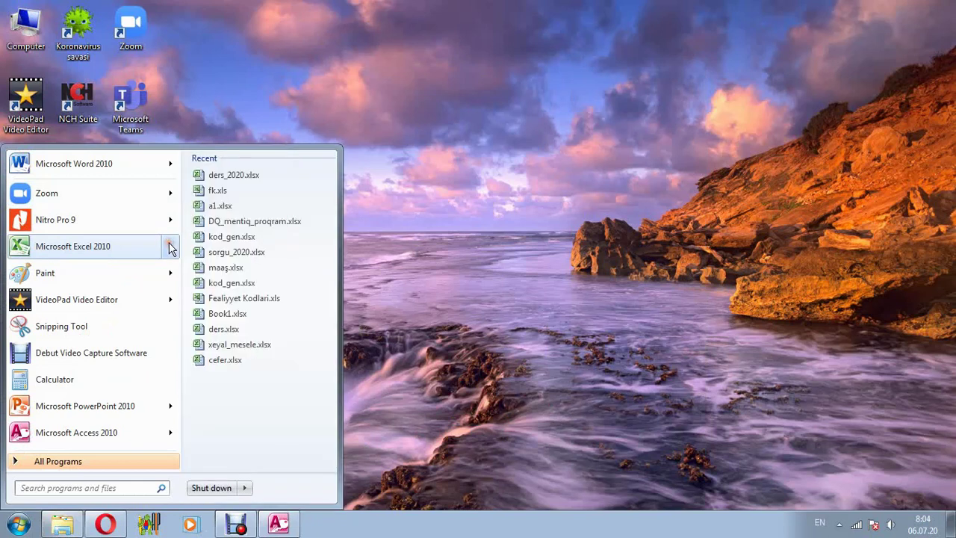
click(291, 200)
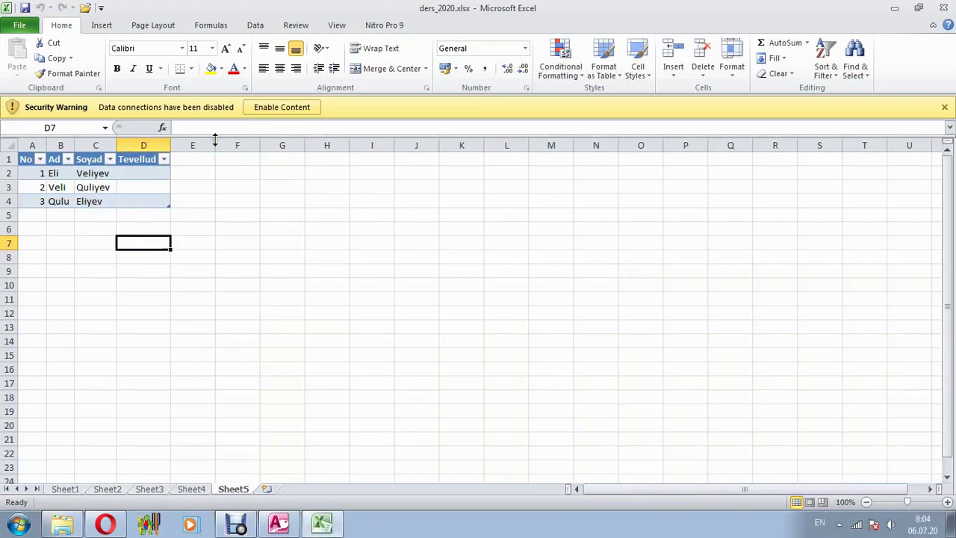
click(283, 109)
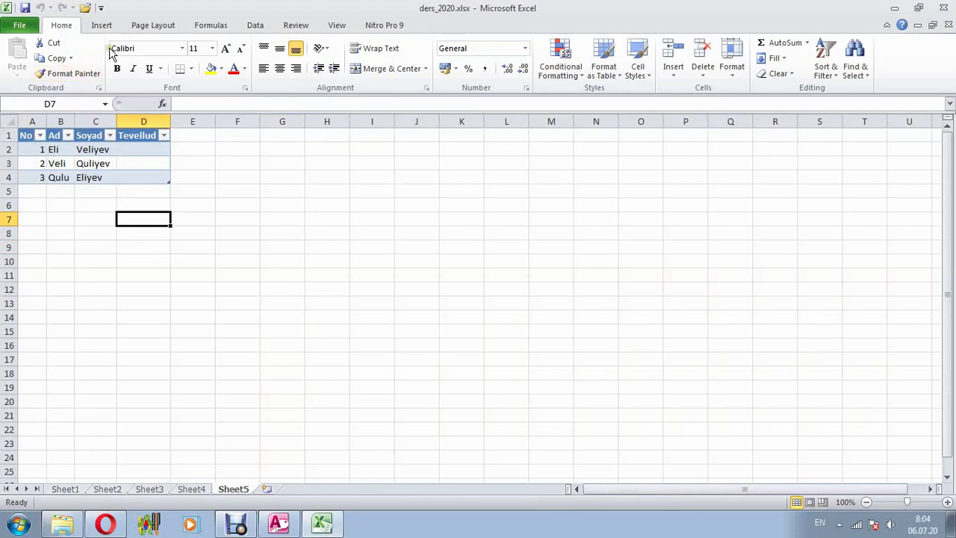
Step: Refresh all data through the Gunel connection prompts, check the new row, then return to Sheet1
click(262, 25)
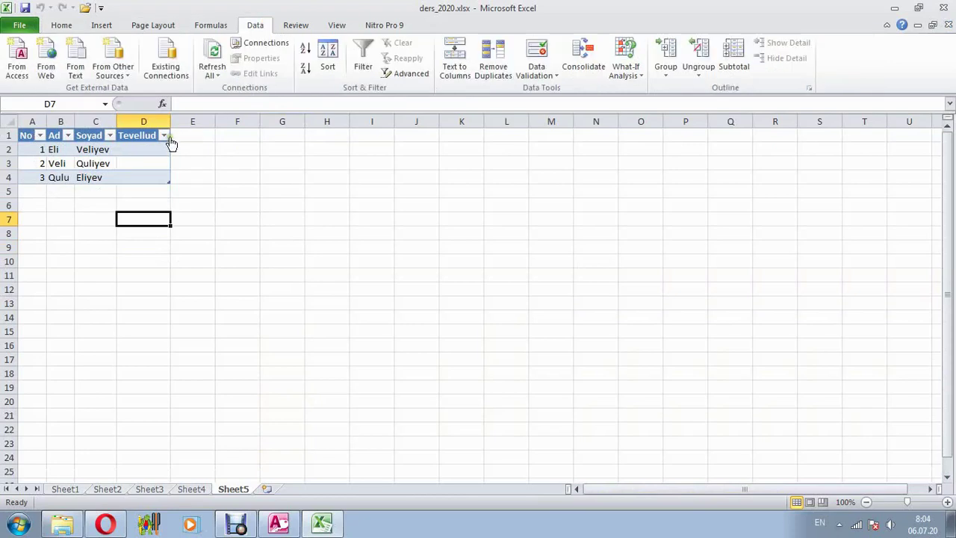
click(219, 57)
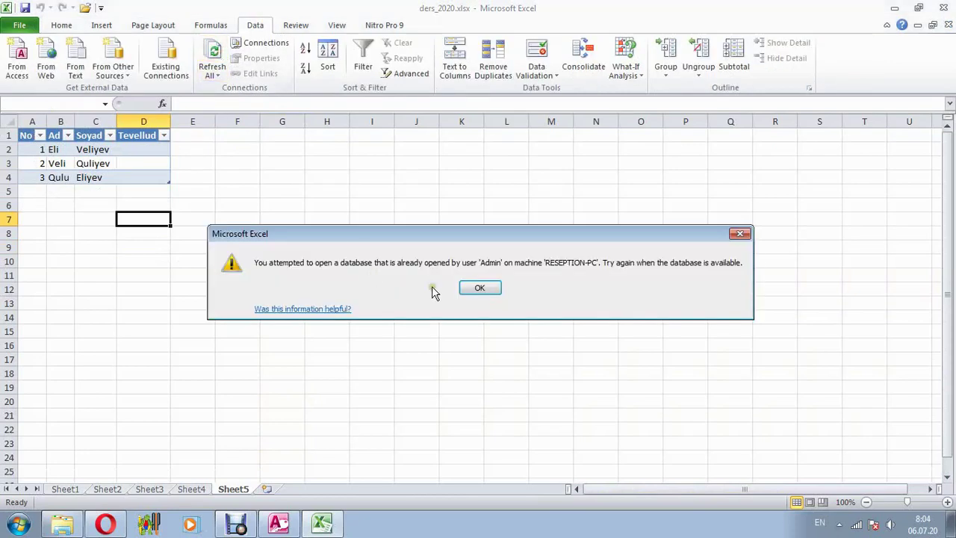
click(482, 291)
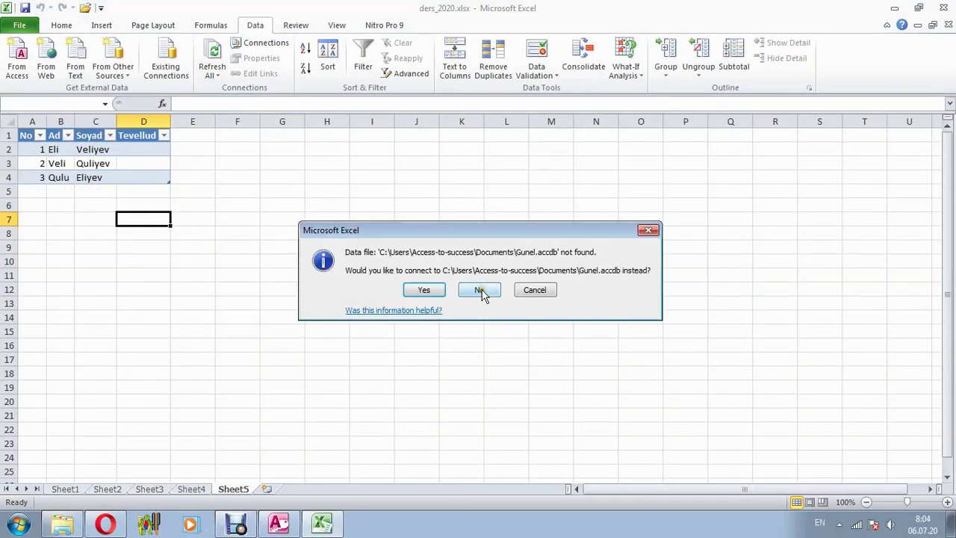
click(430, 296)
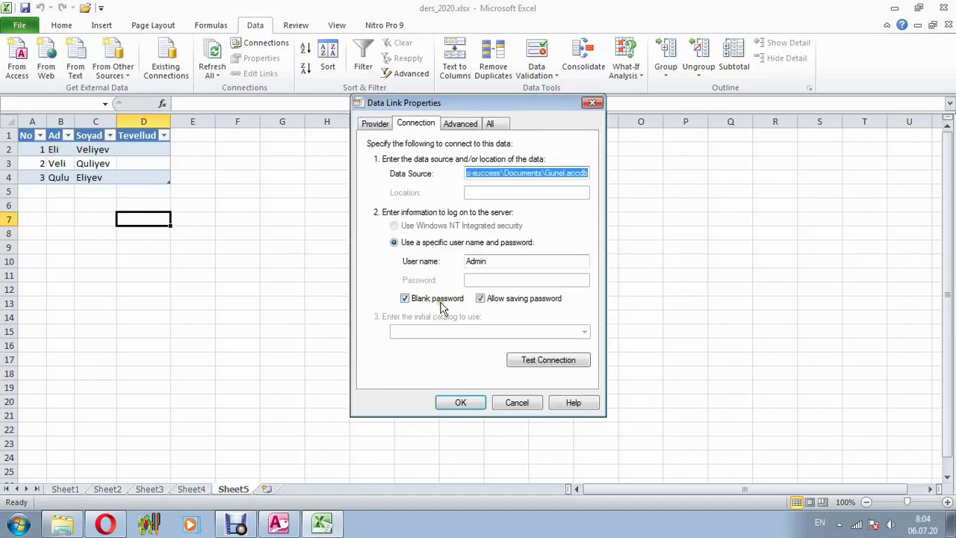
click(461, 402)
click(444, 328)
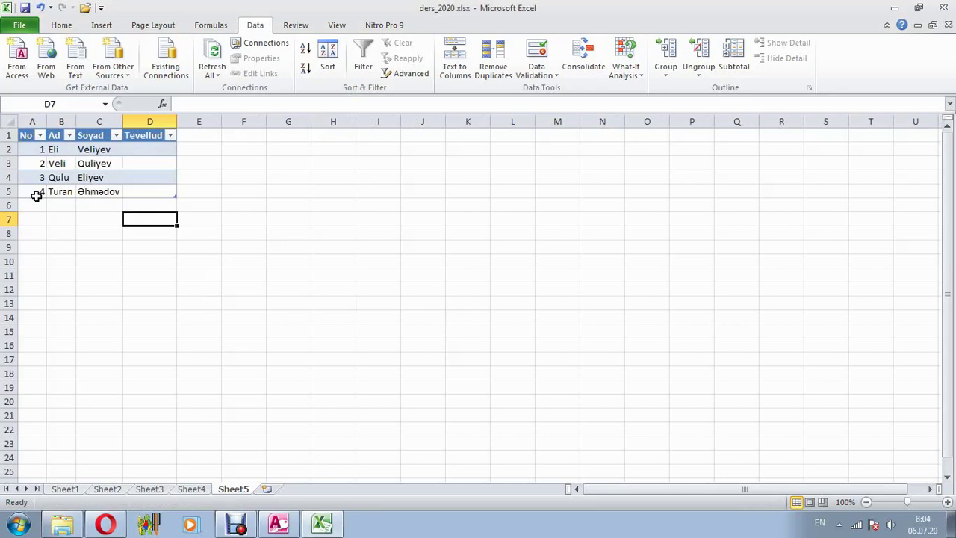
click(152, 188)
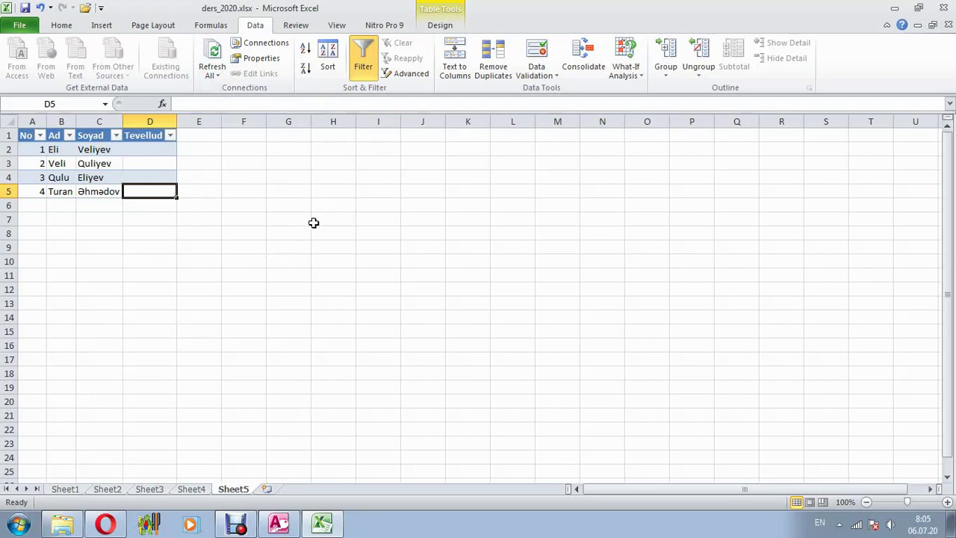
click(64, 489)
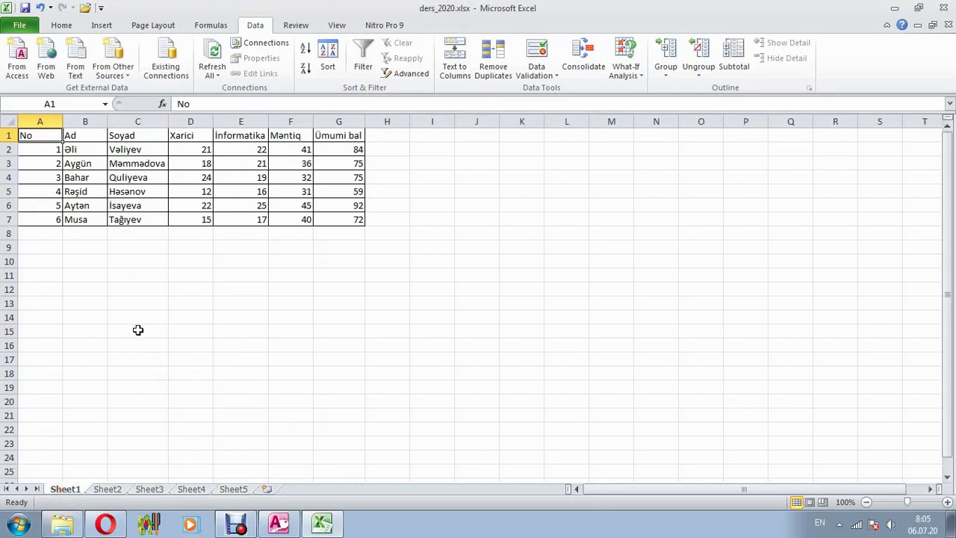
Step: Select the score table A1:G7, then open and close the Sort dialog without sorting
drag(41, 134, 357, 222)
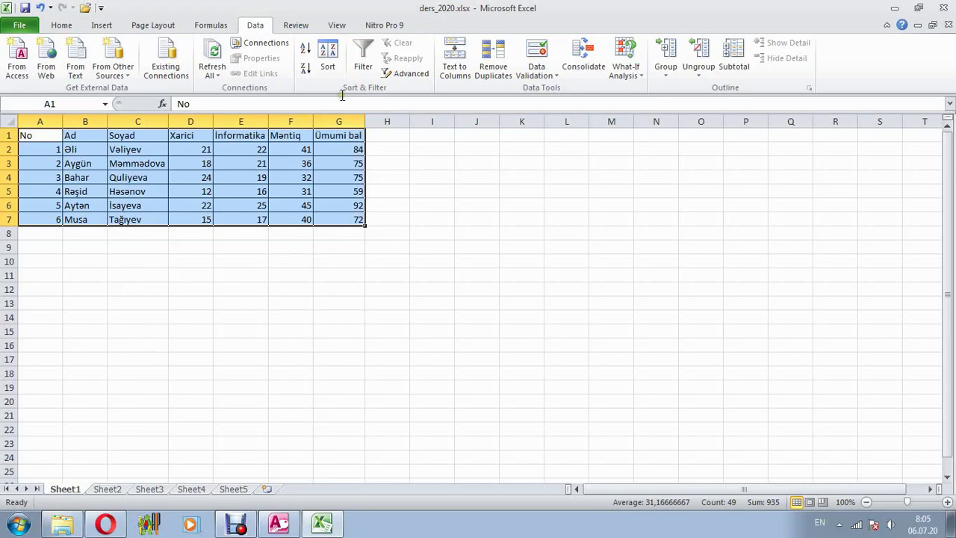
click(332, 68)
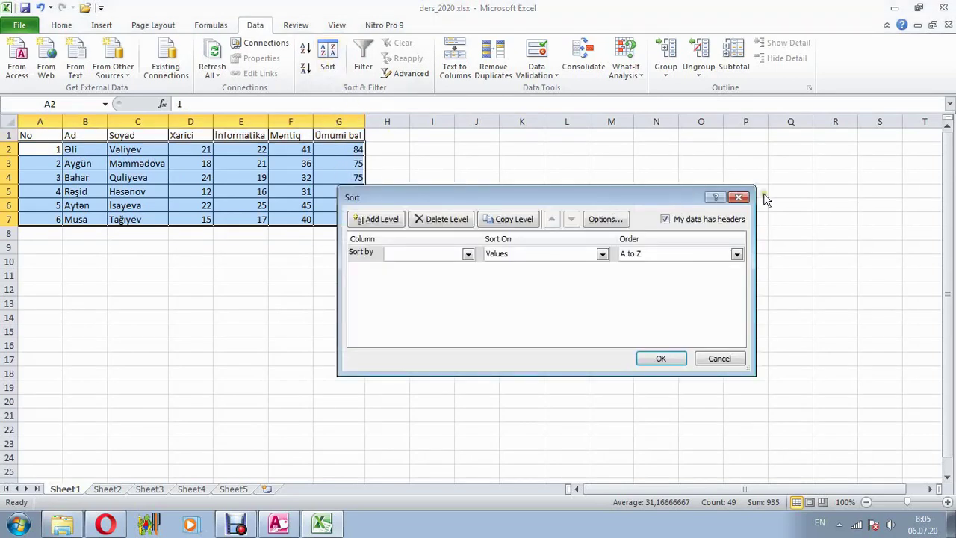
click(739, 198)
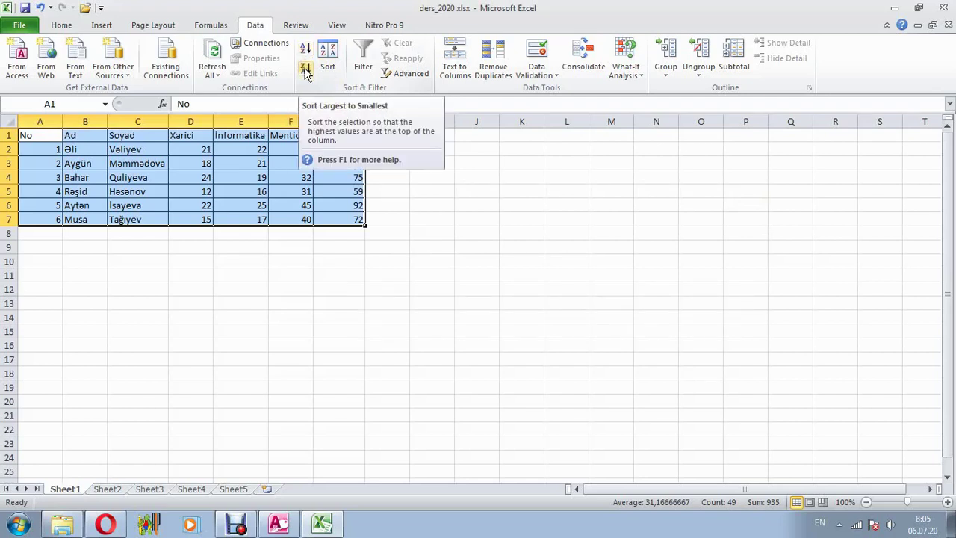
Step: Toggle the table between descending and ascending No order, leaving it ascending, then open Sort
click(308, 49)
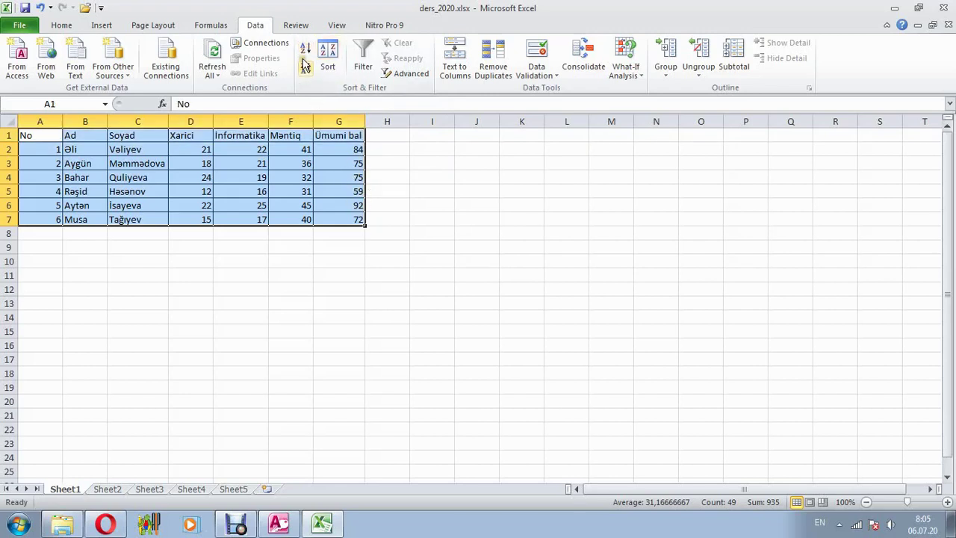
click(305, 66)
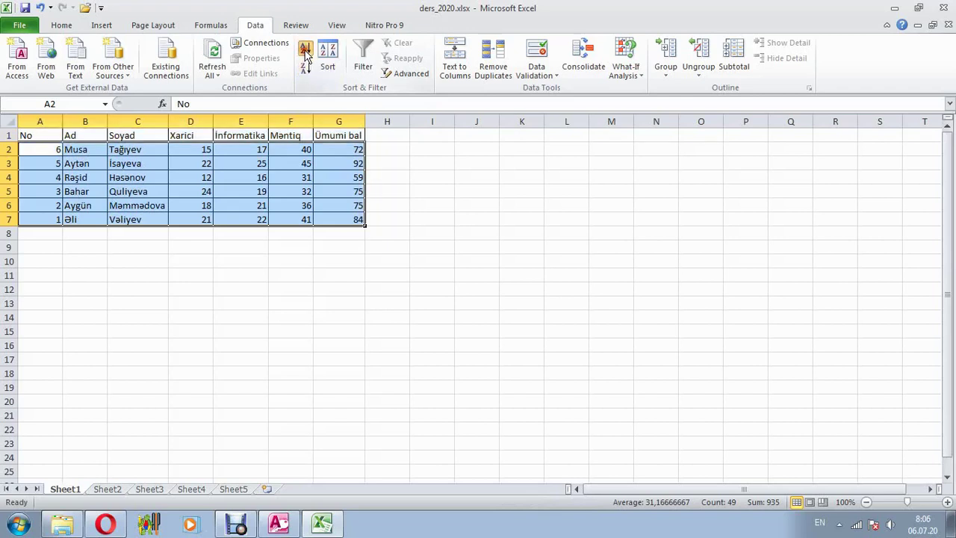
click(306, 52)
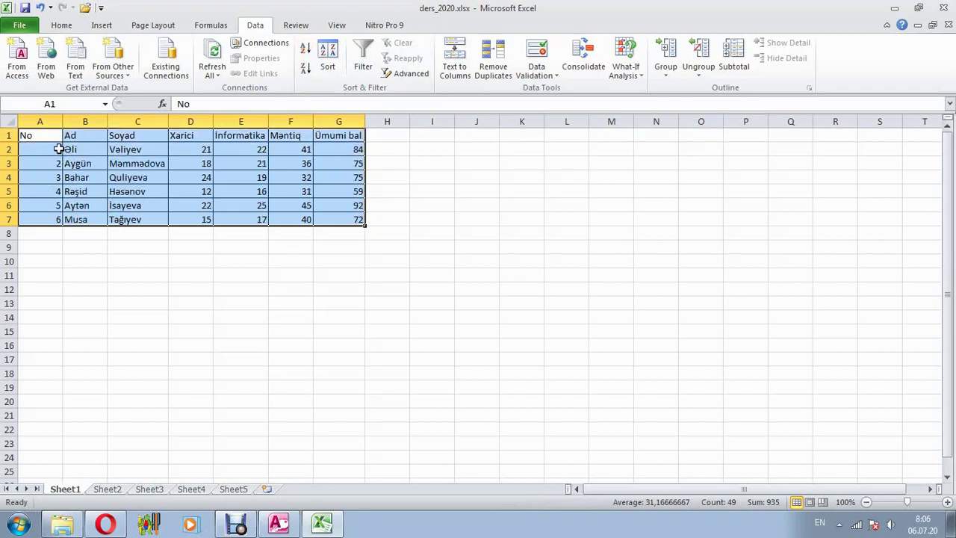
click(306, 70)
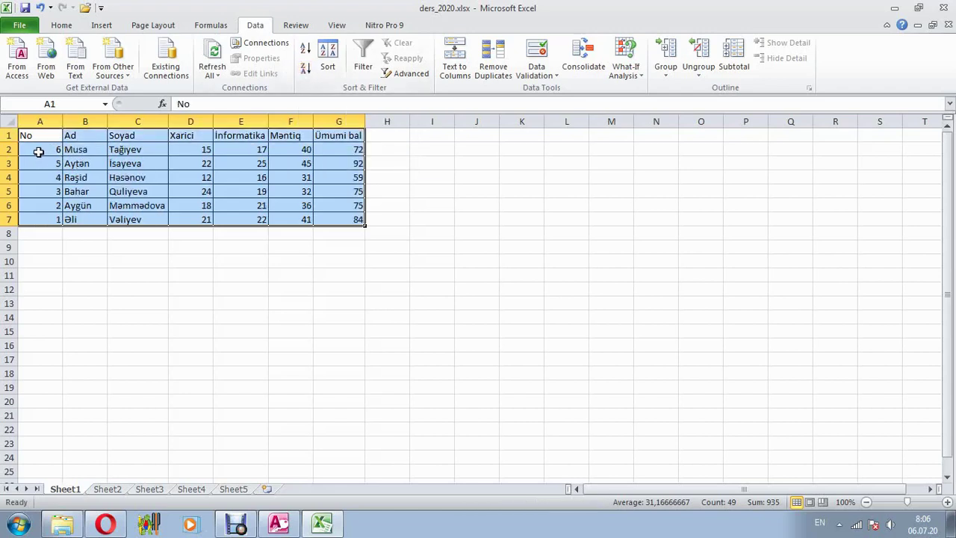
click(306, 49)
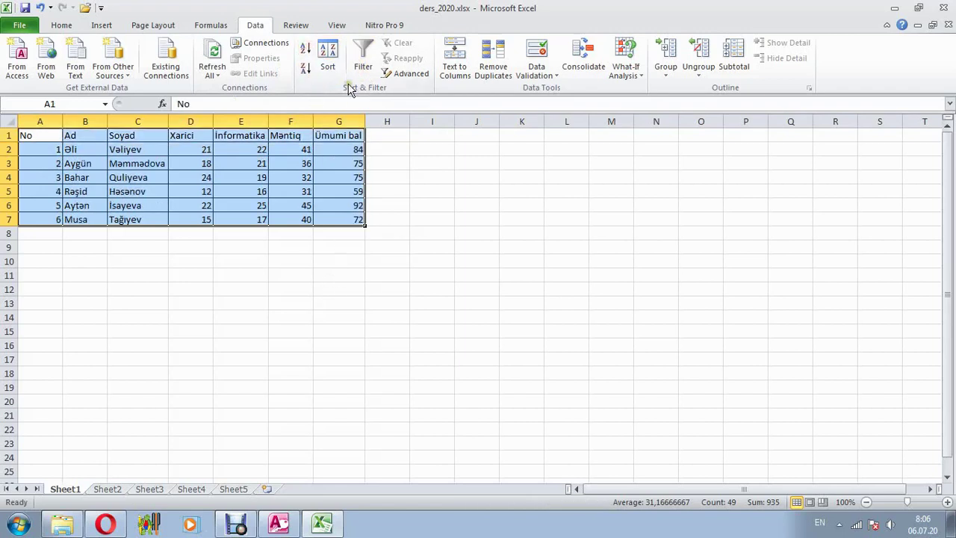
click(328, 53)
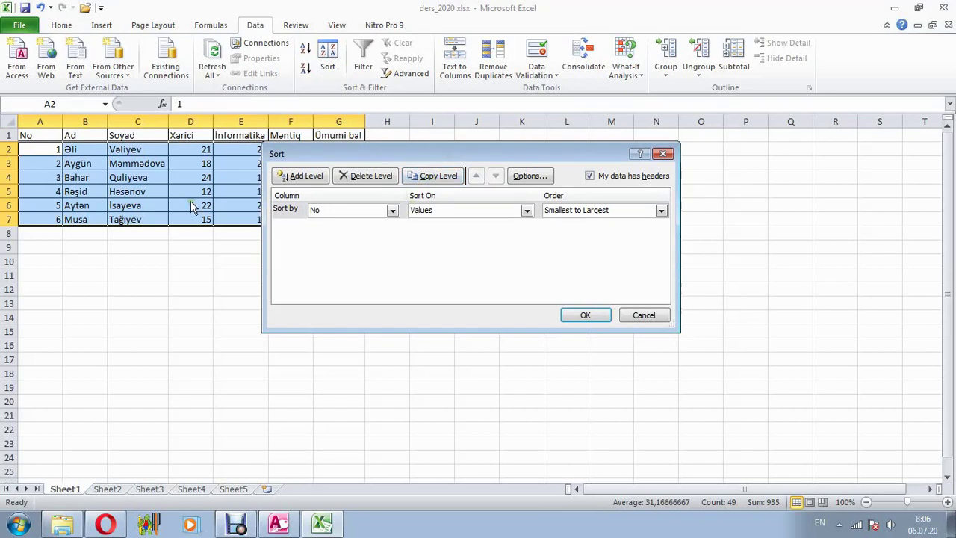
Step: Sort the table by Ümumi bal, Largest to Smallest, so totals run from 92 to 59
mouse_move(458, 157)
mouse_down()
mouse_move(541, 194)
mouse_move(538, 211)
mouse_up()
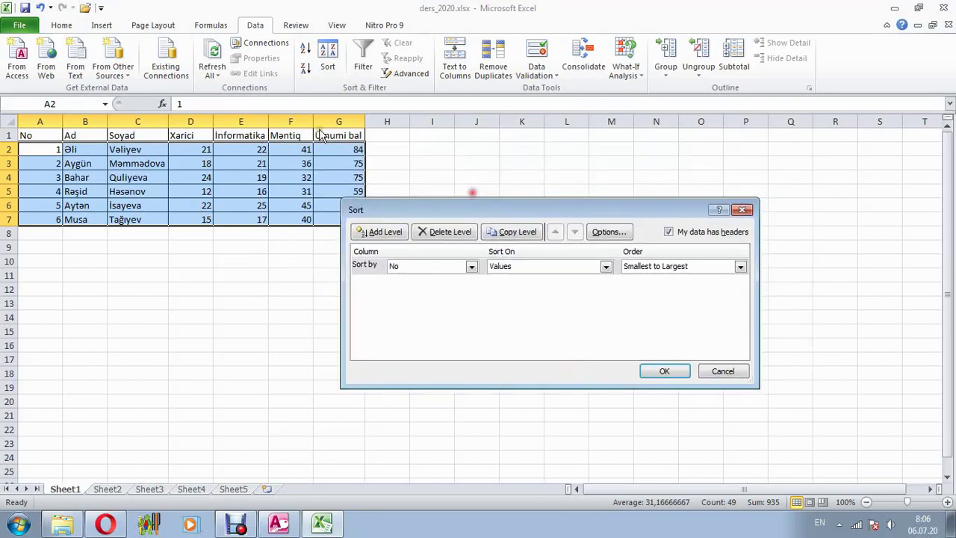
click(472, 267)
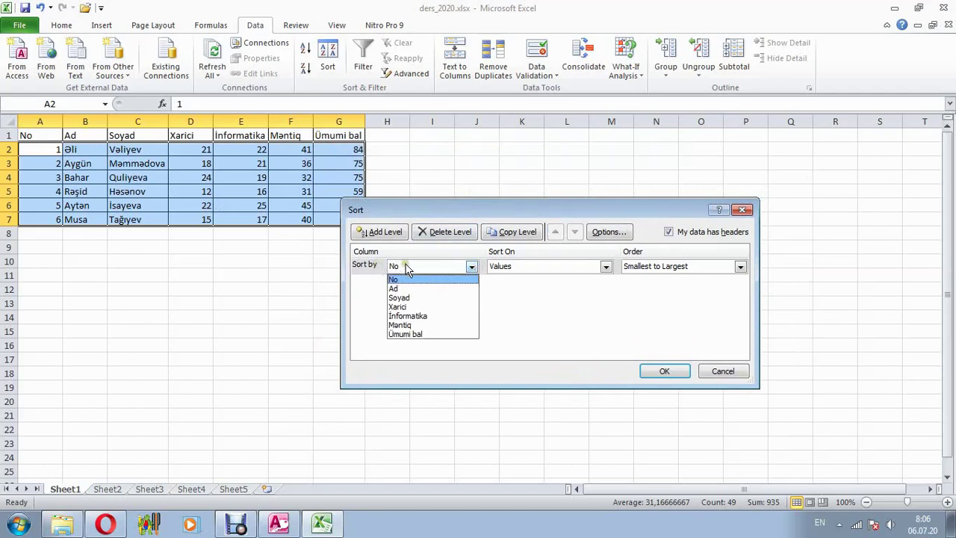
click(416, 334)
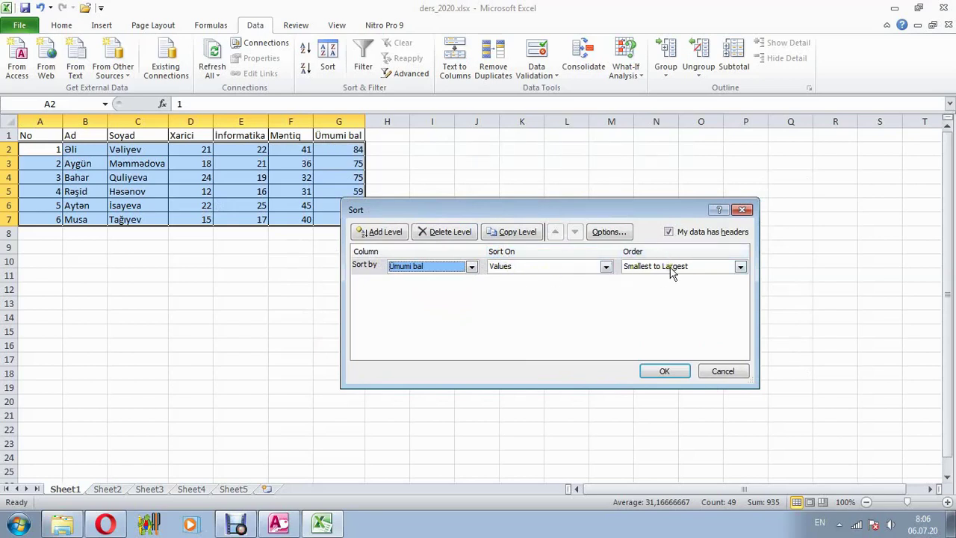
click(741, 266)
click(684, 287)
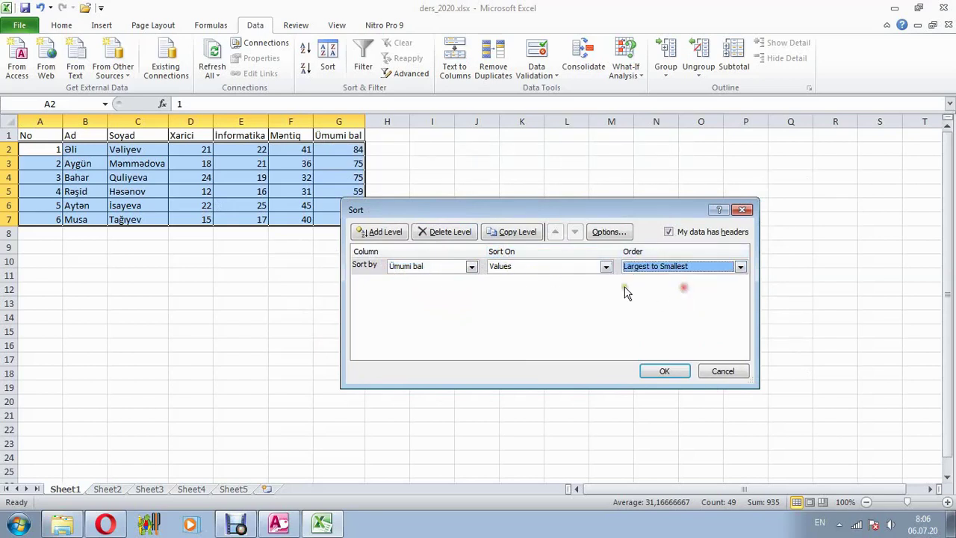
click(670, 371)
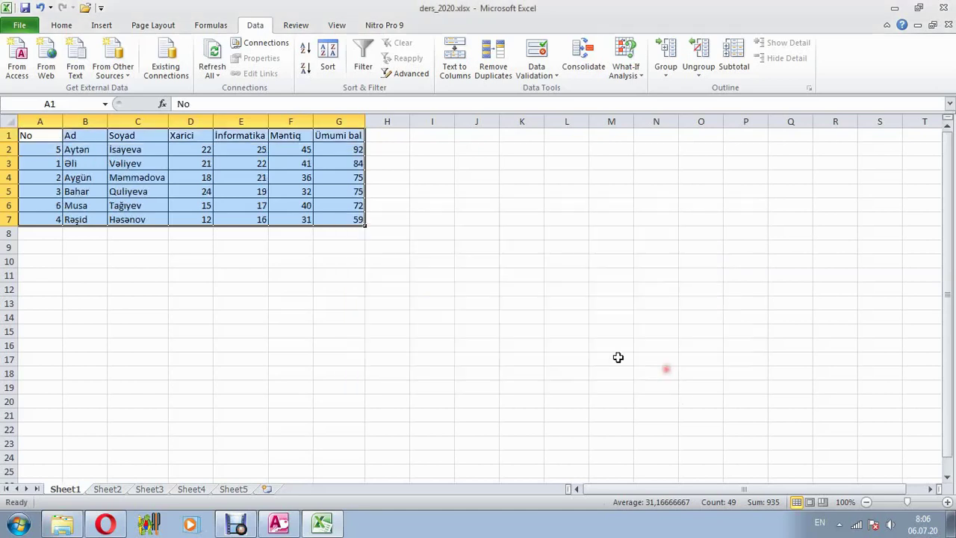
click(349, 151)
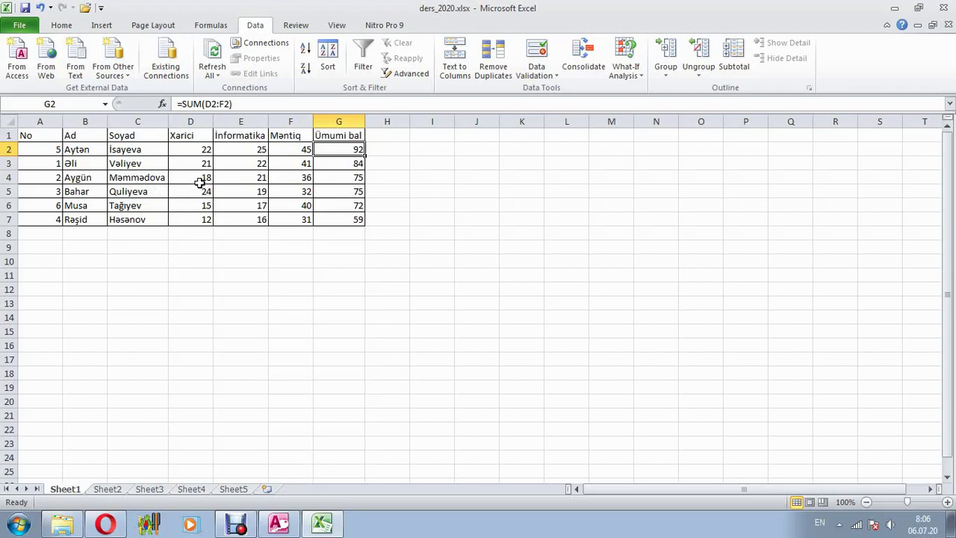
Step: Add a second sort level on Xarici, Largest to Smallest, after the Ümumi bal sort
drag(56, 137, 342, 220)
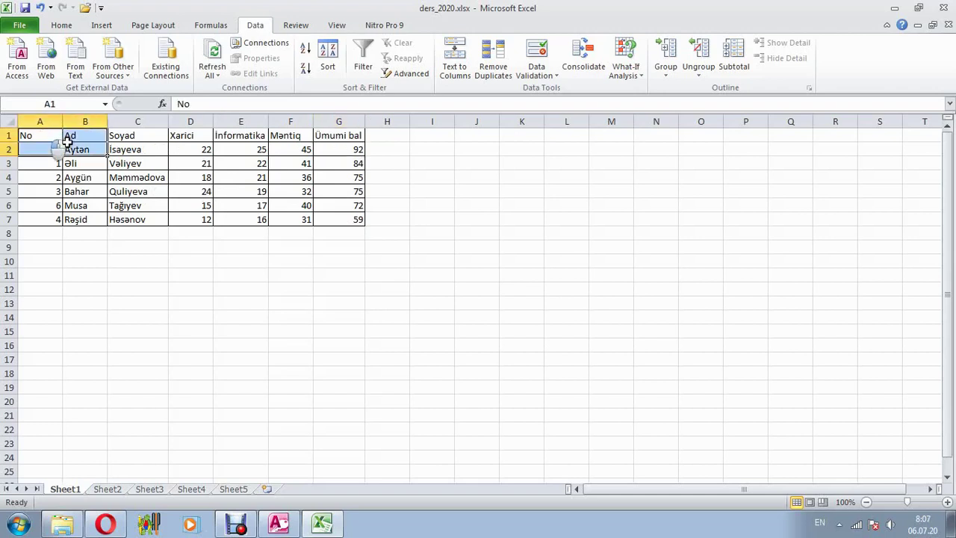
click(328, 60)
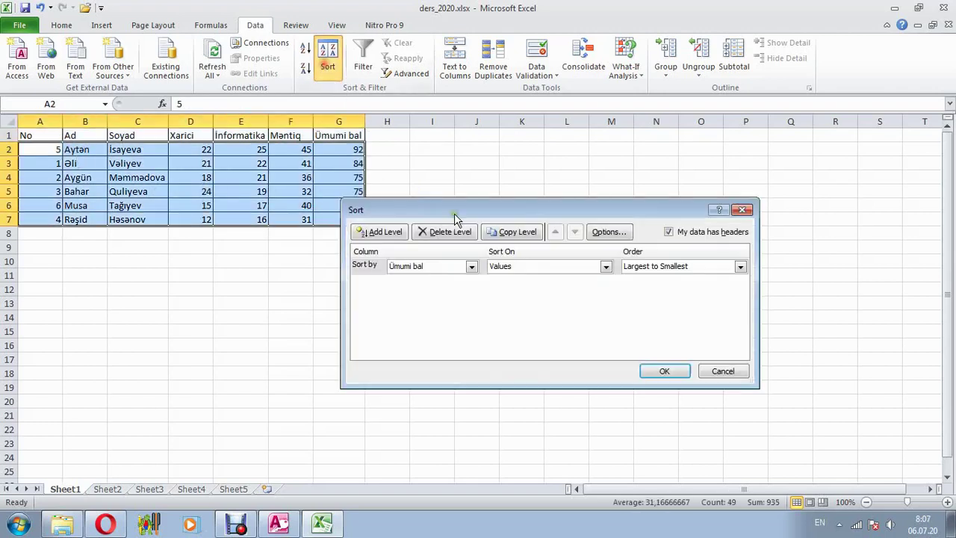
click(378, 232)
click(472, 283)
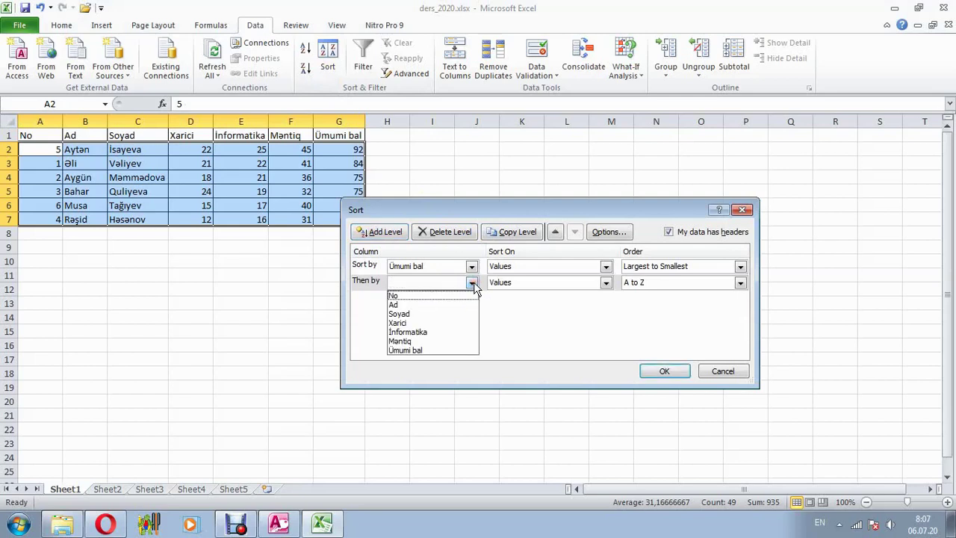
click(439, 323)
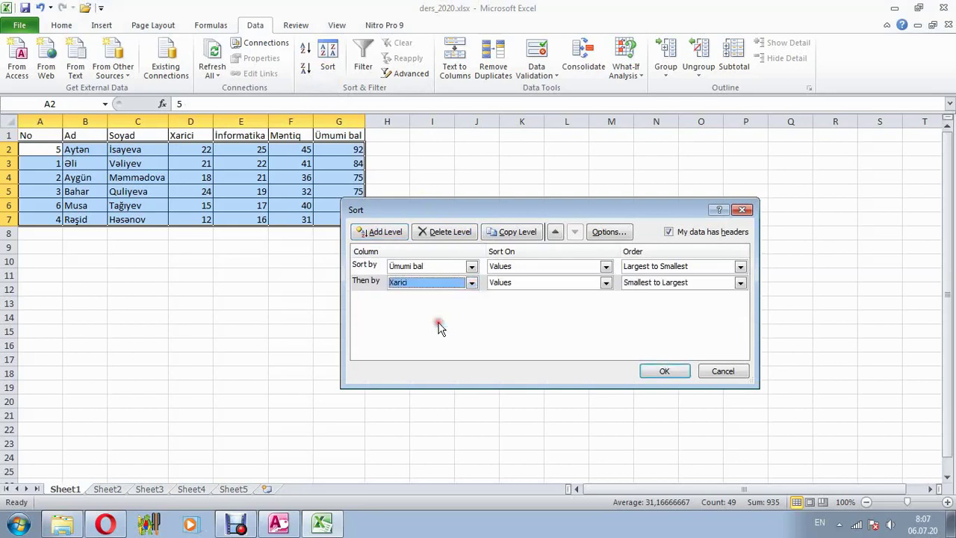
click(740, 282)
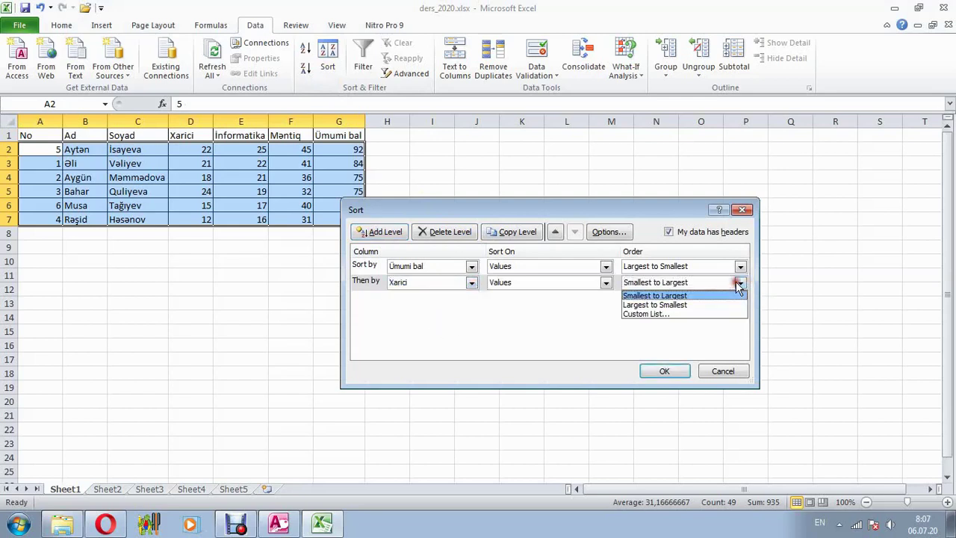
click(676, 304)
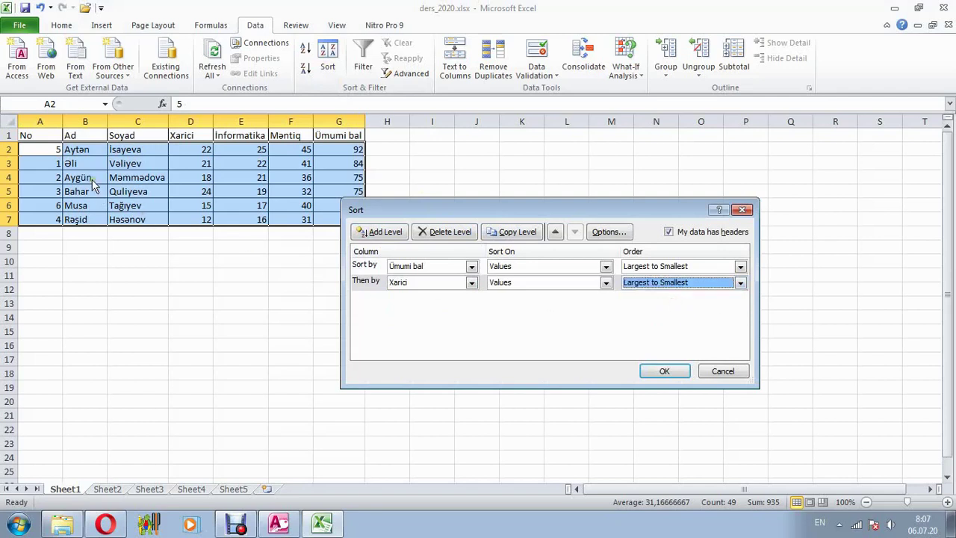
click(662, 371)
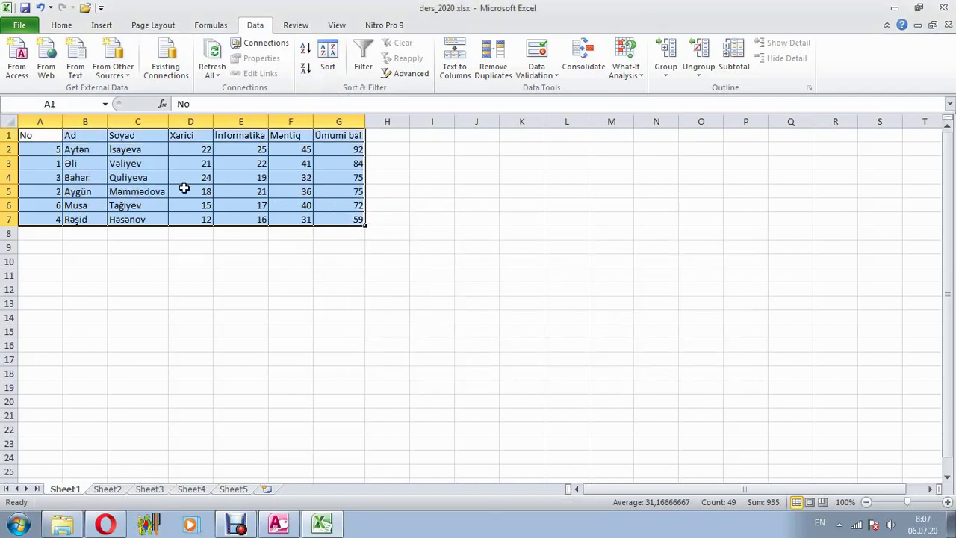
click(339, 243)
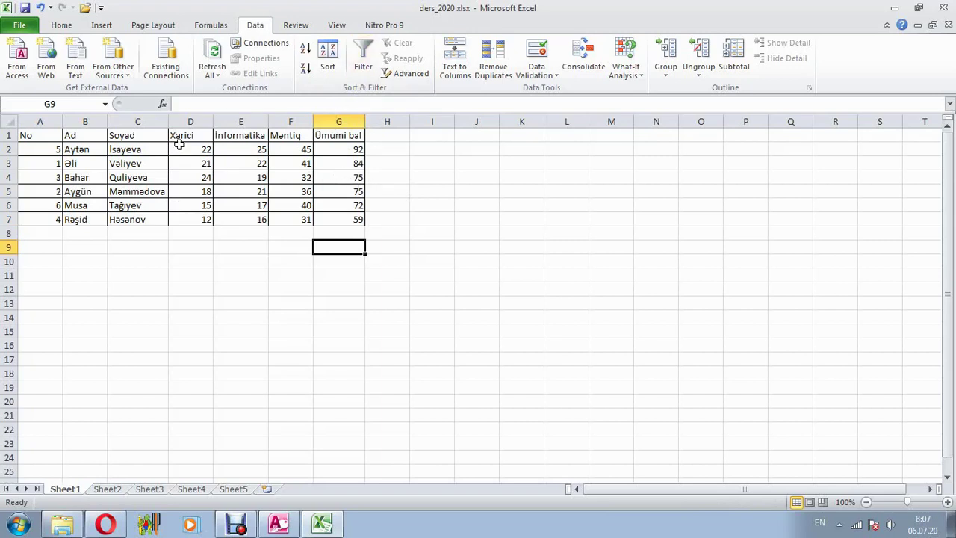
drag(23, 132, 329, 222)
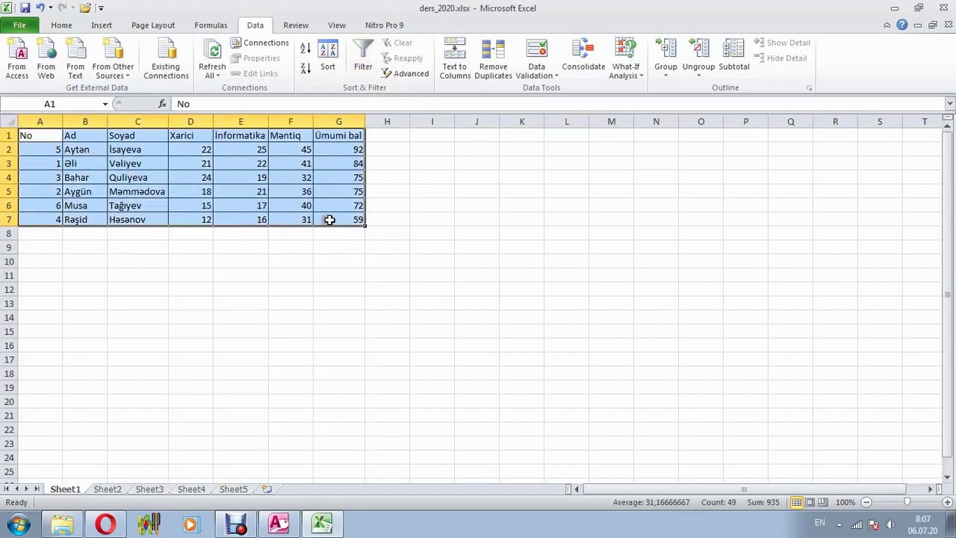
Step: Turn on header filters and open the Ümumi bal filter list
click(363, 56)
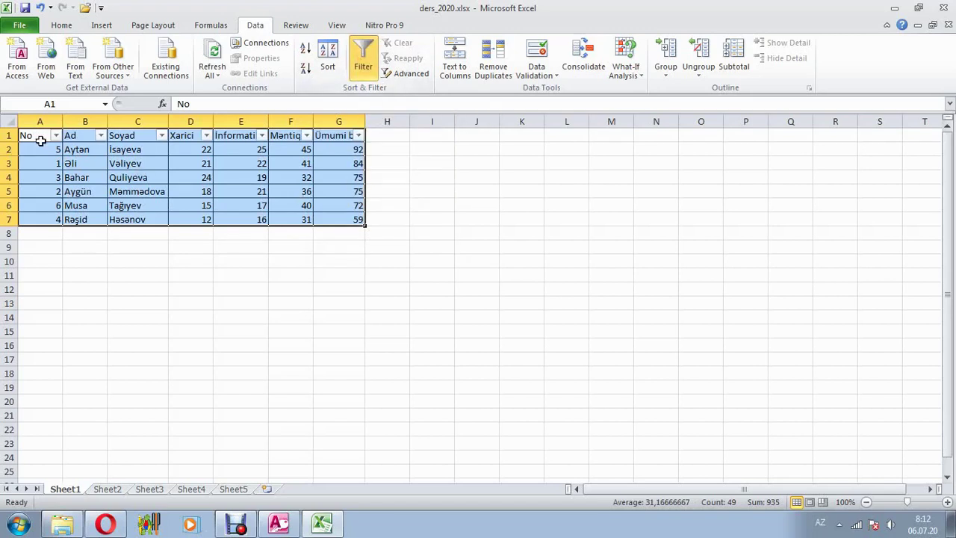
click(307, 136)
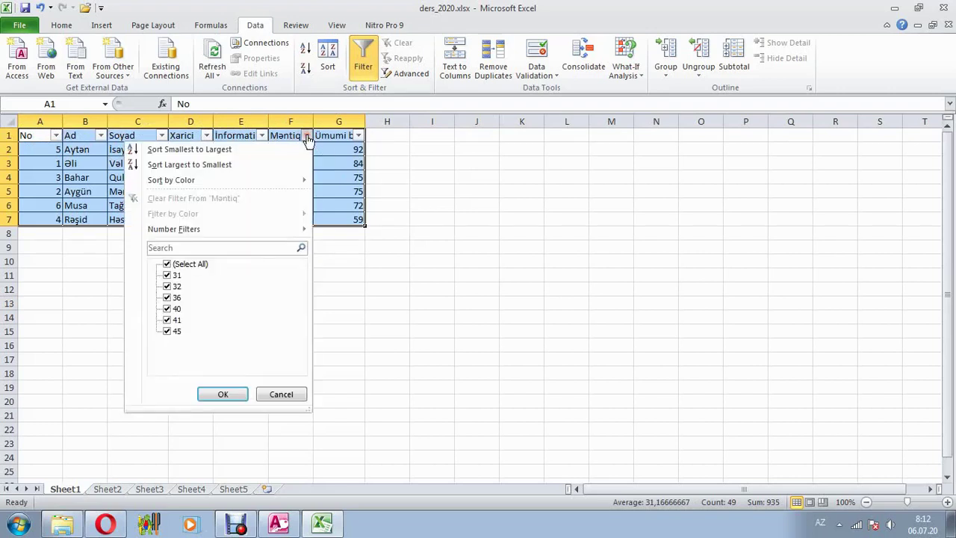
click(307, 137)
click(358, 136)
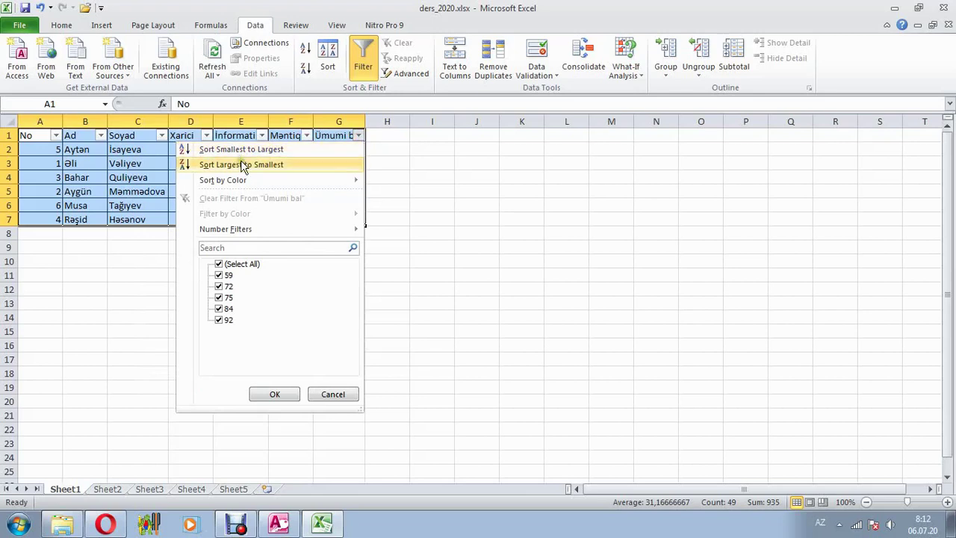
mouse_move(233, 185)
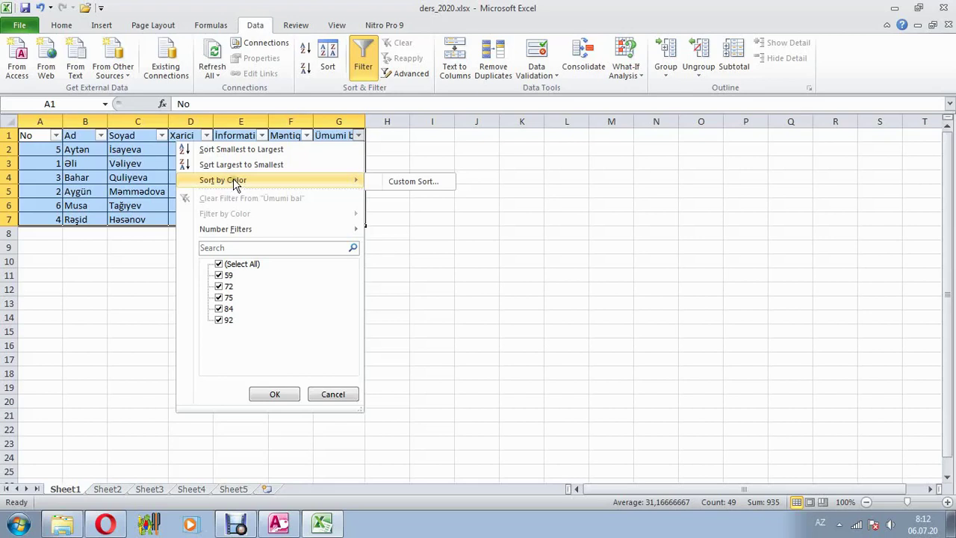
click(253, 247)
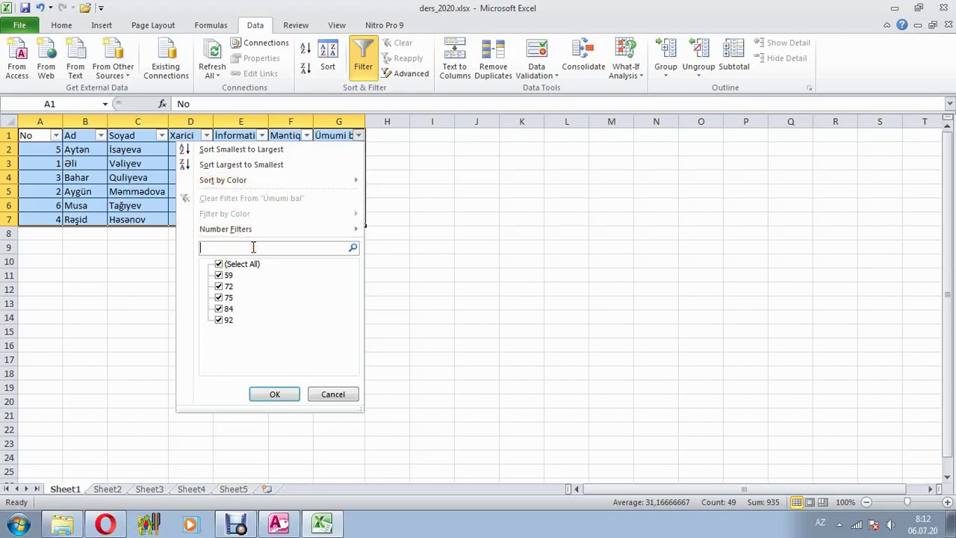
text(92)
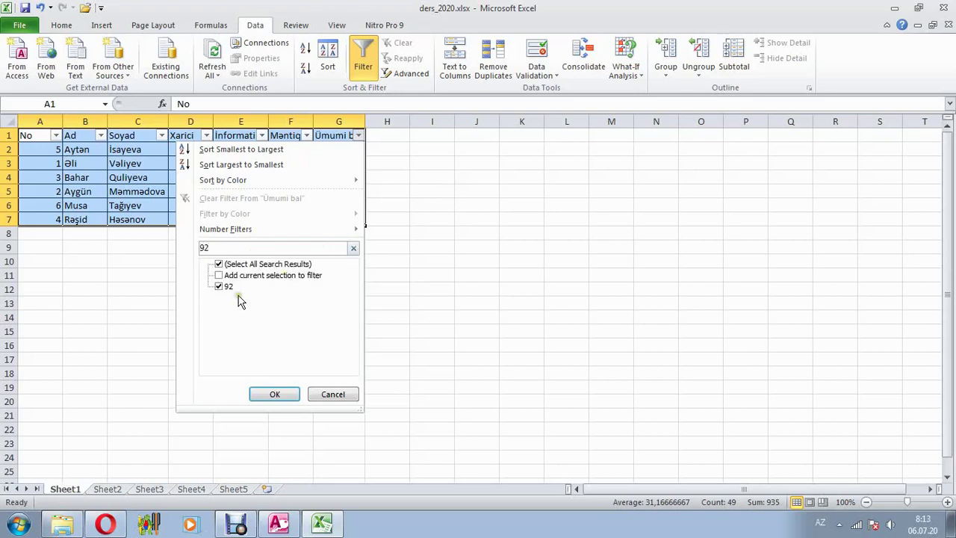
key(BackSpace)
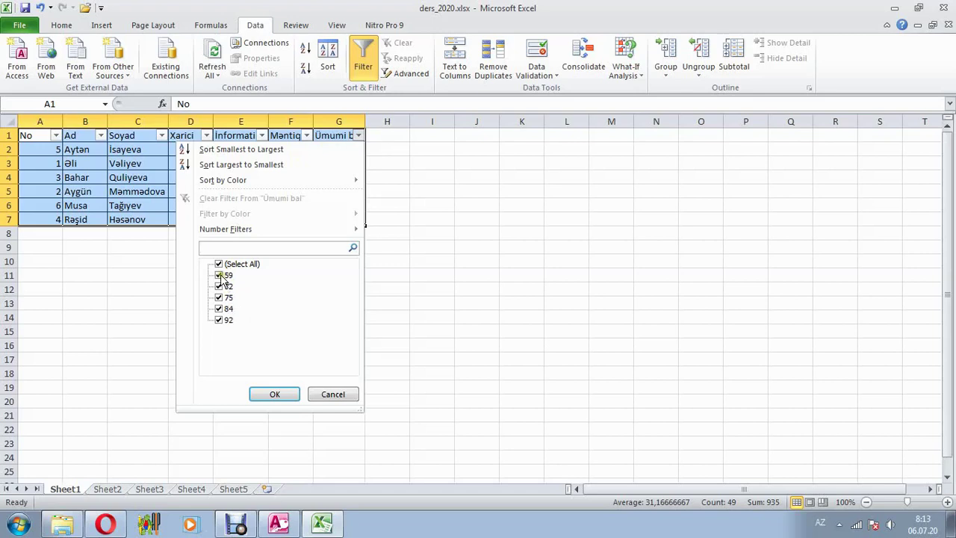
Step: Filter Ümumi bal to keep only 72 and 84, excluding 59, 75 and 92
click(221, 277)
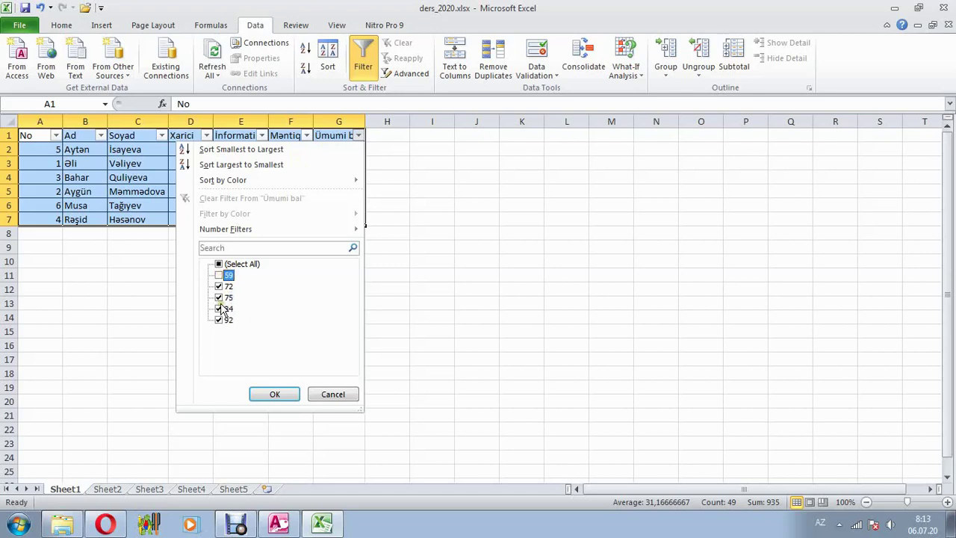
click(219, 297)
click(219, 319)
click(270, 396)
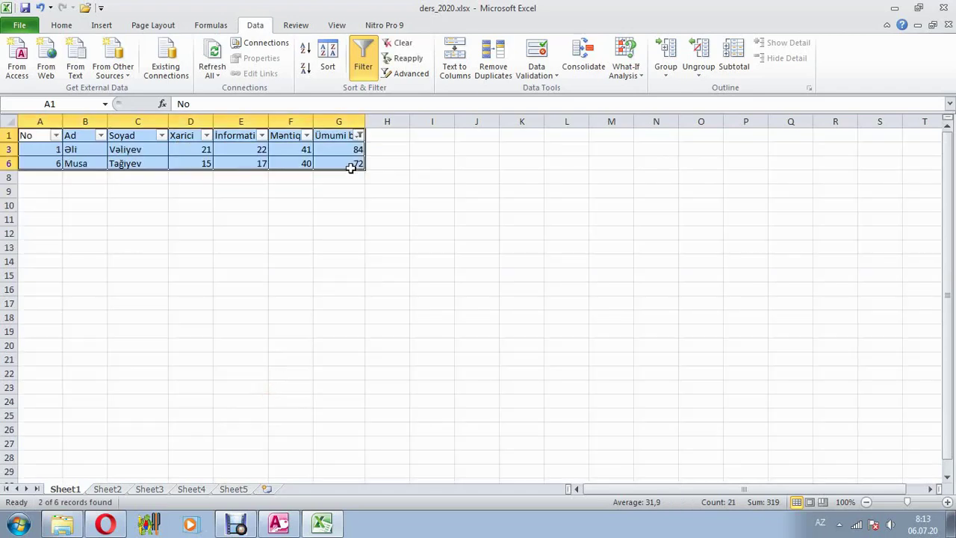
Step: Filter Ümumi bal with a custom number filter for totals less than 80
click(360, 135)
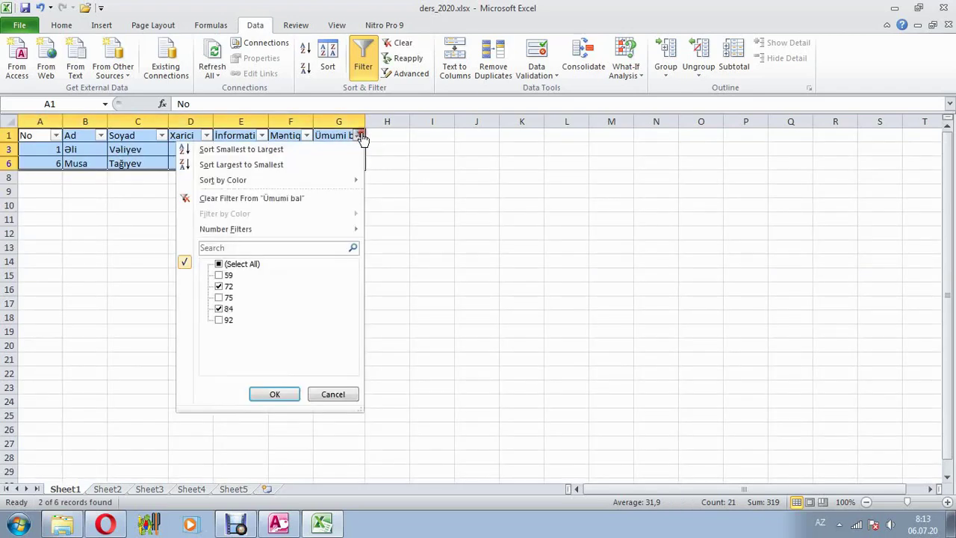
click(218, 265)
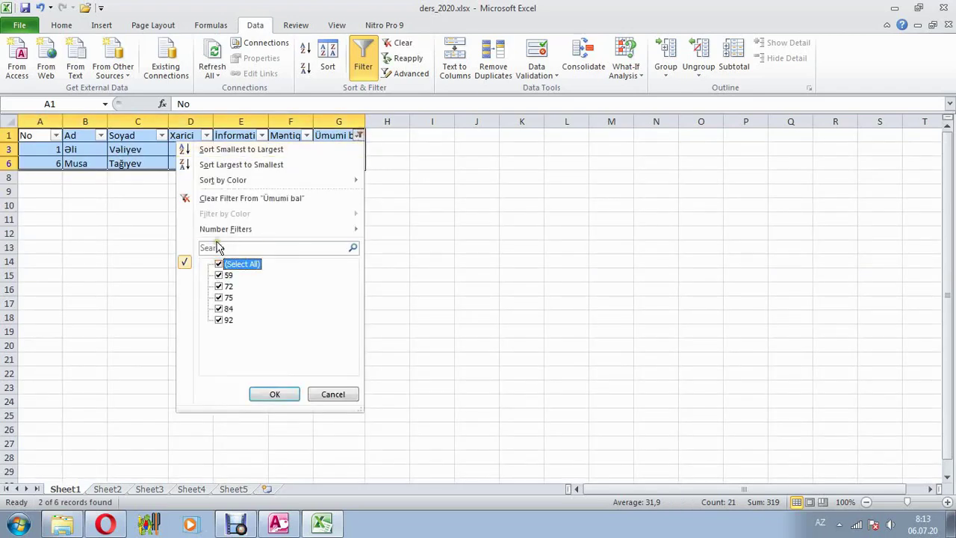
mouse_move(209, 237)
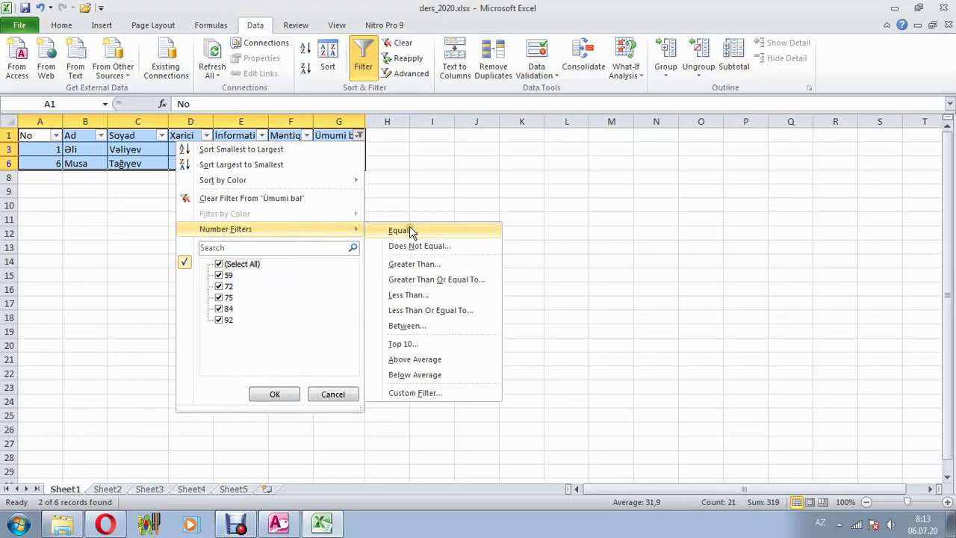
click(413, 266)
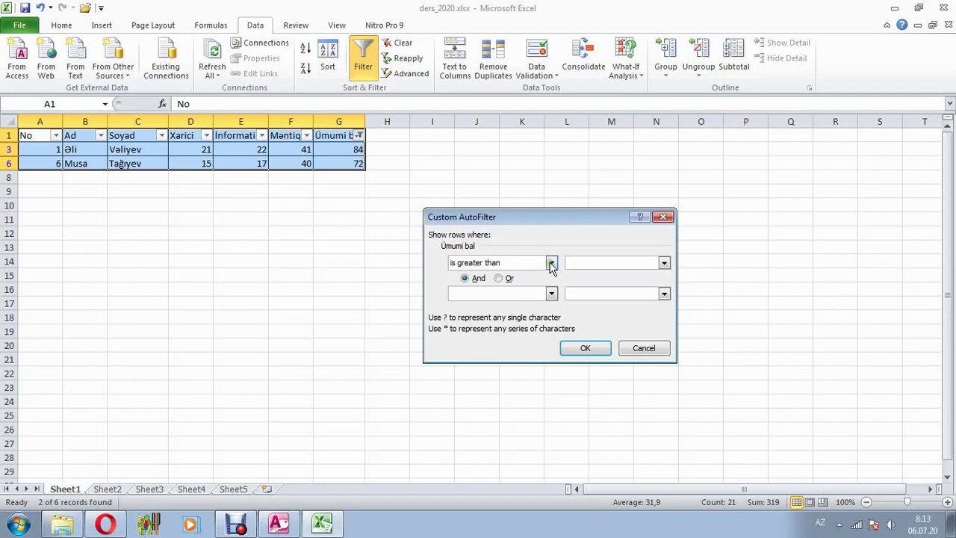
click(551, 262)
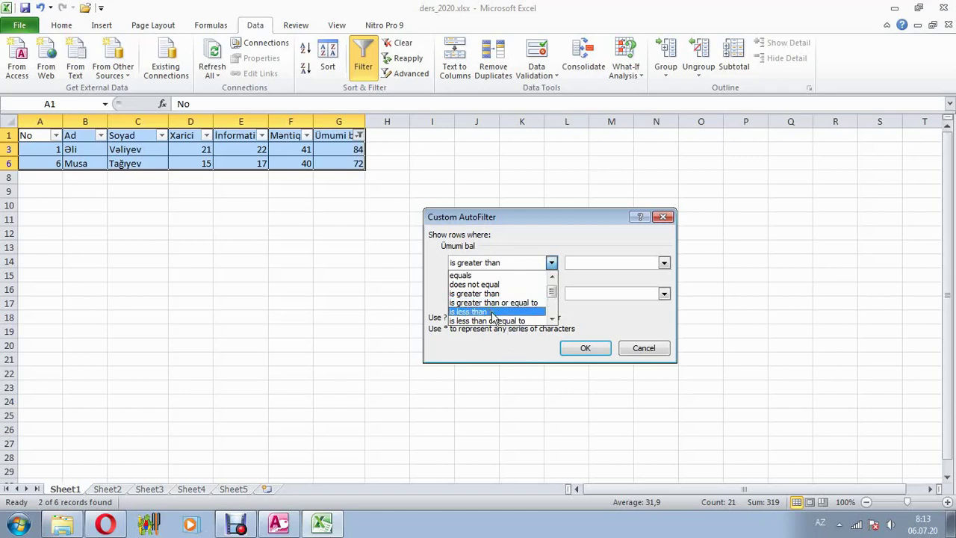
click(492, 317)
click(582, 263)
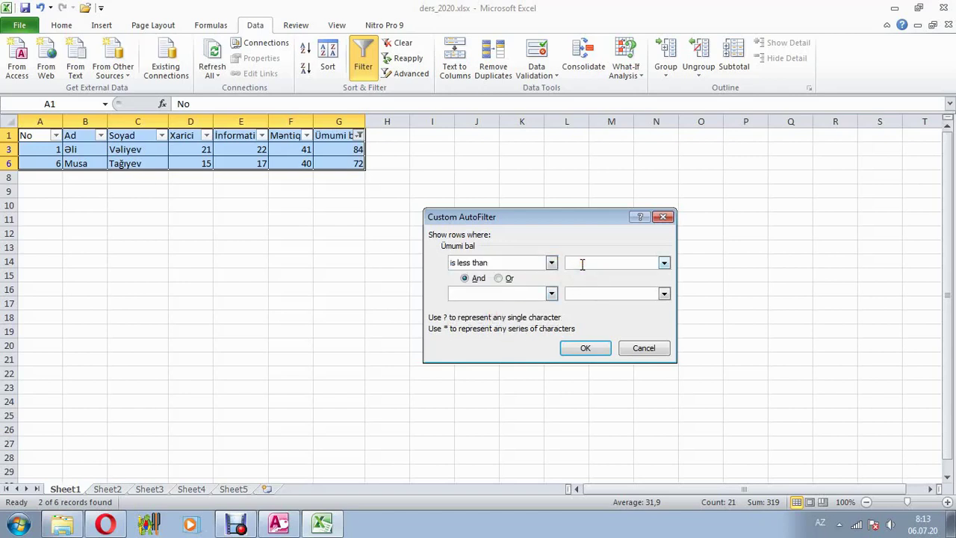
click(586, 349)
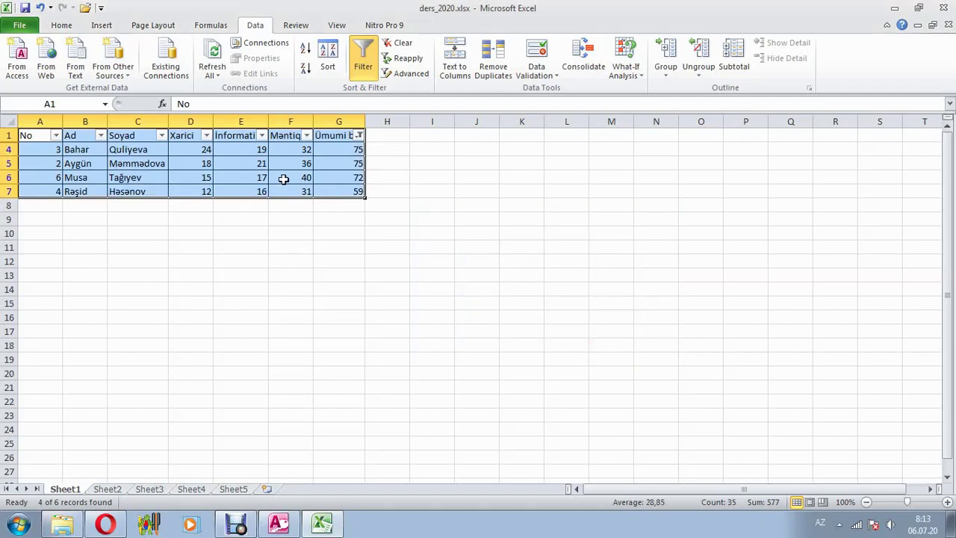
Step: Clear the filter so all six rows show, then toggle Filter off and on
click(409, 45)
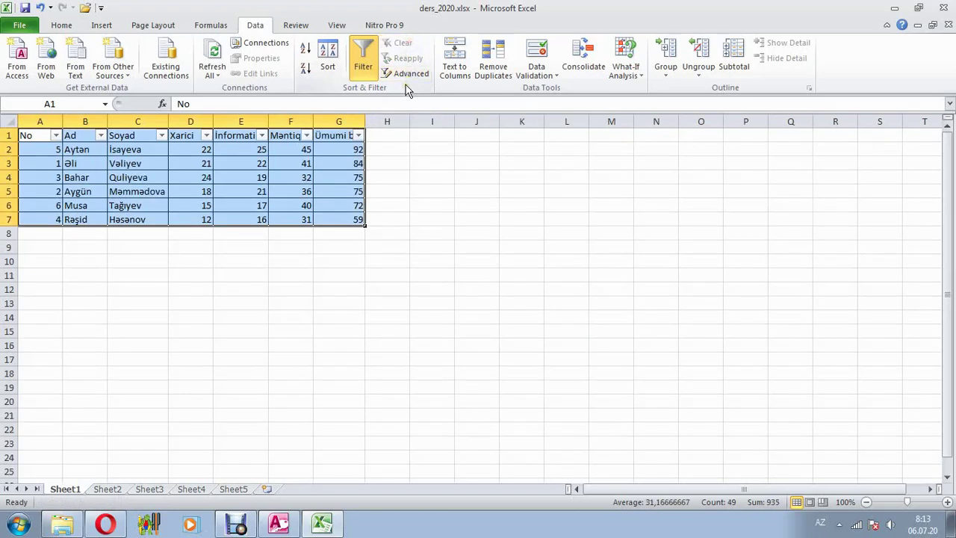
click(364, 68)
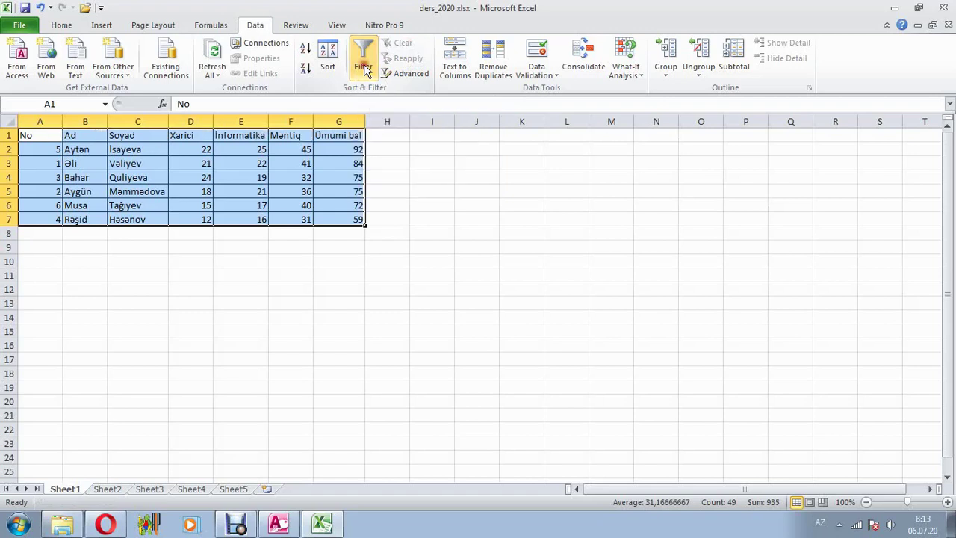
click(364, 69)
Step: Apply a Less Than number filter to the Ümumi bal totals
click(359, 138)
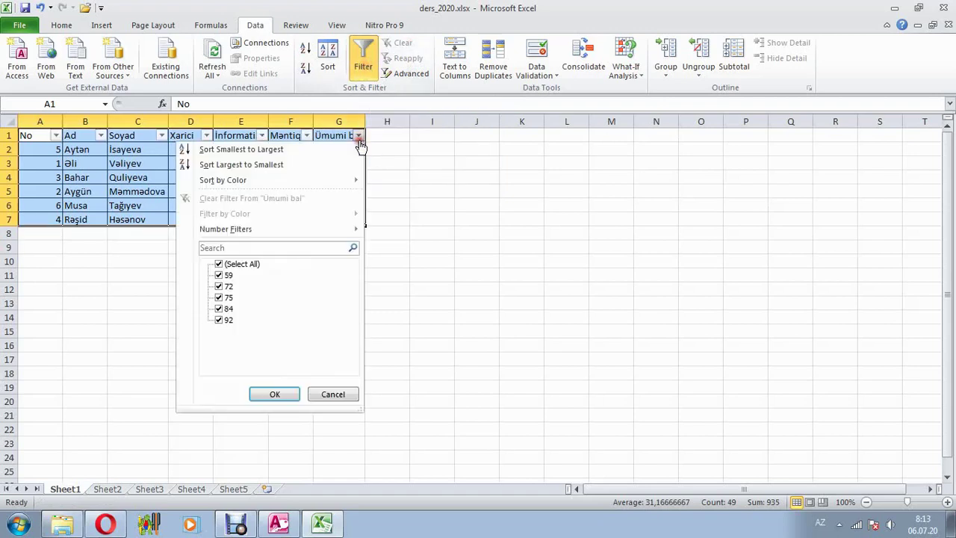
mouse_move(317, 236)
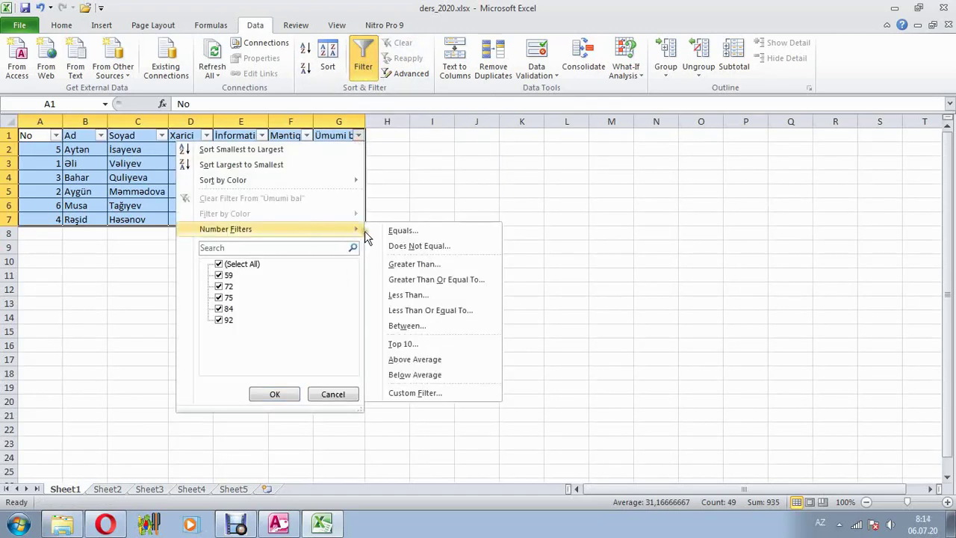
click(418, 295)
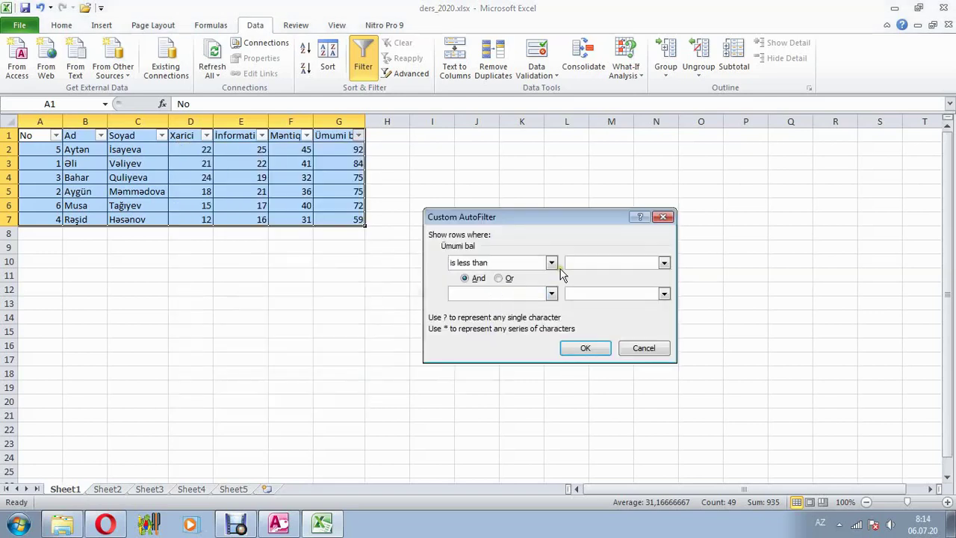
text(80)
click(582, 349)
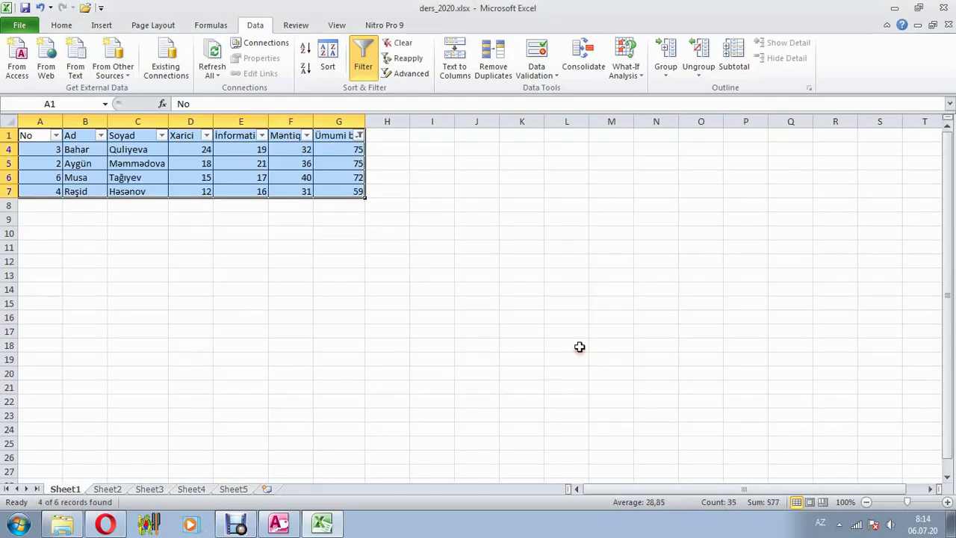
Step: Change student 6's Xarici score to 19 and İnformatika to 24, giving a total of 83
click(254, 178)
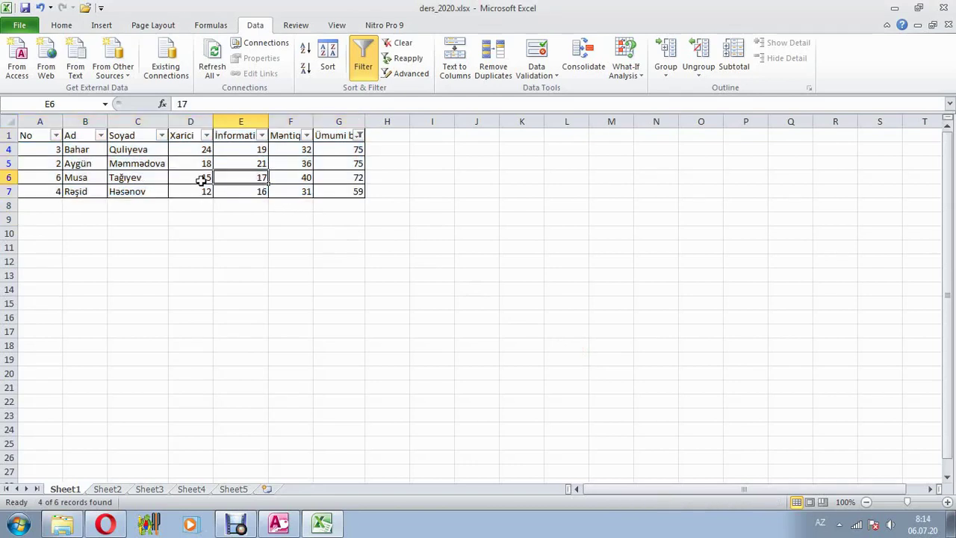
click(191, 177)
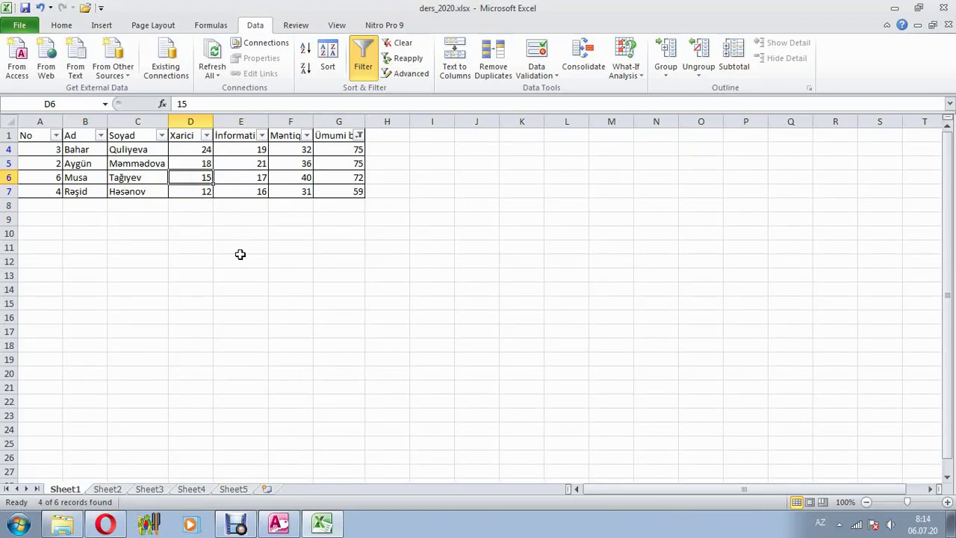
text(1)
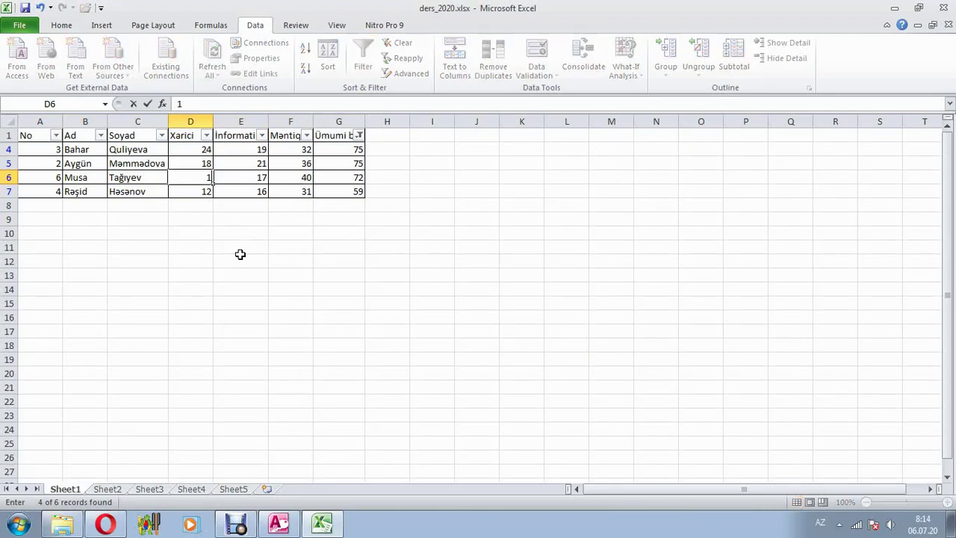
key(Tab)
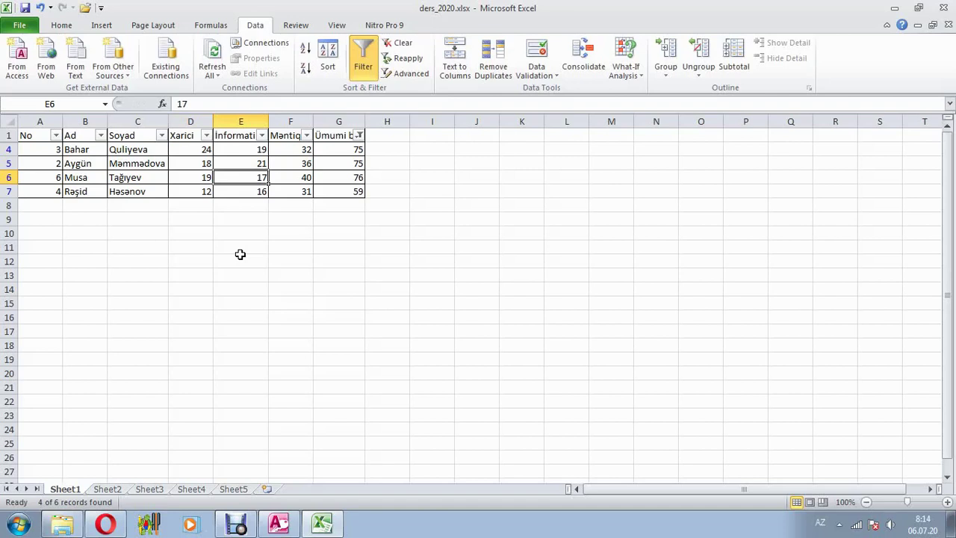
text(24)
key(Return)
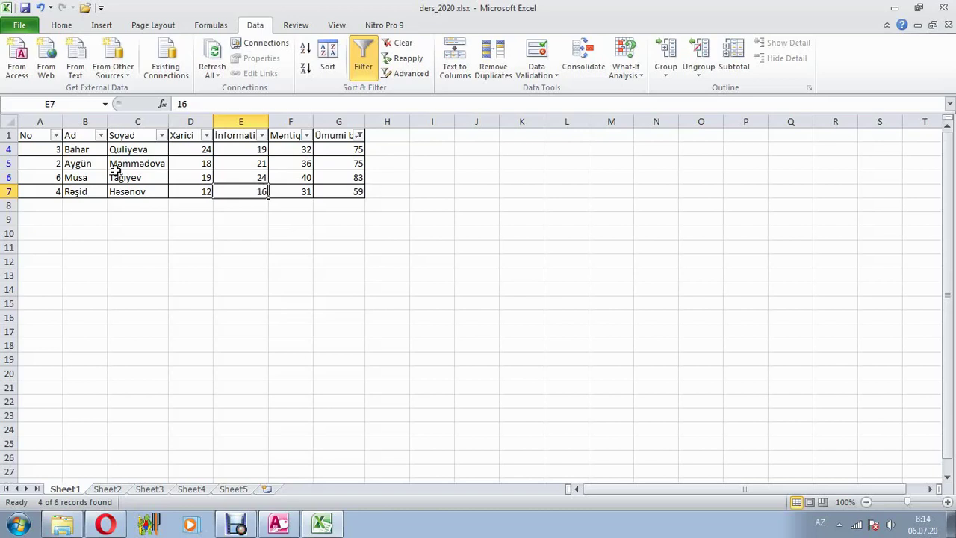
drag(41, 137, 327, 196)
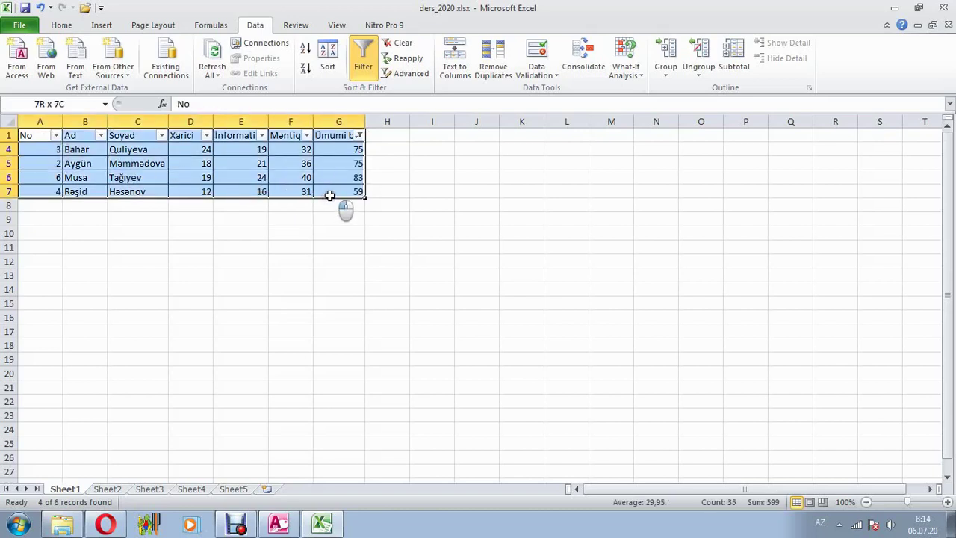
Step: Reapply the filter, clear the Ümumi bal filter, and switch filtering off
click(409, 59)
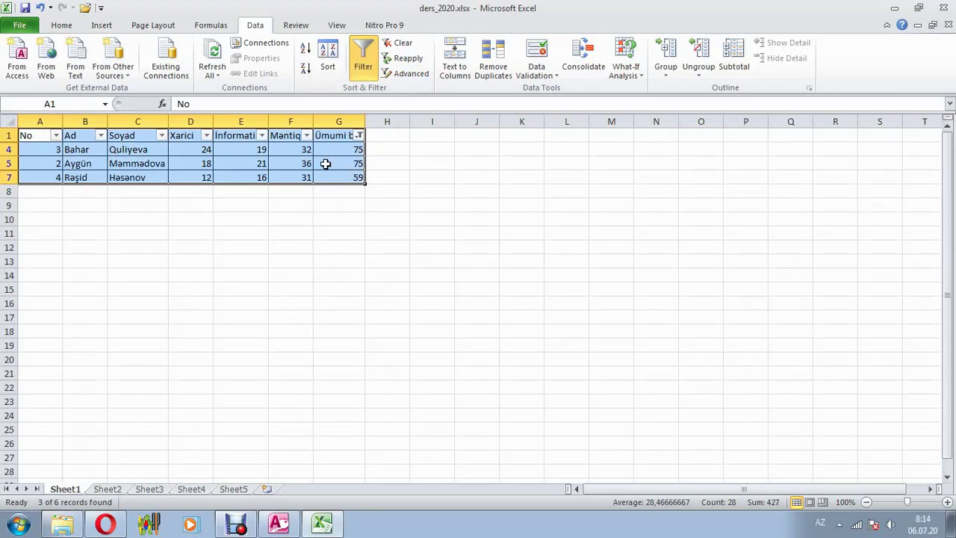
click(360, 136)
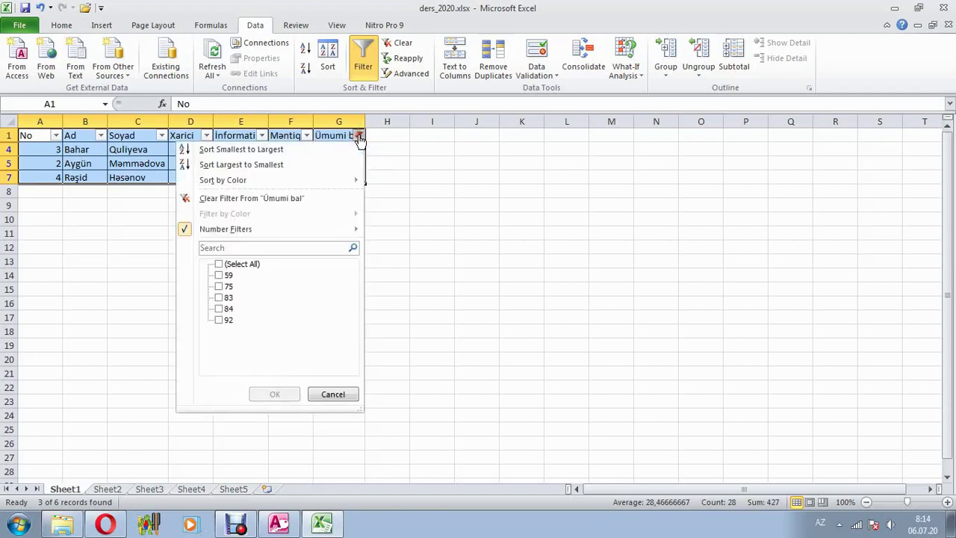
mouse_move(193, 229)
click(403, 44)
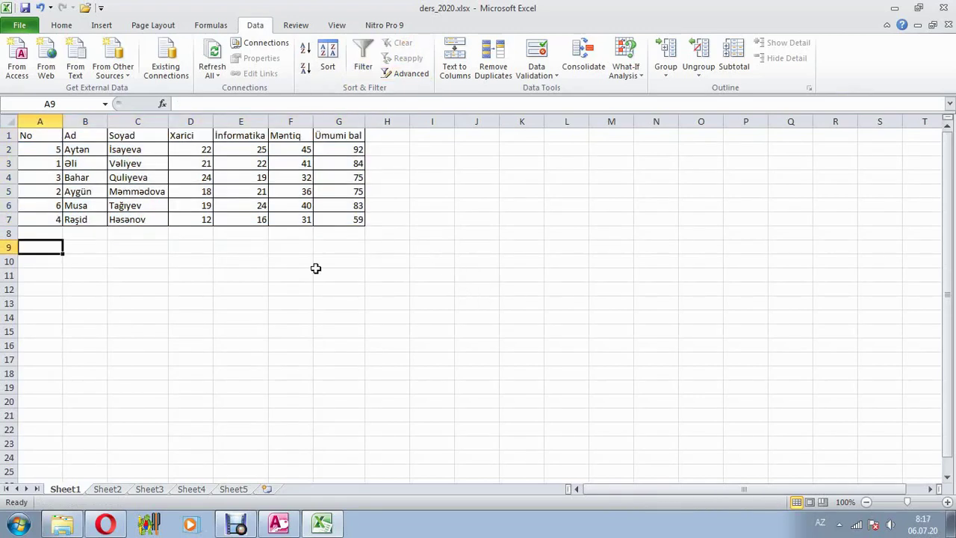
click(70, 278)
click(42, 140)
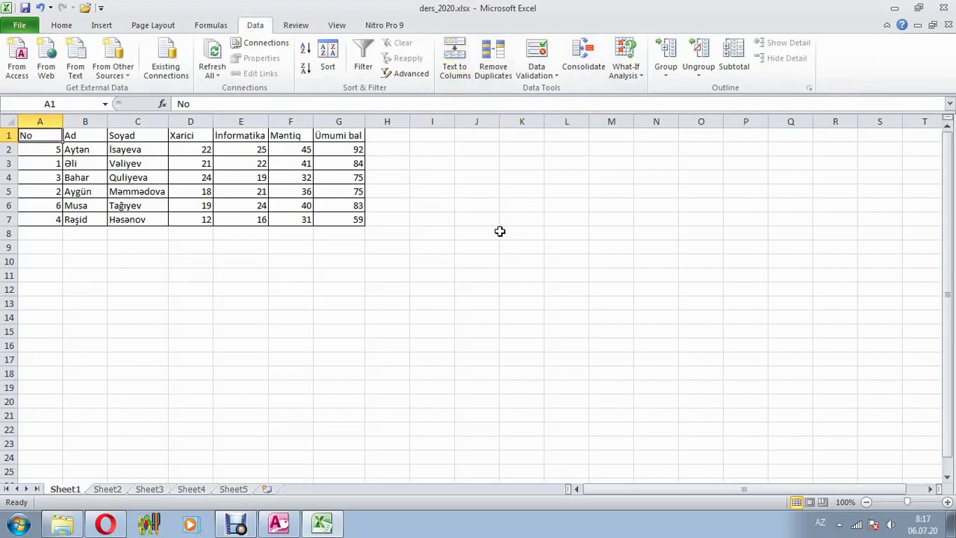
Step: Enter a three-word full name in K1 and another in K2, then select K1:K2
click(521, 138)
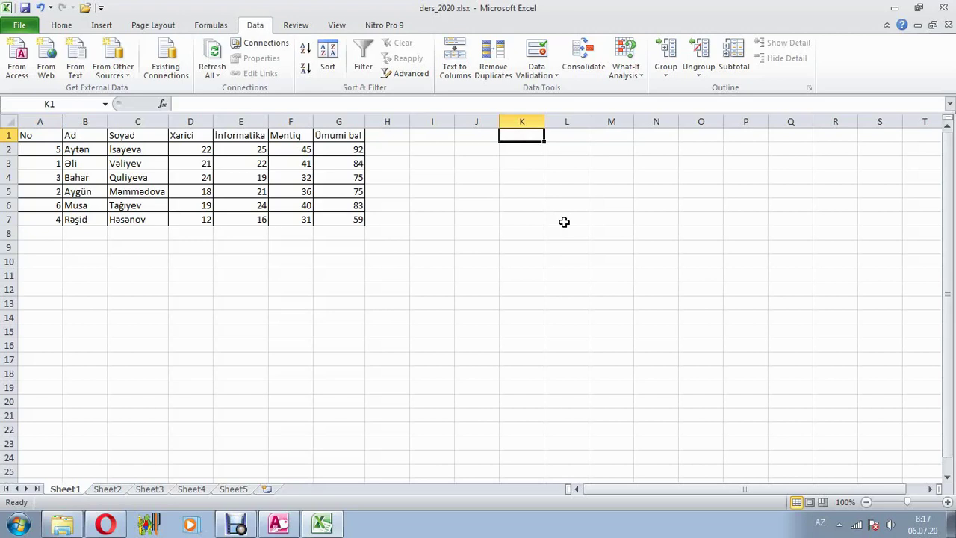
text(Mirzə Ələk)
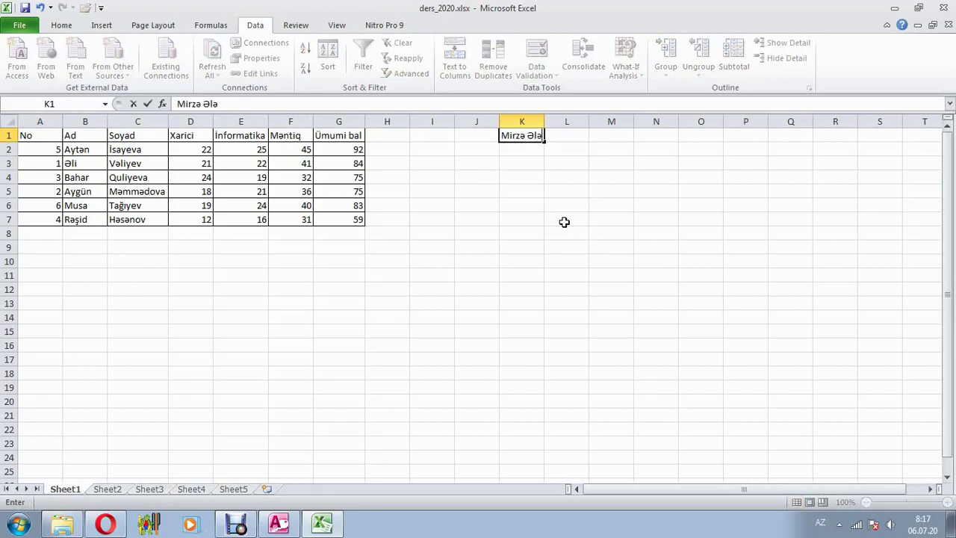
text(bər Sabir)
key(Return)
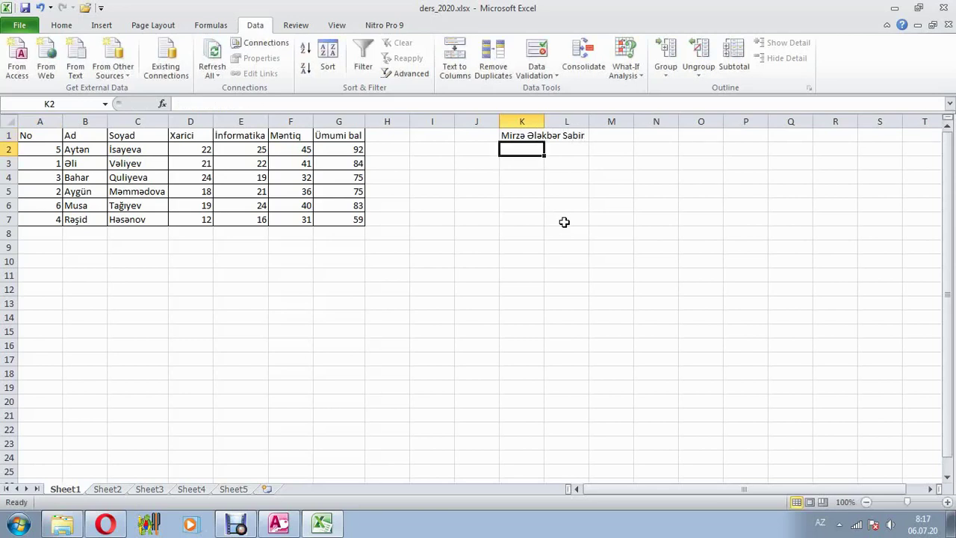
text(Molla PənahV)
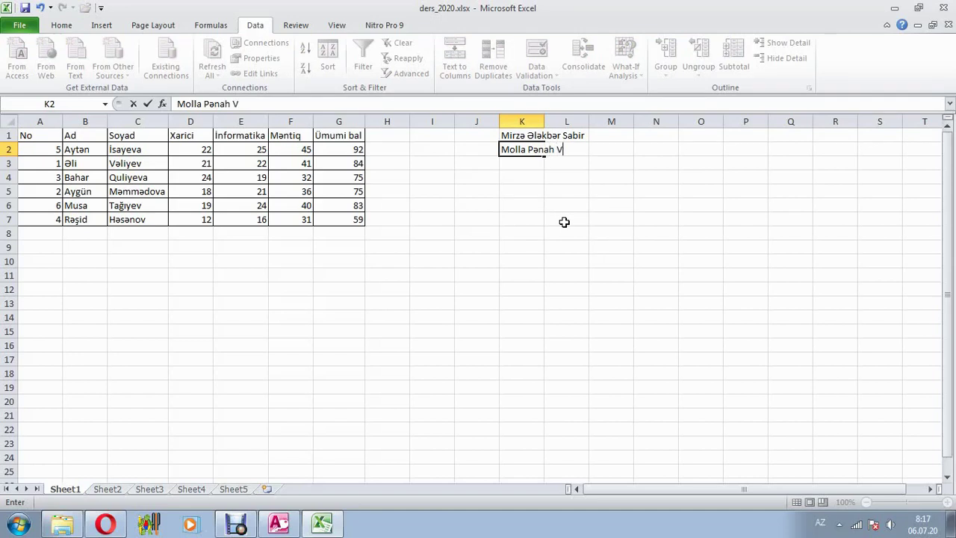
text(qo)
key(Tab)
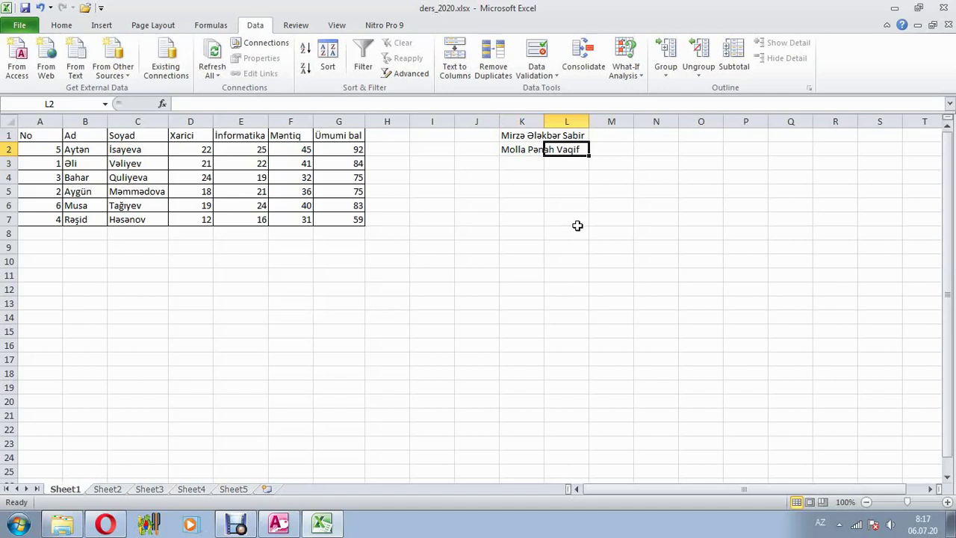
drag(532, 134, 530, 142)
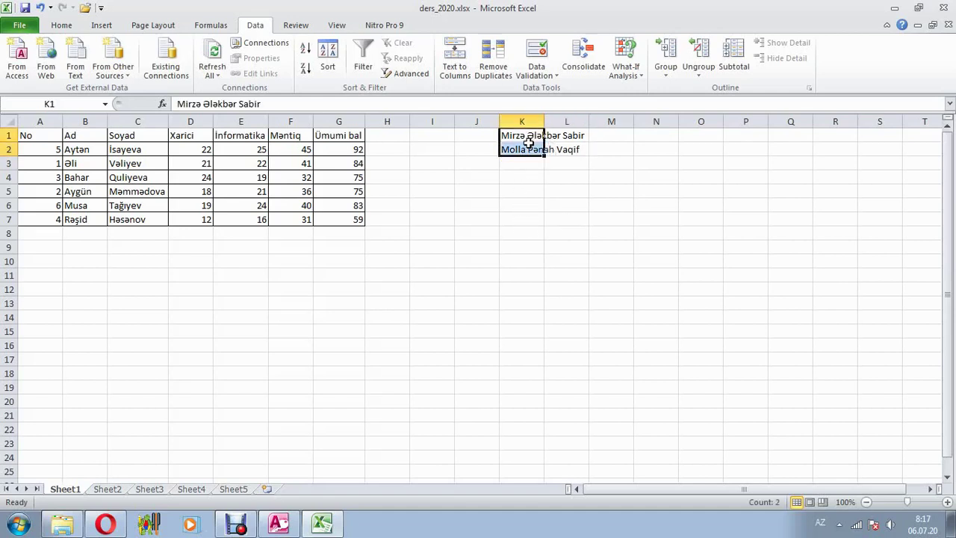
Step: Split the K1:K2 names into columns K, L and M with space-delimited Text to Columns
click(461, 81)
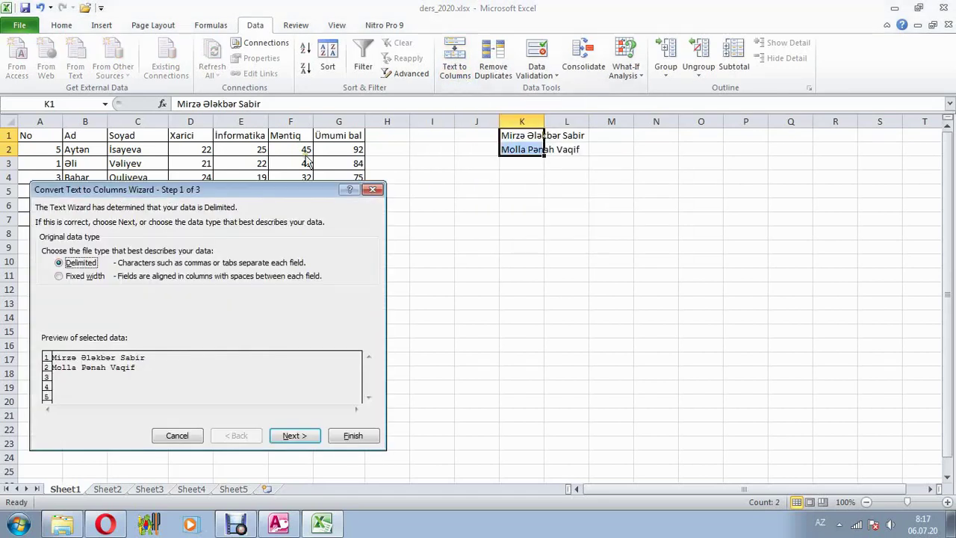
drag(267, 189, 418, 107)
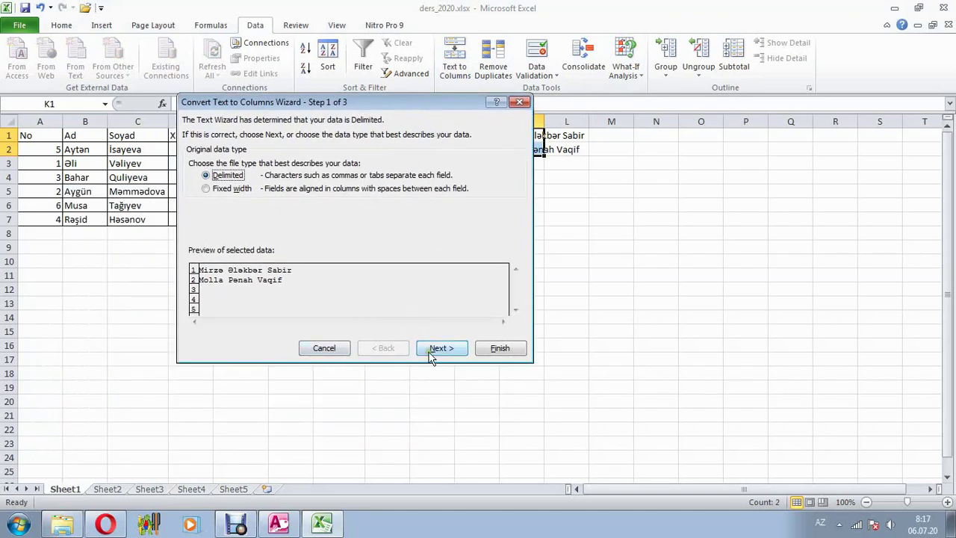
click(438, 350)
click(194, 200)
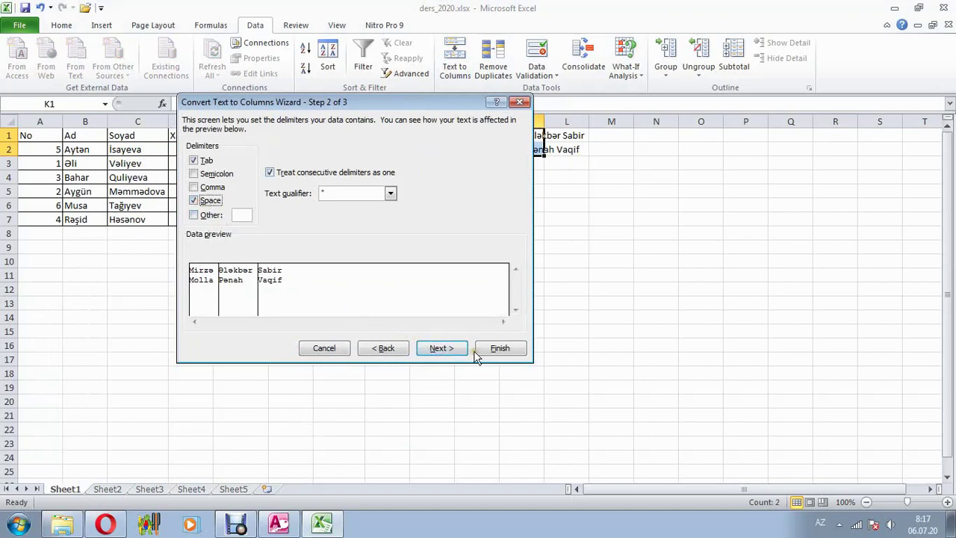
click(499, 349)
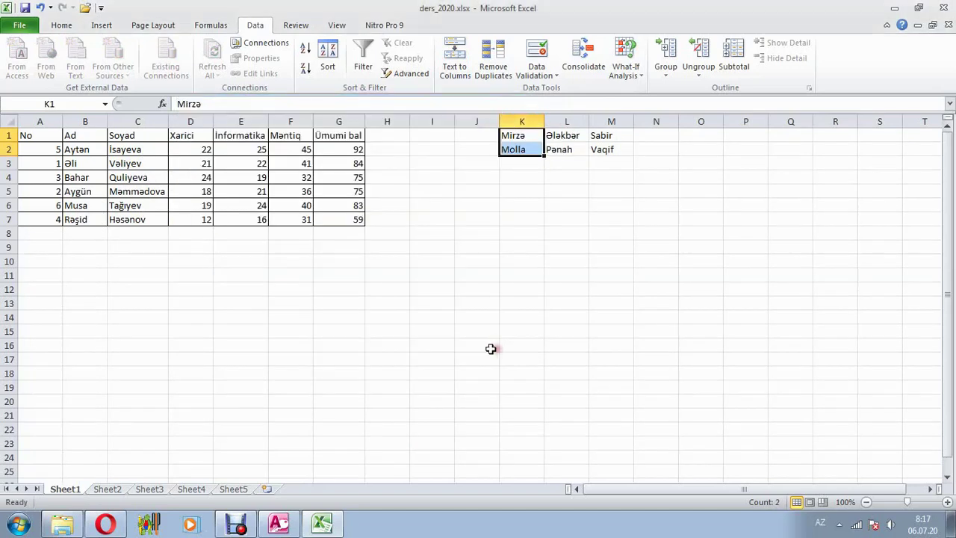
click(506, 135)
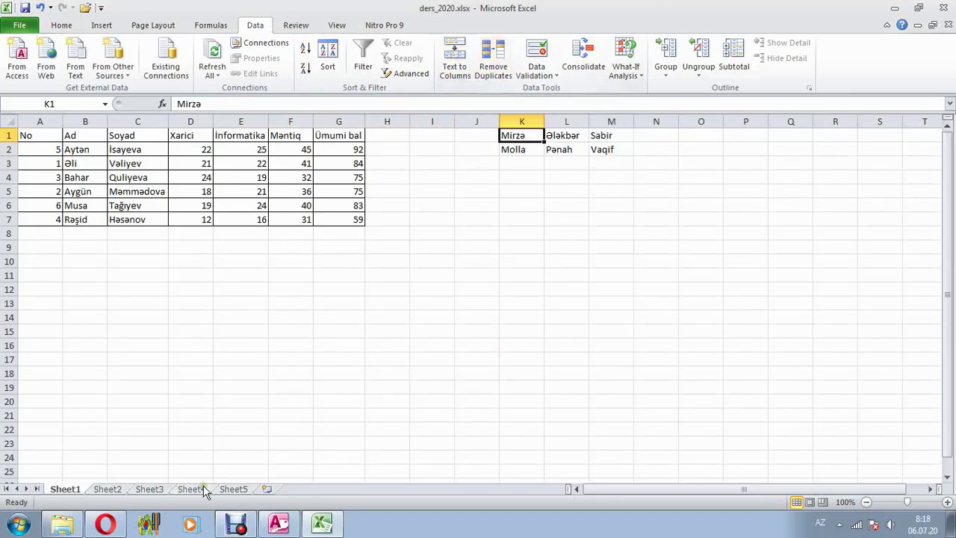
click(105, 490)
Step: Remove duplicates from Sheet3's A1:A13 fruit list, keeping Alma, Armud, Heyva, Nar, Limon, Portağal
click(149, 491)
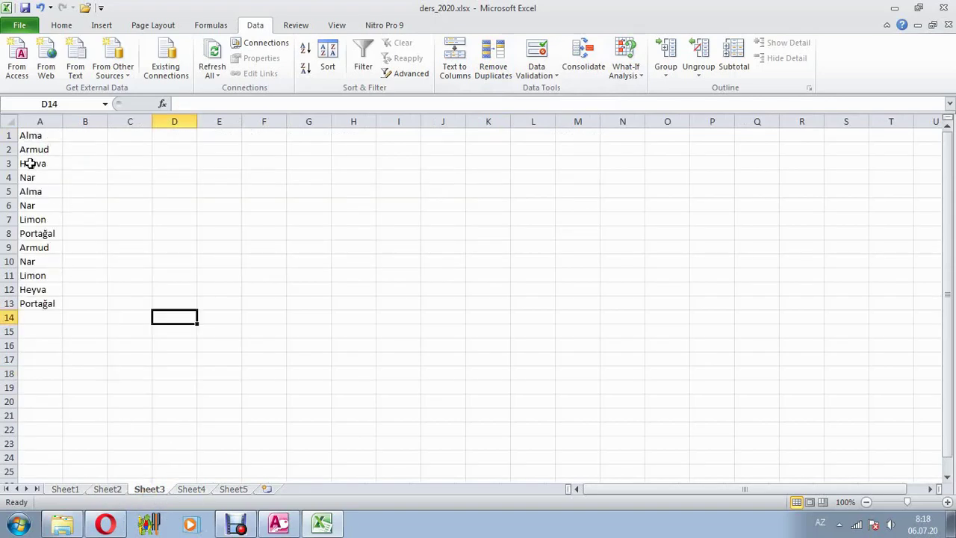
drag(35, 137, 39, 305)
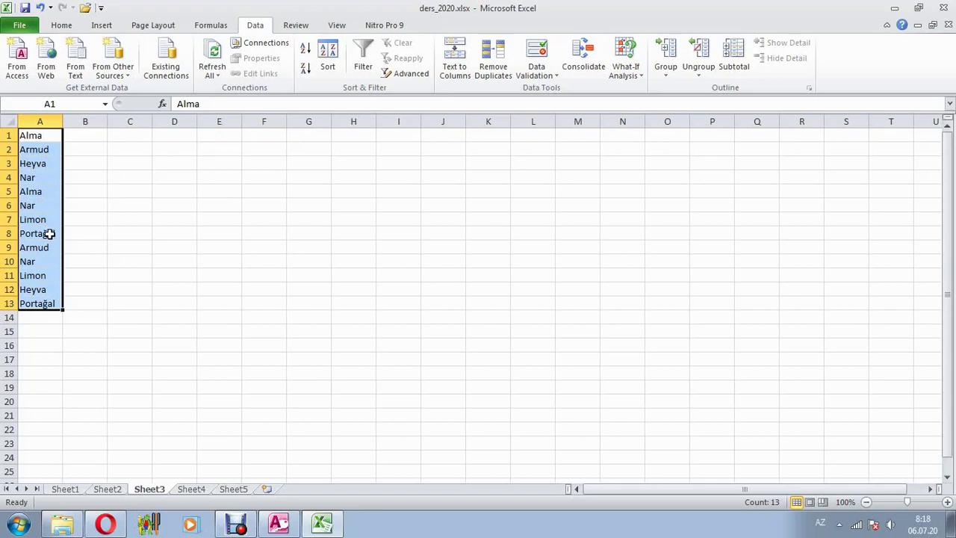
click(497, 74)
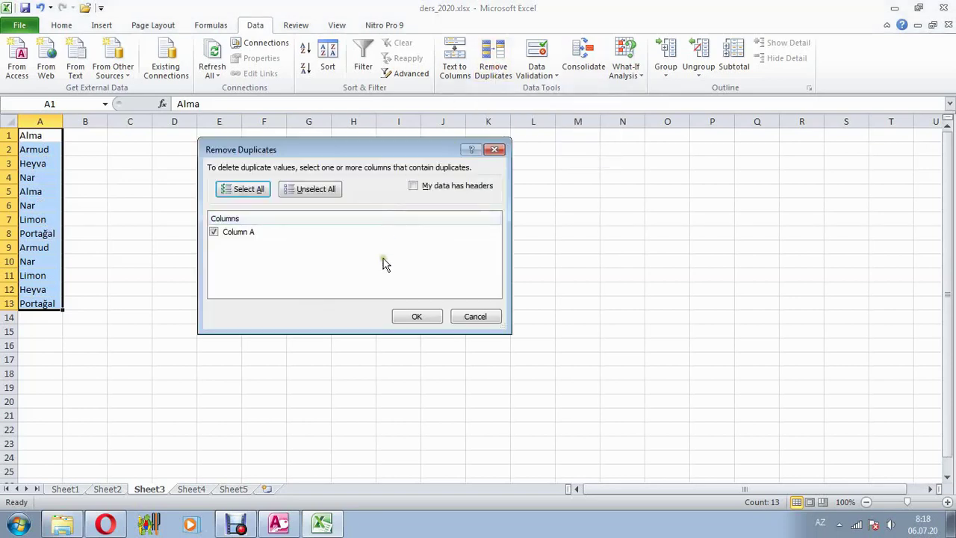
click(412, 319)
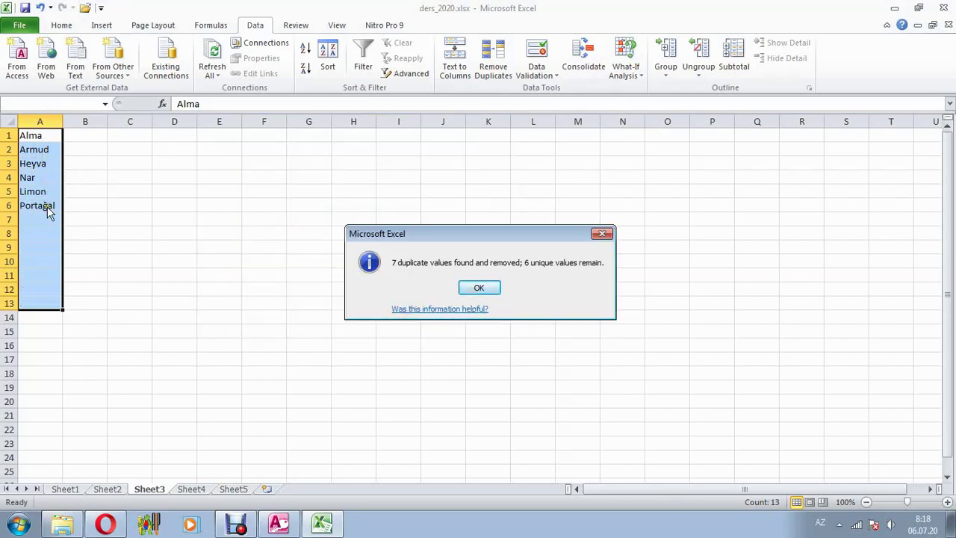
click(476, 287)
click(112, 237)
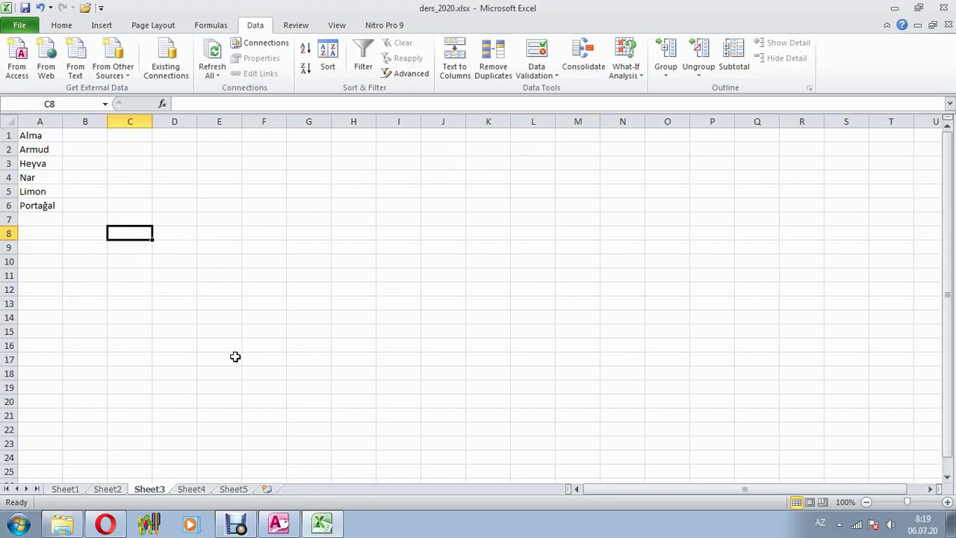
click(193, 305)
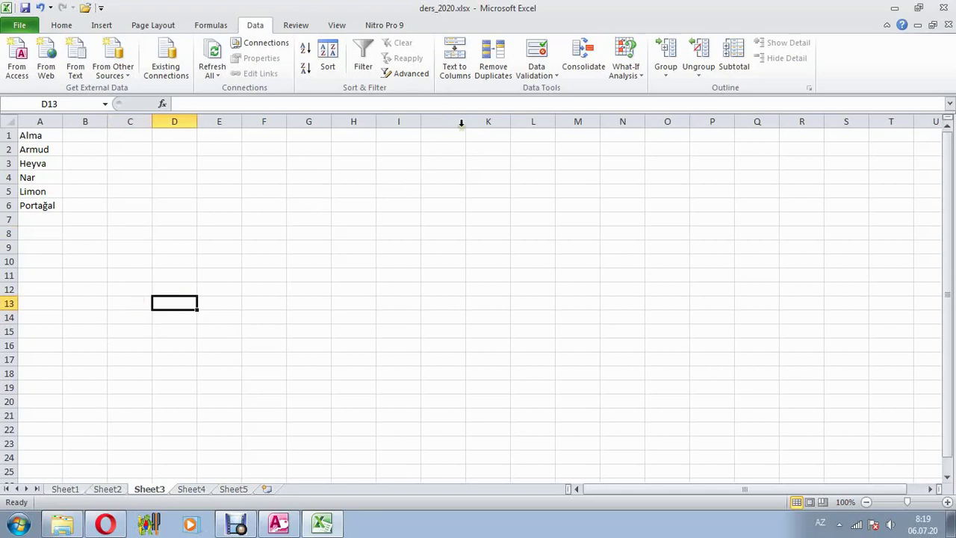
Step: Dismiss the Data Validation menu and return to Sheet1's student scores table
click(541, 74)
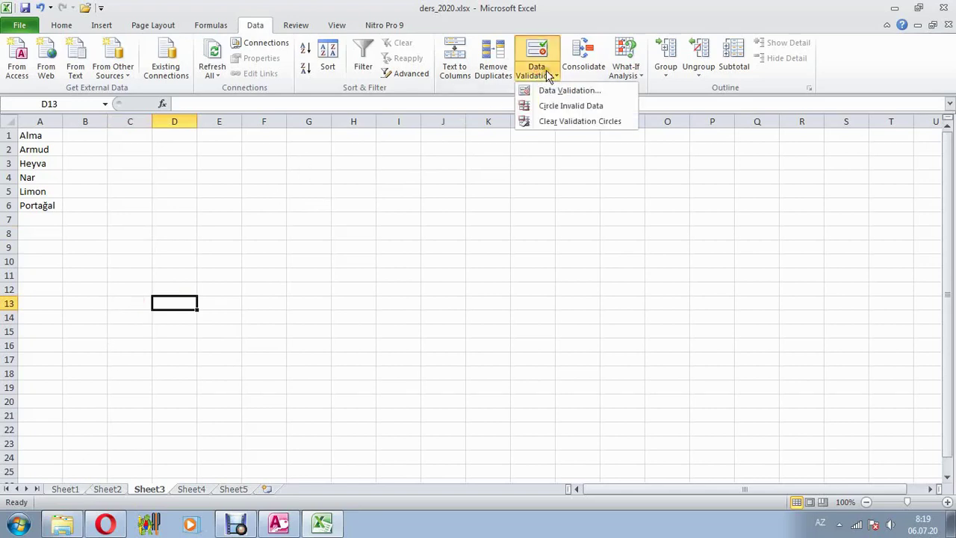
click(553, 75)
click(65, 490)
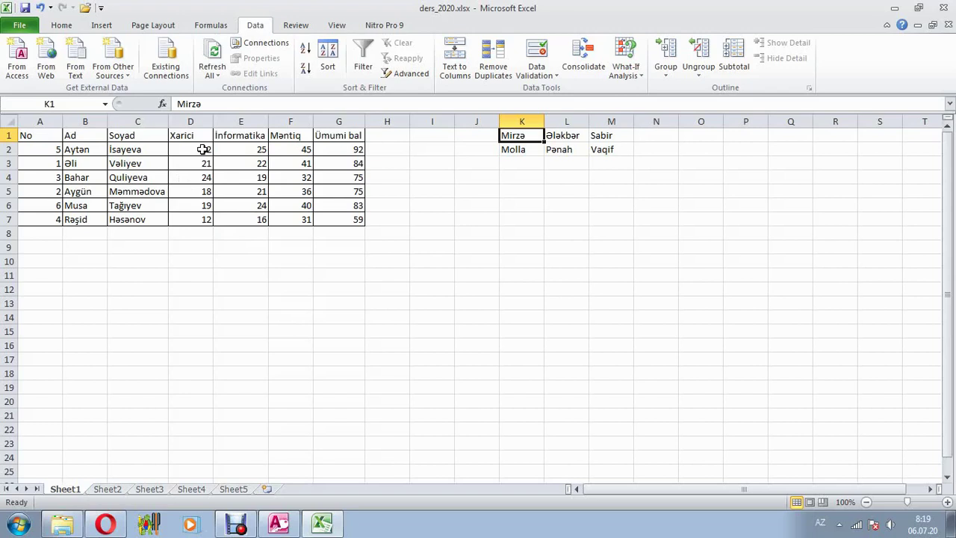
Step: Enter -1 in E6 and 29 in E4, then select the score range D2:E7
drag(202, 150, 237, 218)
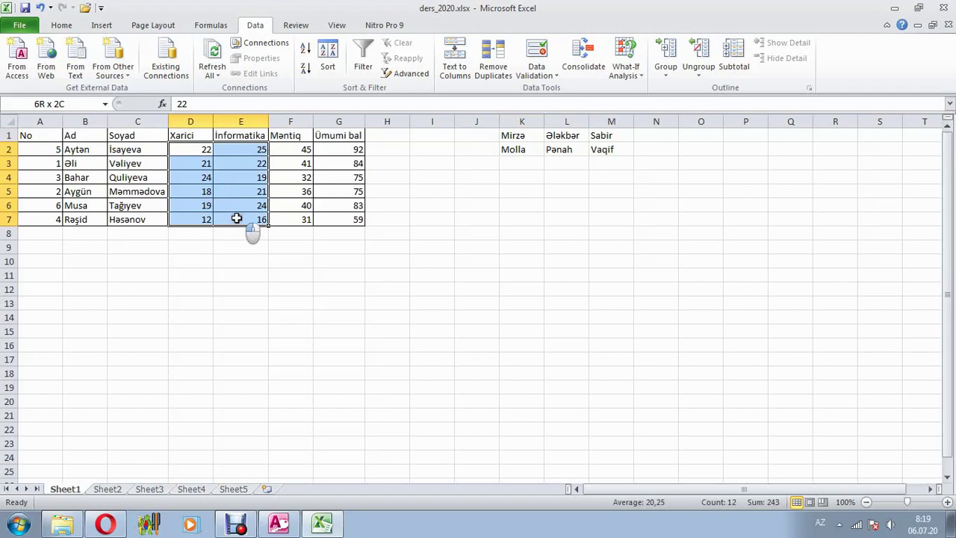
click(239, 248)
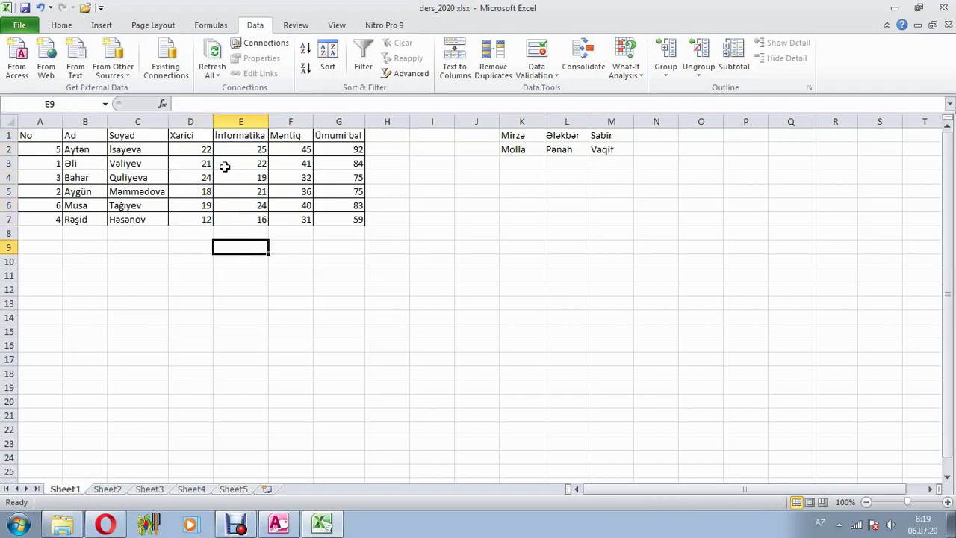
click(243, 204)
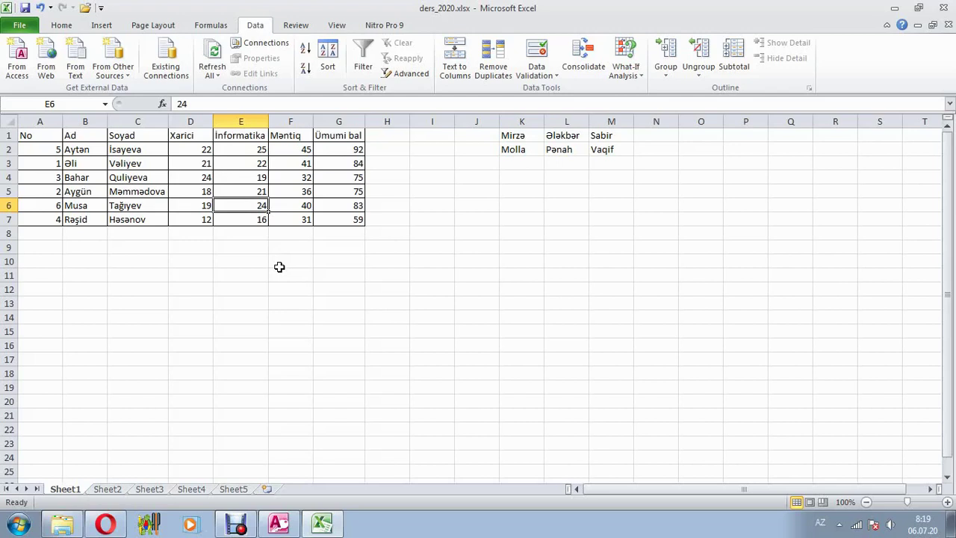
text(-1)
key(Return)
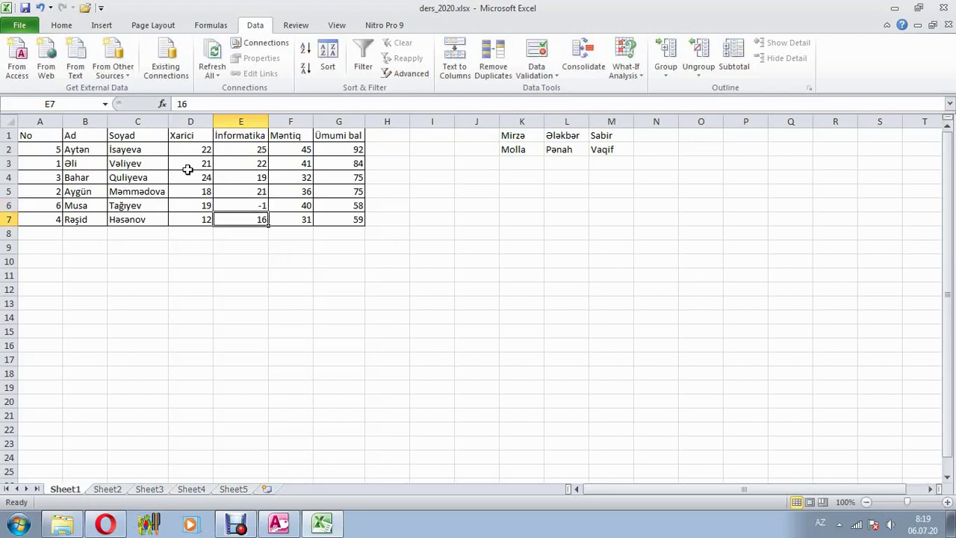
click(262, 180)
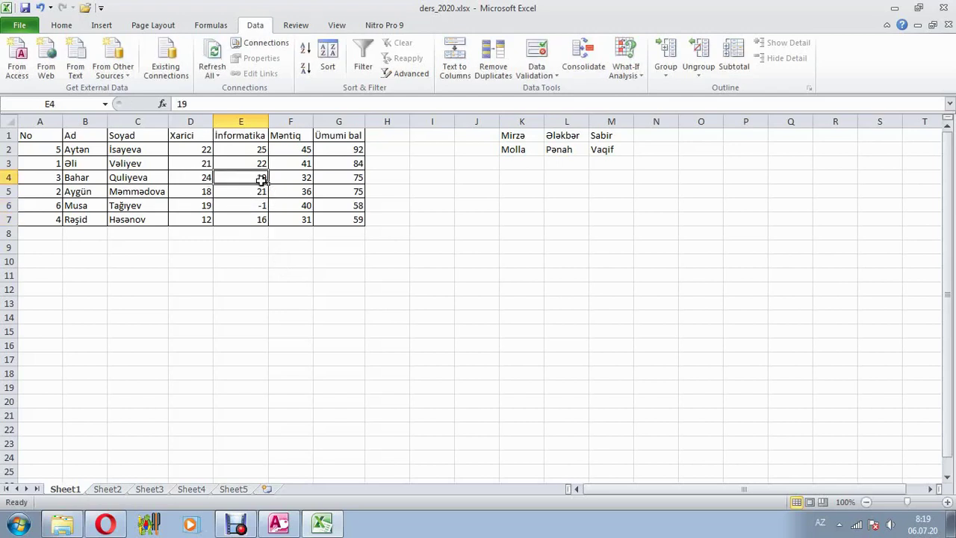
text(29)
key(Return)
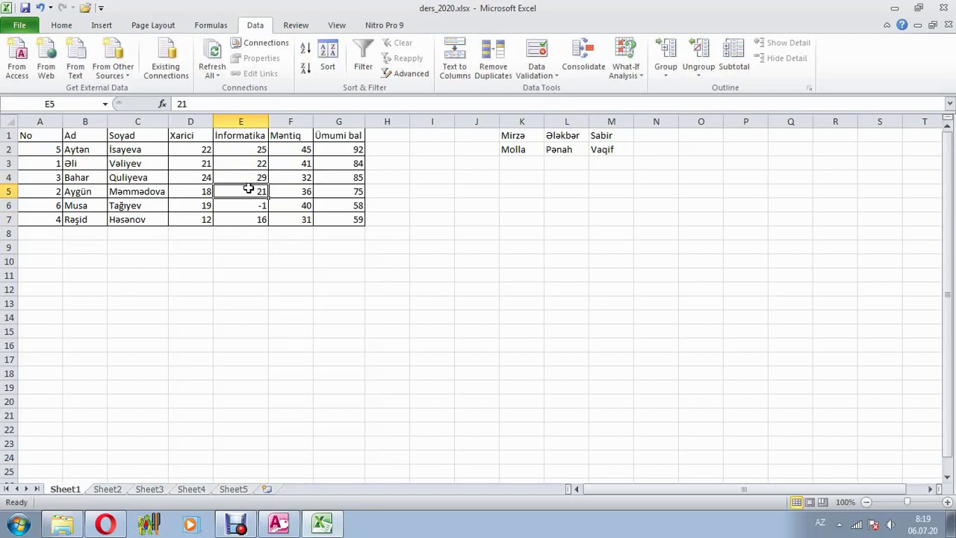
drag(195, 149, 243, 218)
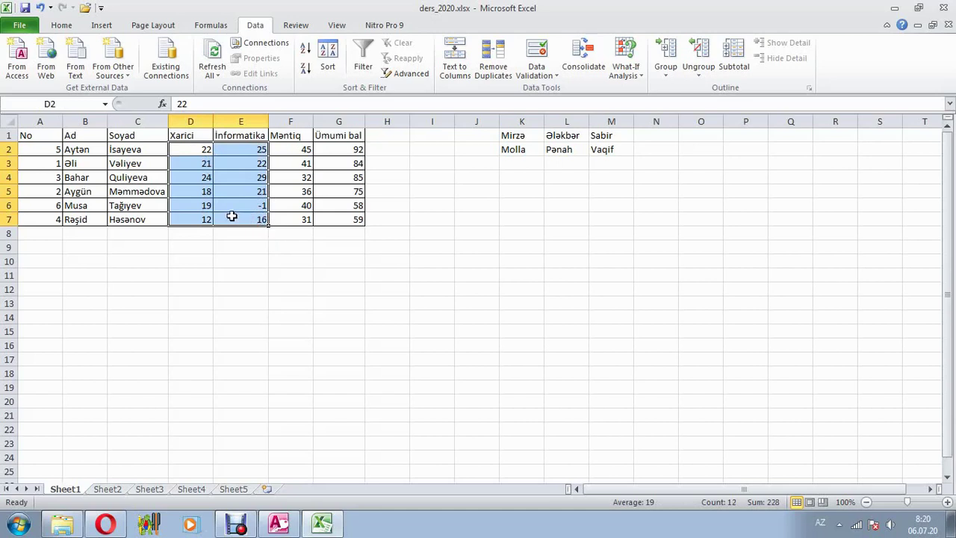
Step: Restrict D2:E7 to whole numbers between 0 and 25
click(553, 75)
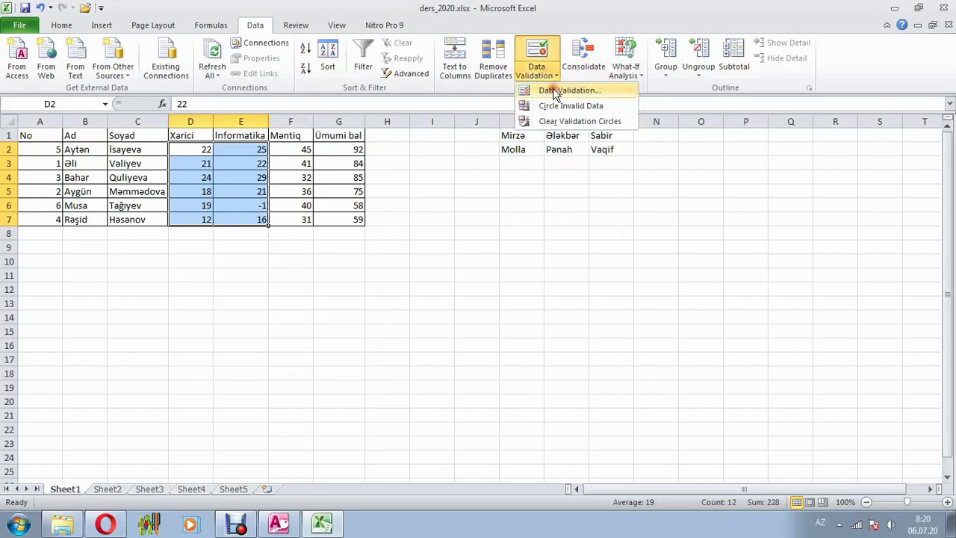
click(555, 91)
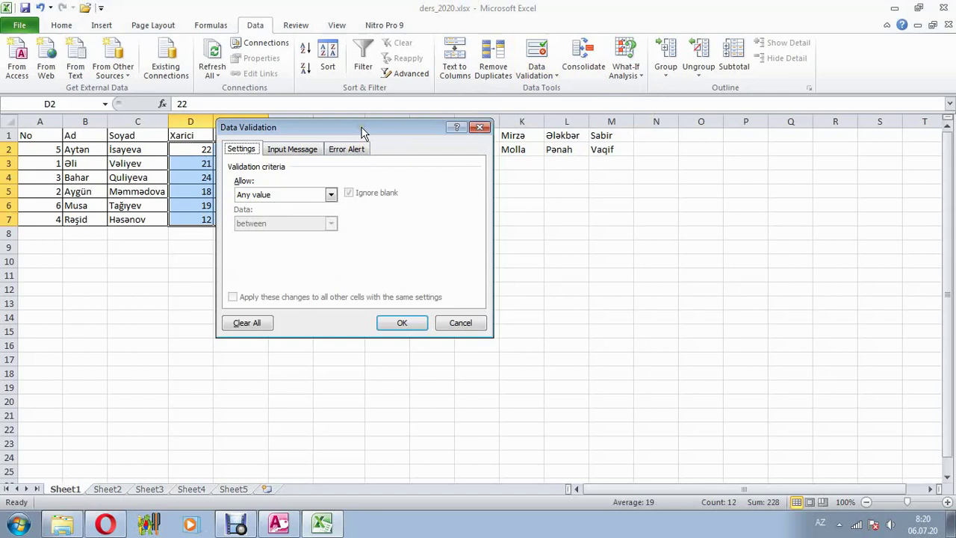
drag(362, 132, 455, 148)
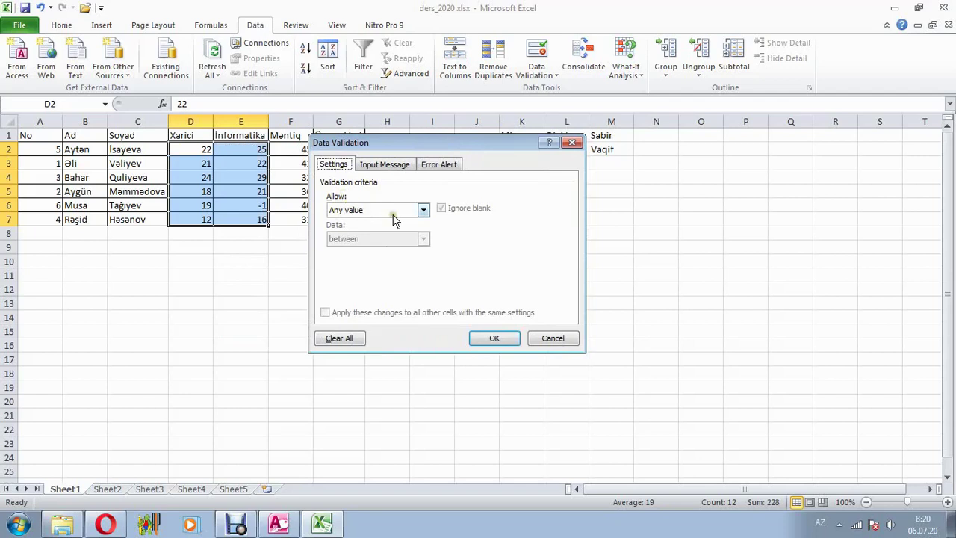
click(422, 211)
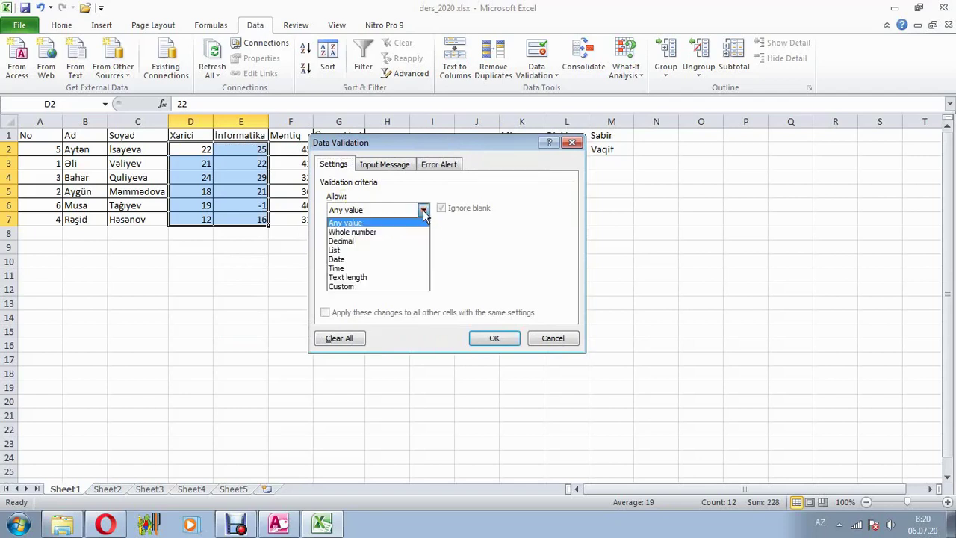
click(385, 232)
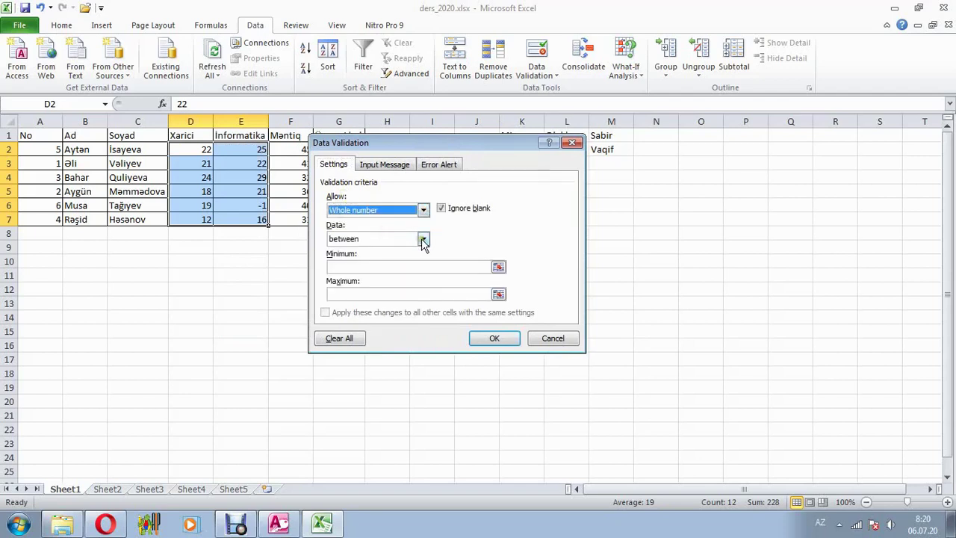
click(371, 266)
text(0)
key(Tab)
text(25)
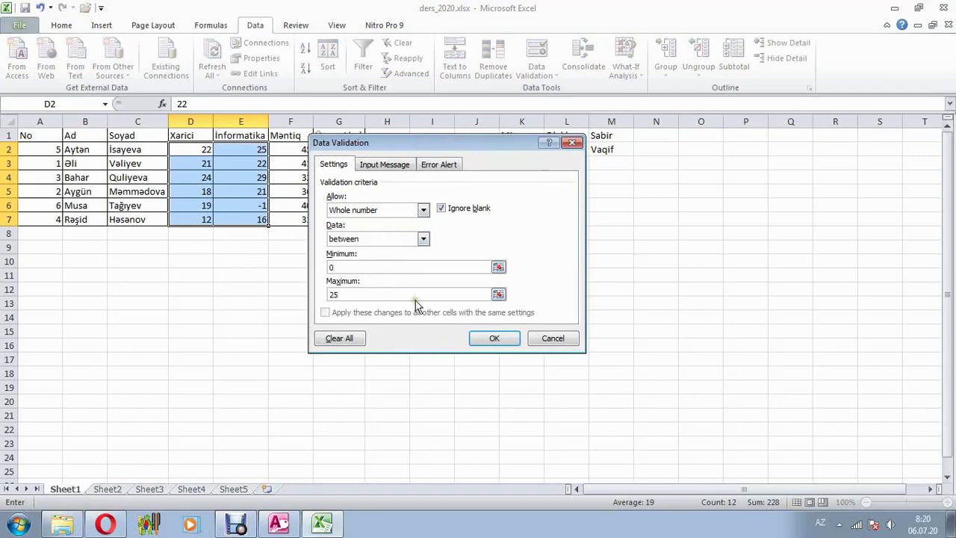
Step: Add an input message titled 'Bildiriş' saying 'Bu sahəyə 0-25 bal diapazonunda qiymət yazmaq olar.'
click(396, 166)
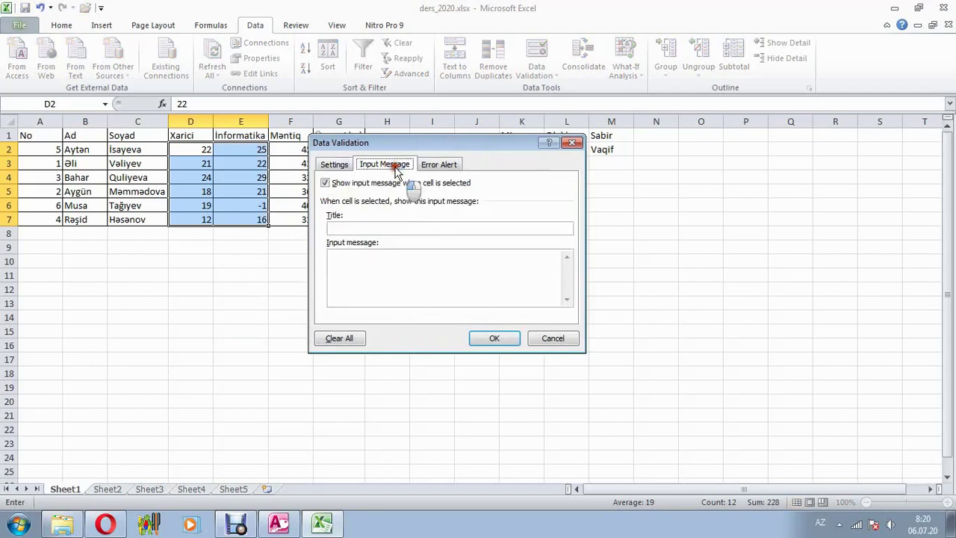
click(397, 226)
text(Bildi)
text(riş)
click(379, 263)
text(Bu s)
text(ahəyə 0)
text(-25 b)
text(al )
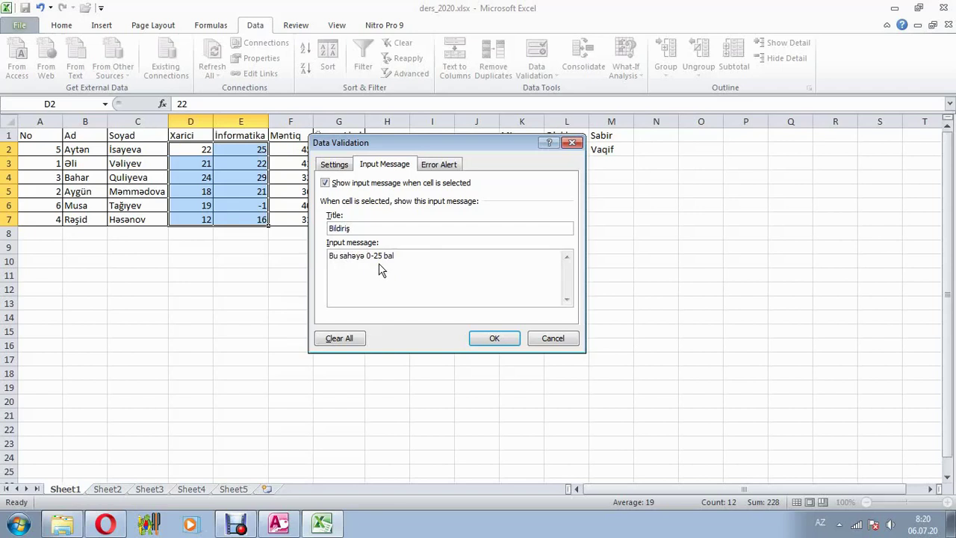
text(diapazo)
text(nunda qiymət yazmaq olar.)
click(451, 164)
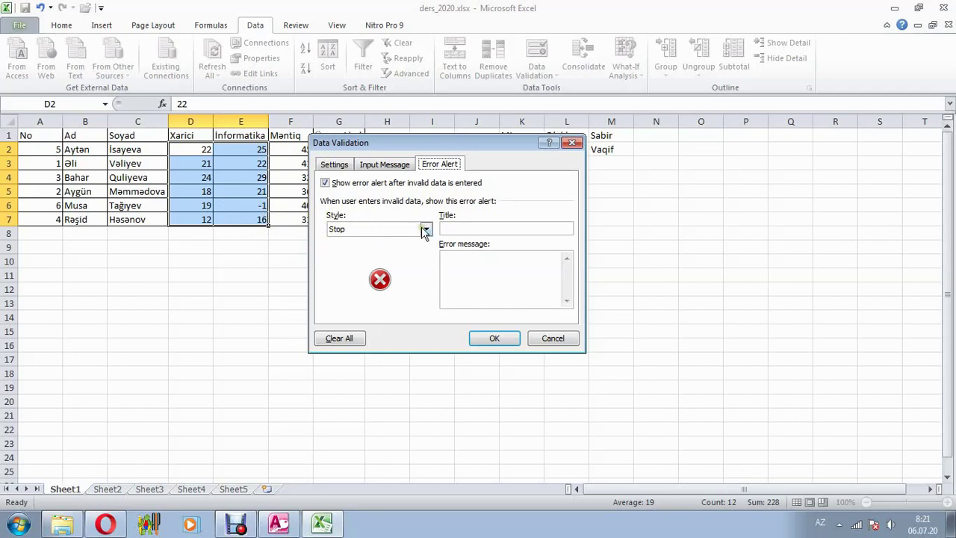
Step: Add a Stop alert 'Xəbərdarlıq' reading 'Yanlış qiymət yazmısınız' and apply the validation
click(459, 229)
text(Xə)
text(bərdarlıq)
click(502, 265)
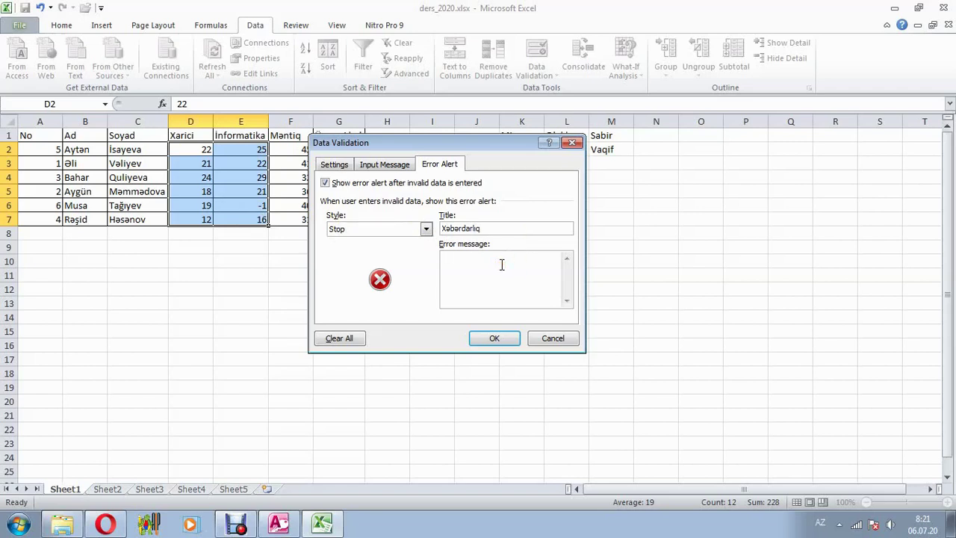
text(Yanlış qiymət yazım)
click(495, 338)
click(255, 303)
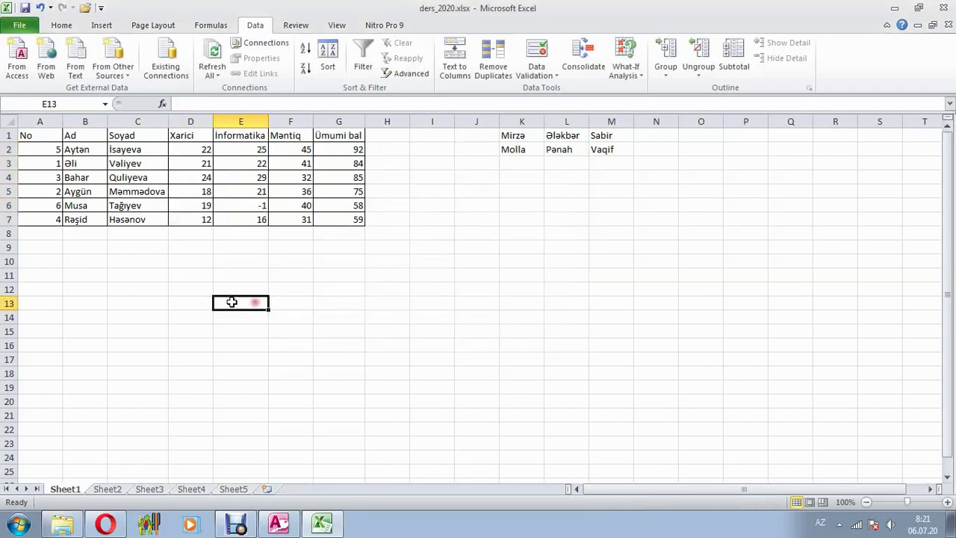
click(247, 179)
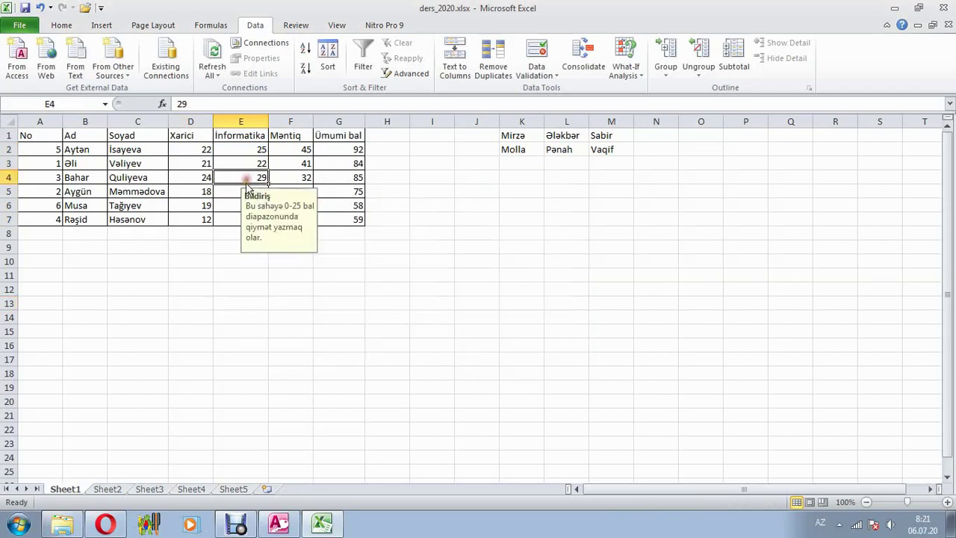
click(213, 236)
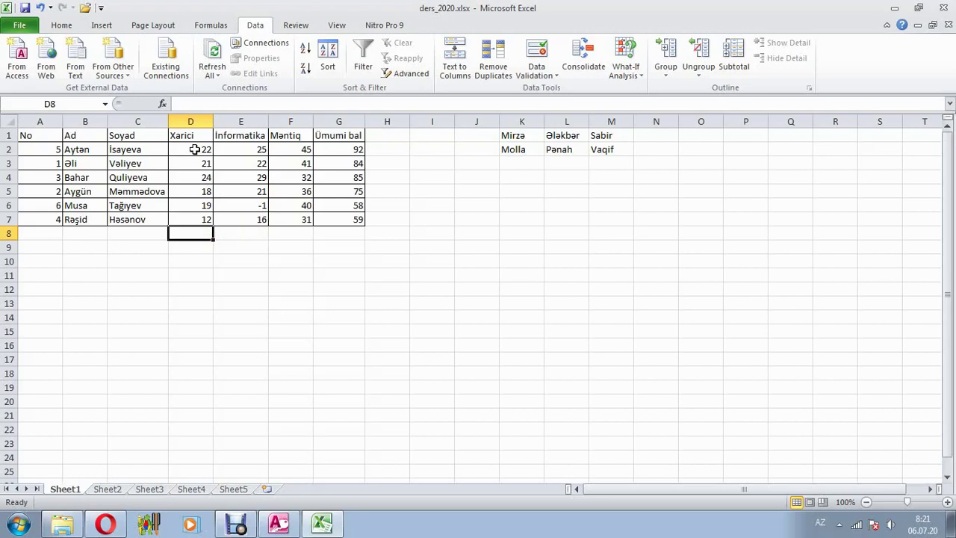
drag(193, 149, 251, 218)
click(536, 71)
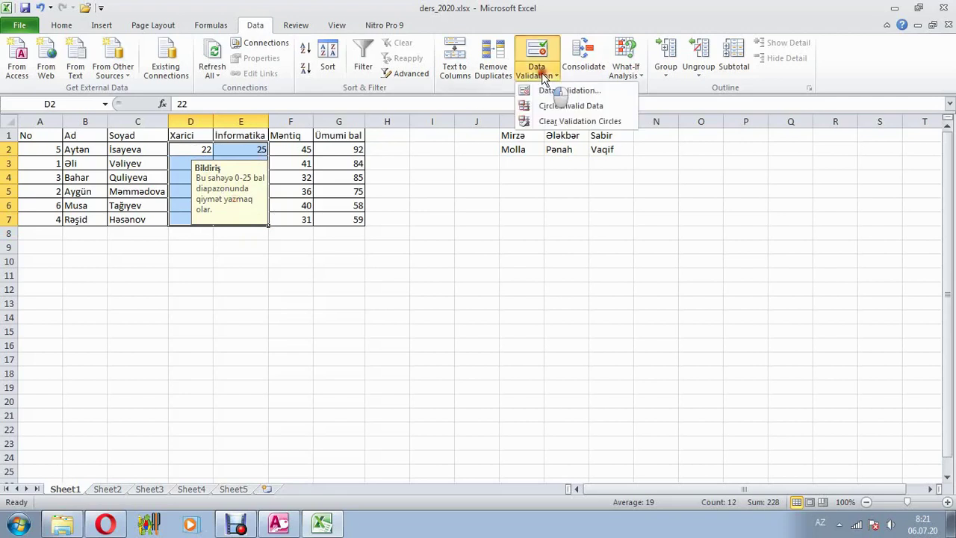
click(560, 107)
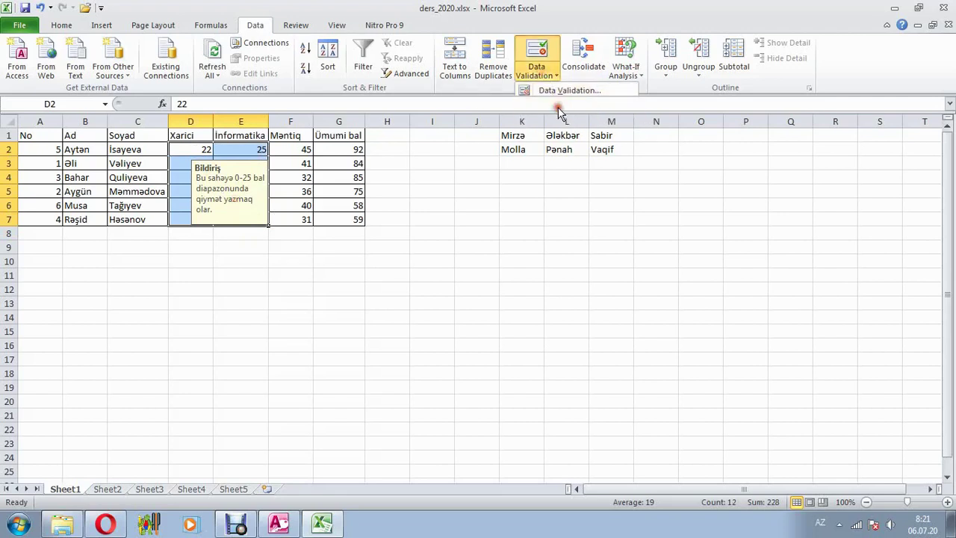
click(293, 288)
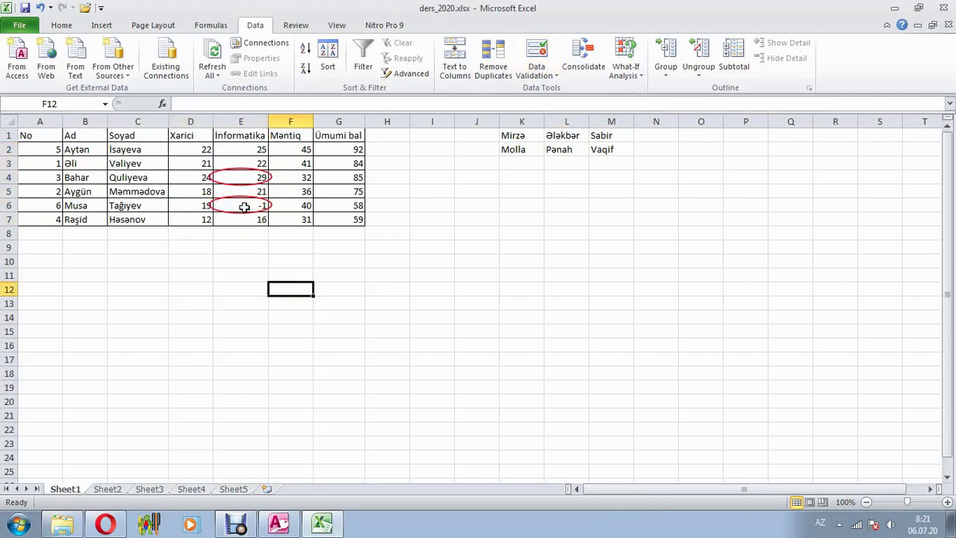
click(543, 71)
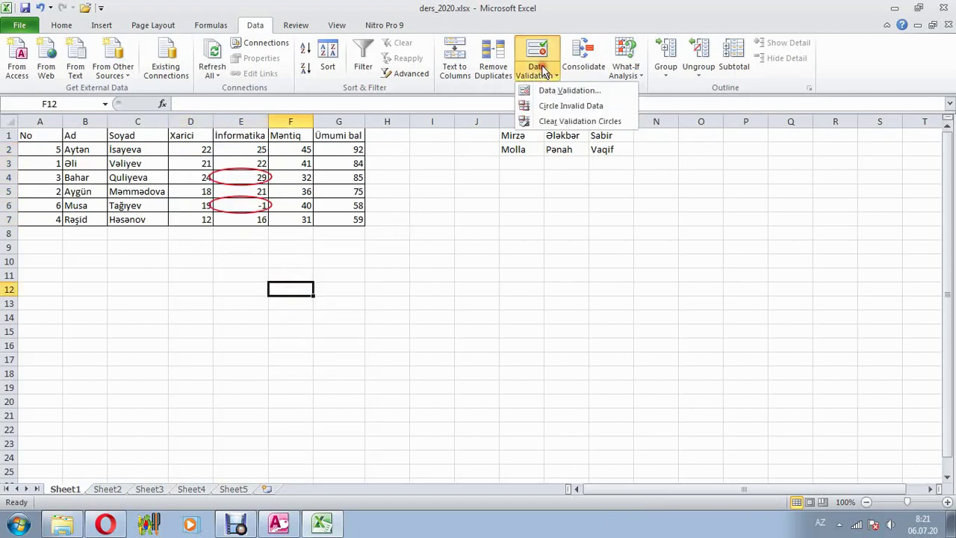
click(550, 123)
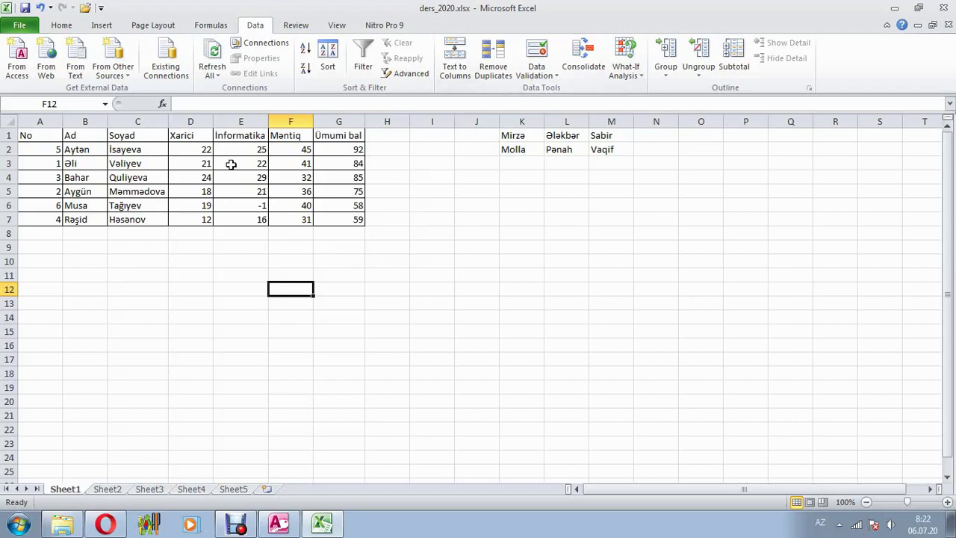
click(248, 179)
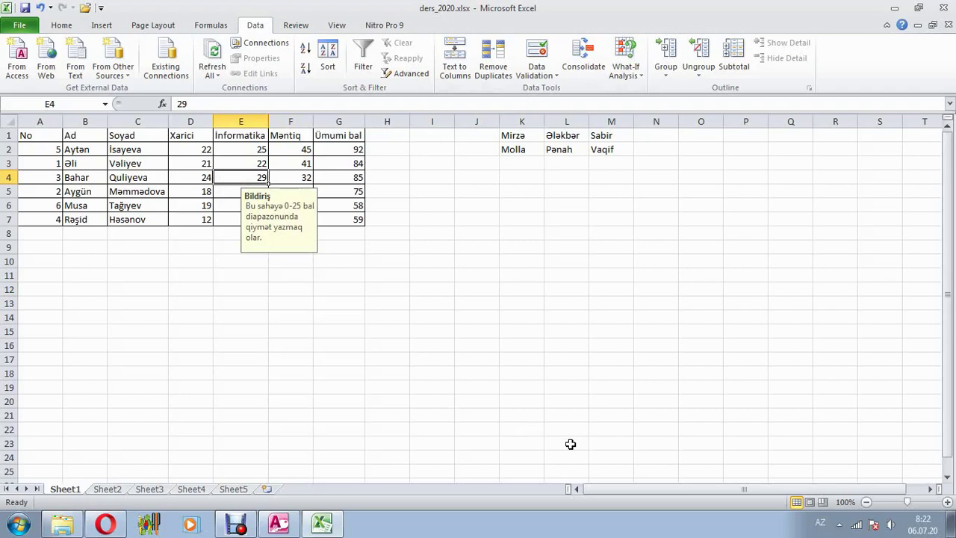
Step: Correct the scores to 19 in E4 and 24 in E6
text(1)
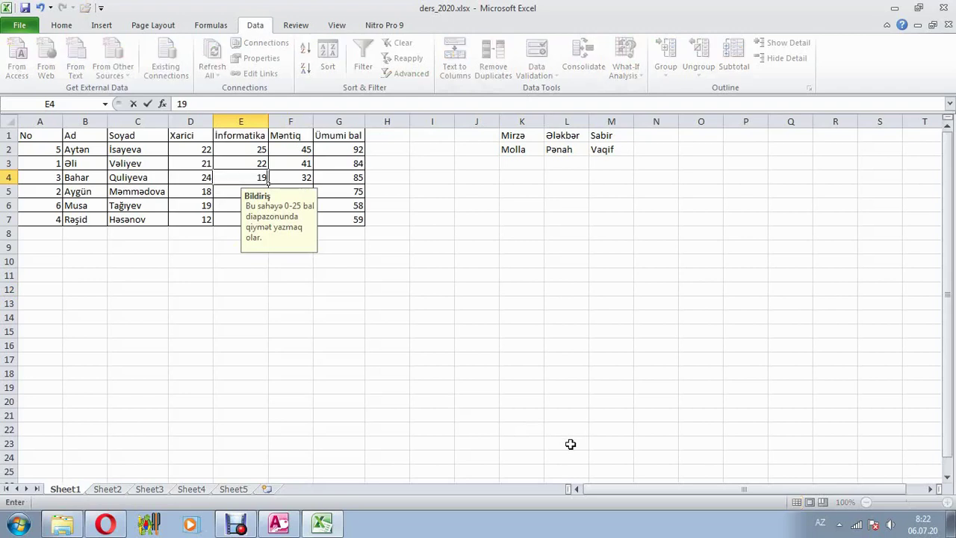
key(Return)
key(Return)
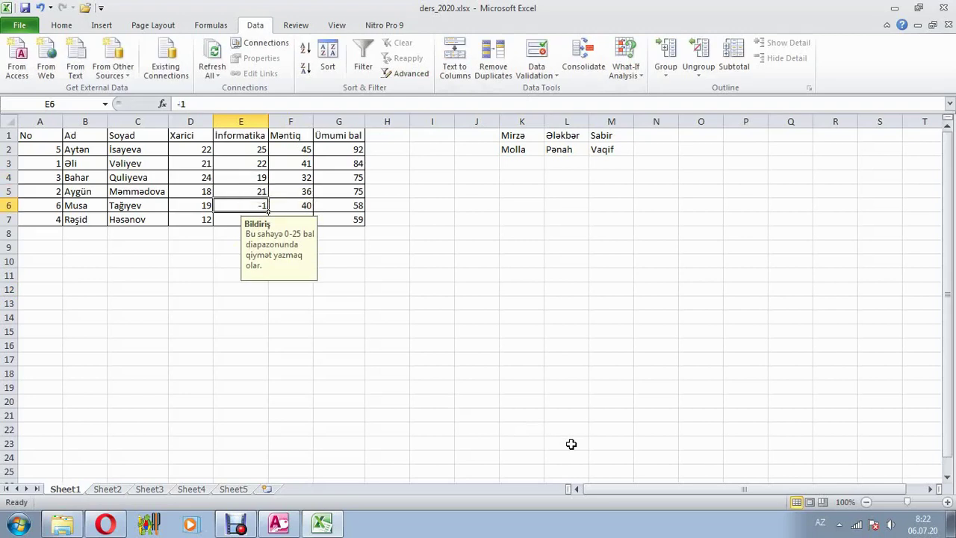
text(24)
key(Return)
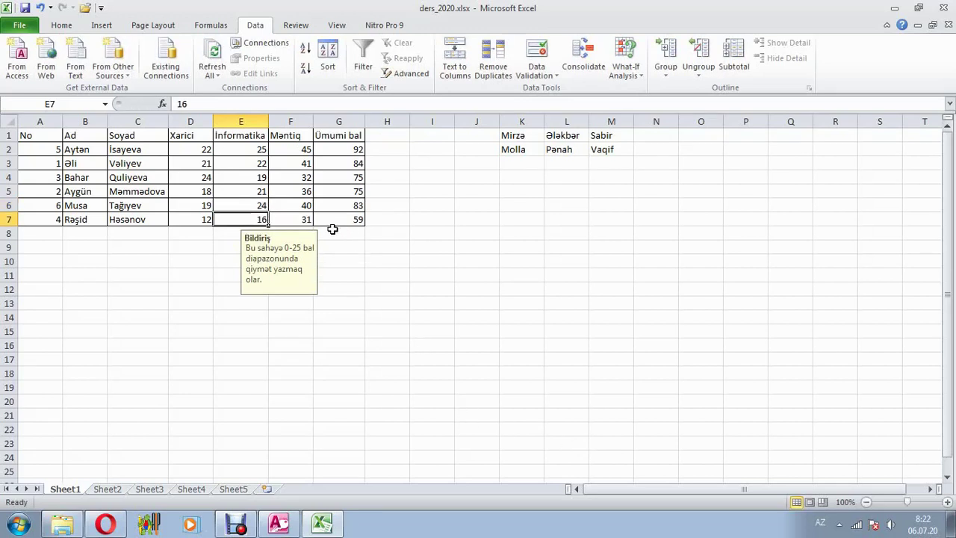
Step: Try entering 28 in D3, then cancel the validation error so D3 stays 21
click(197, 166)
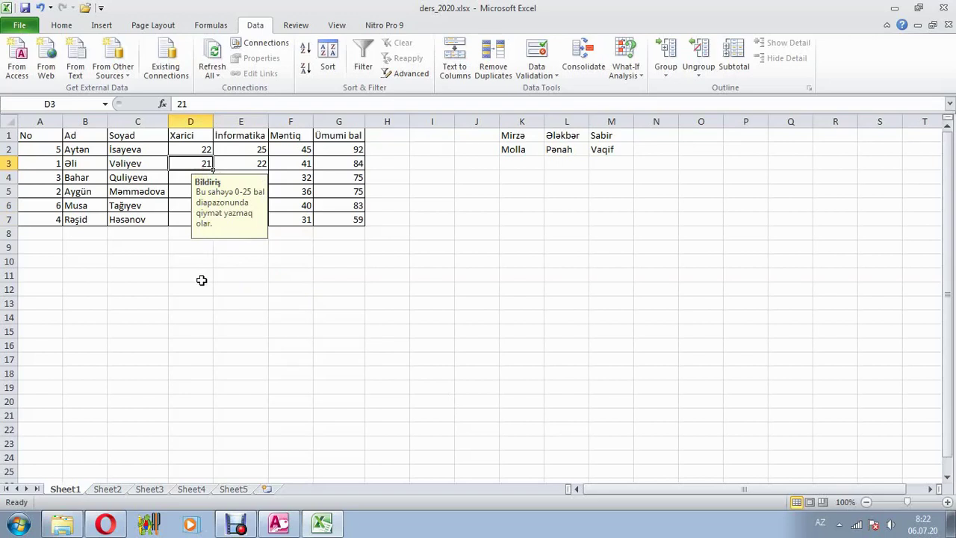
text(28)
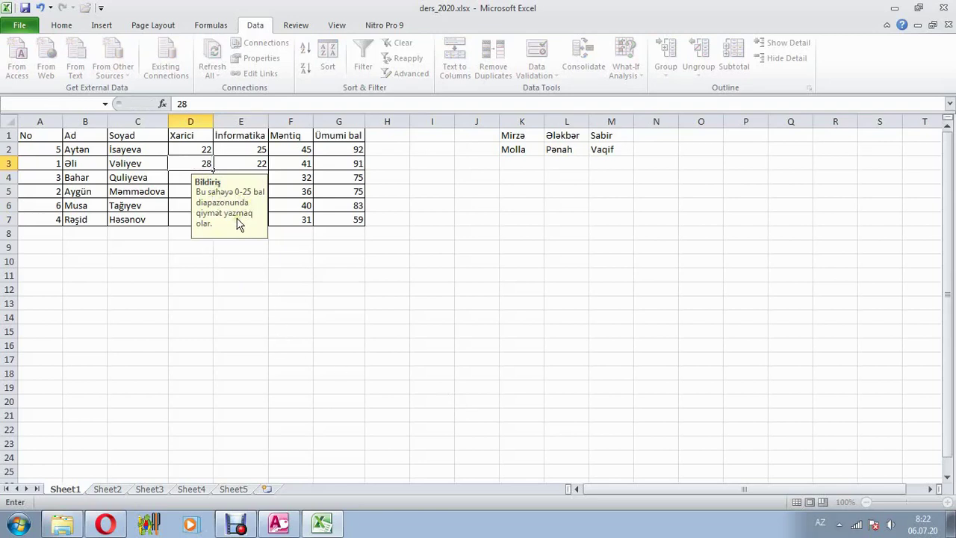
key(Return)
drag(415, 239, 405, 186)
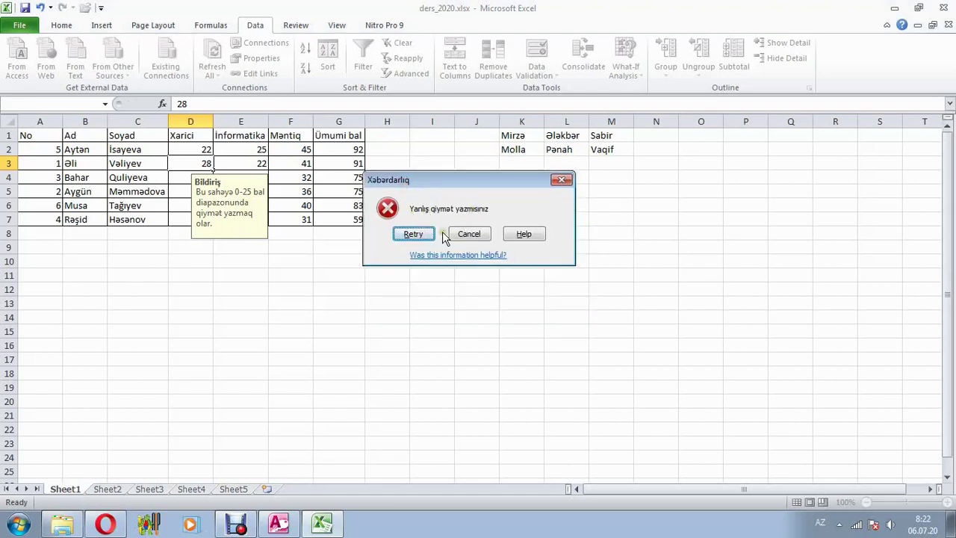
click(414, 235)
key(Return)
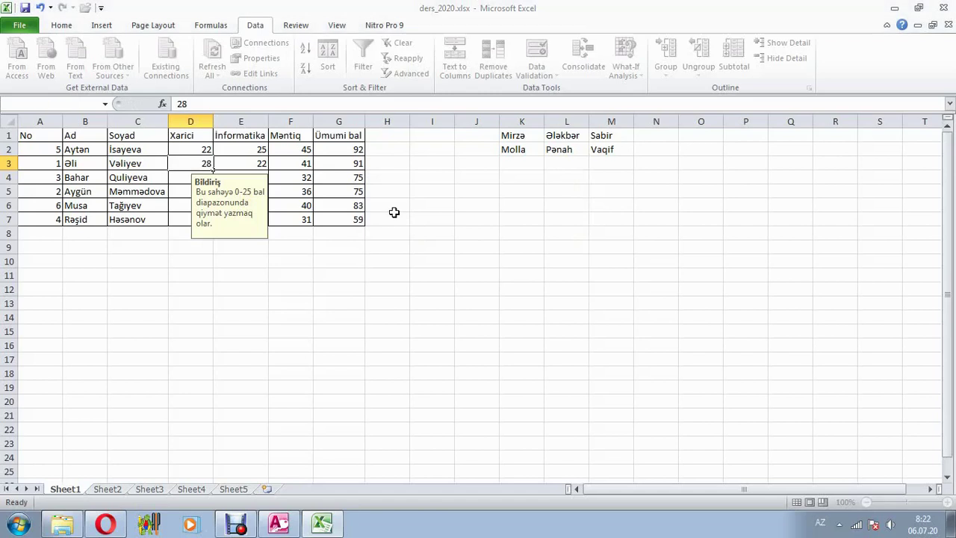
click(482, 289)
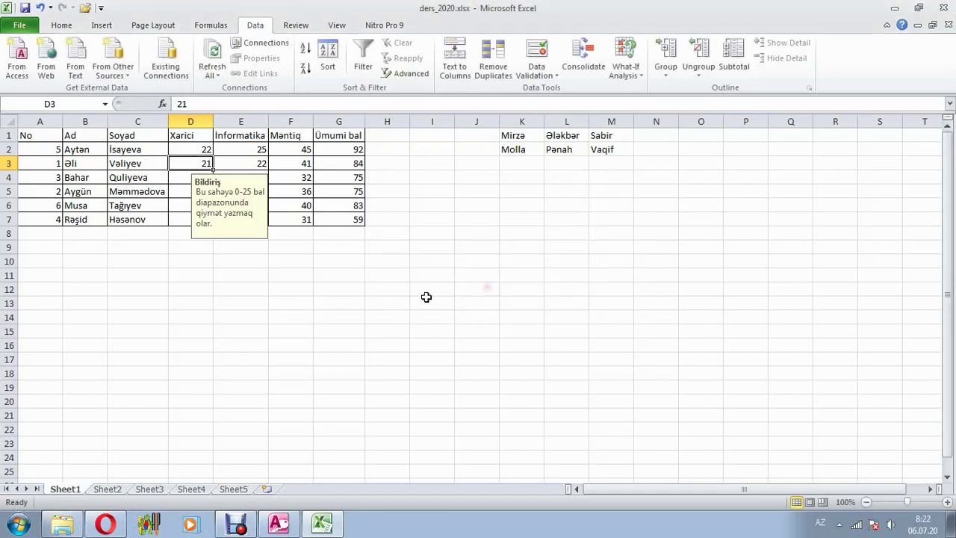
click(407, 293)
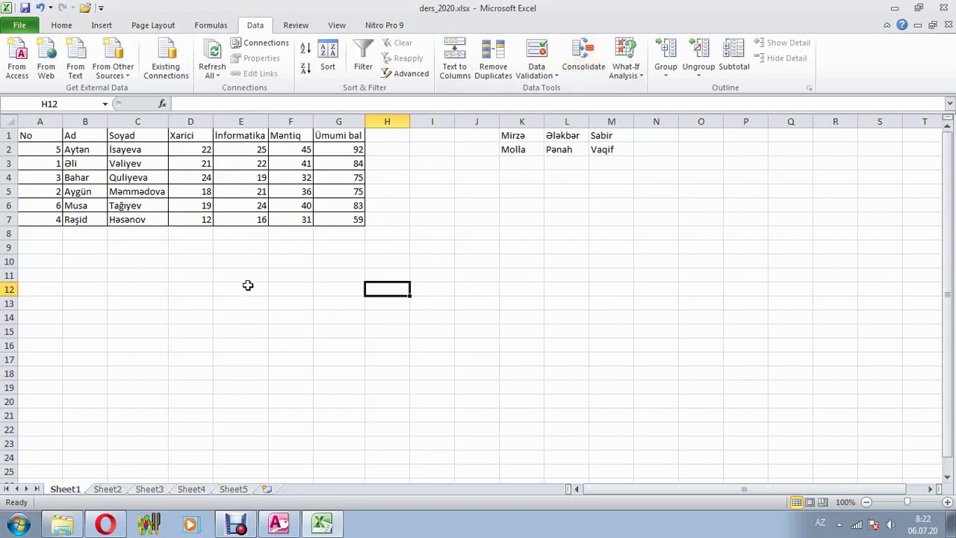
click(39, 133)
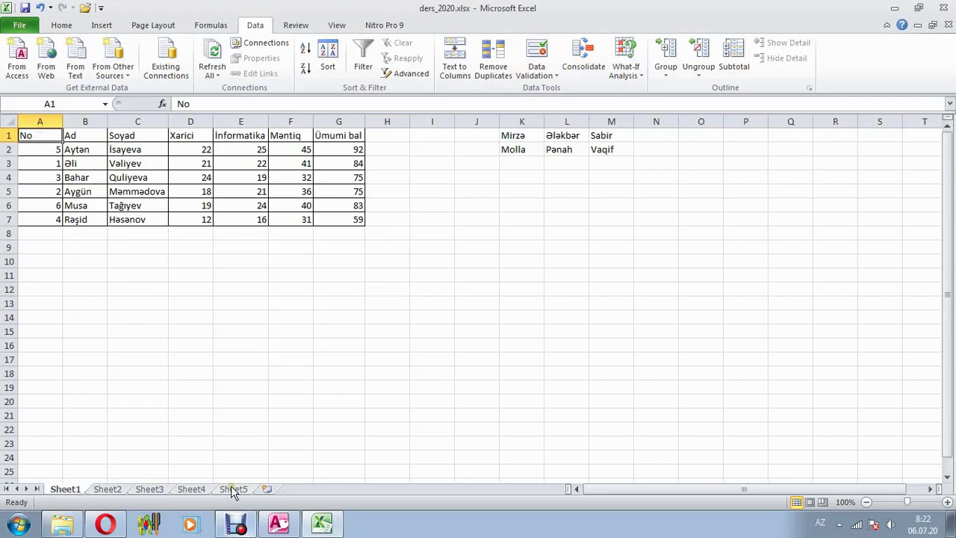
Step: Switch to Sheet4 and select A6 as the output cell for the combined table
click(193, 489)
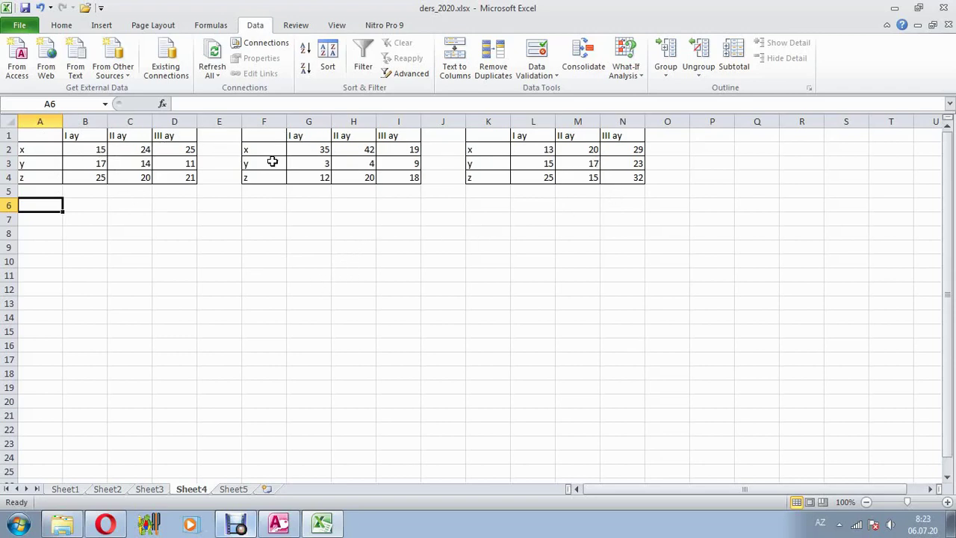
click(87, 150)
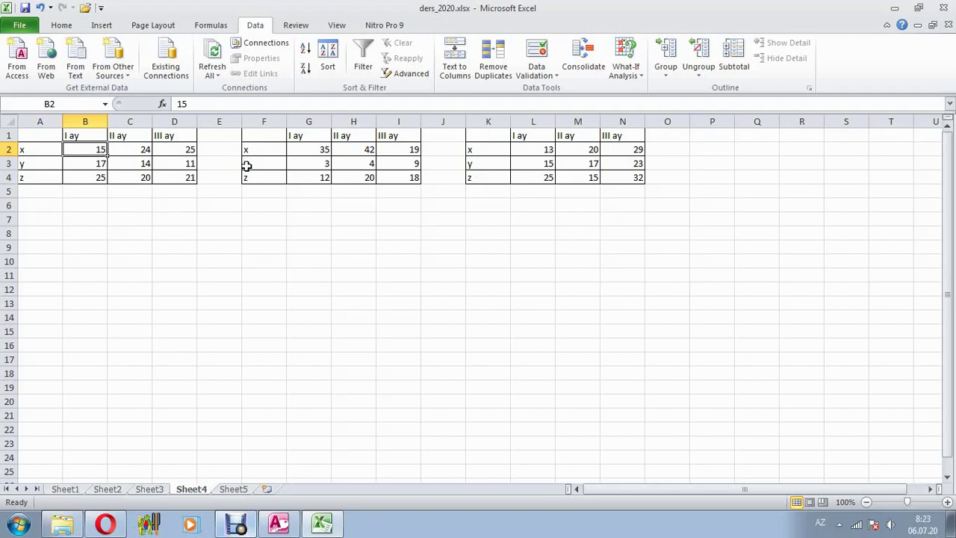
click(37, 210)
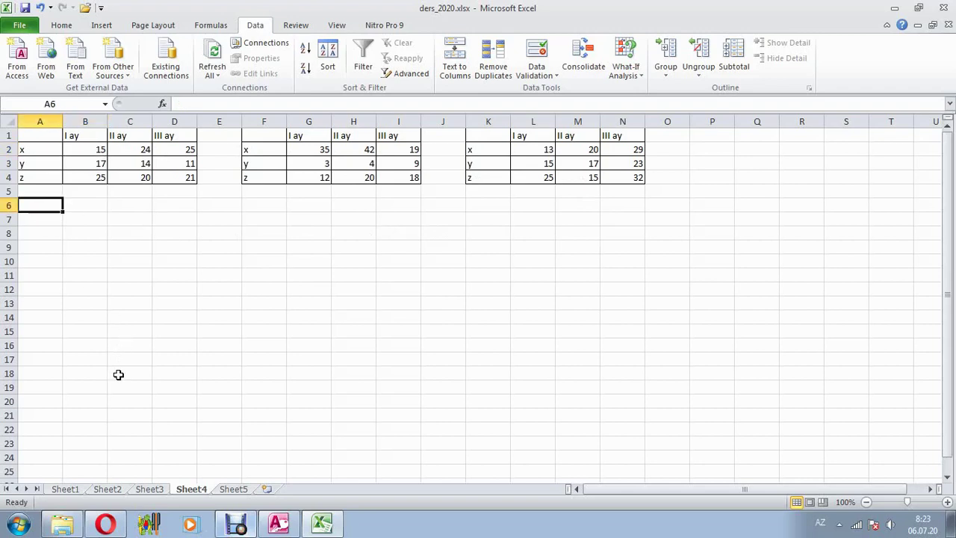
Step: Start a consolidation with the Average function and add A1:D4 as the first reference
click(586, 69)
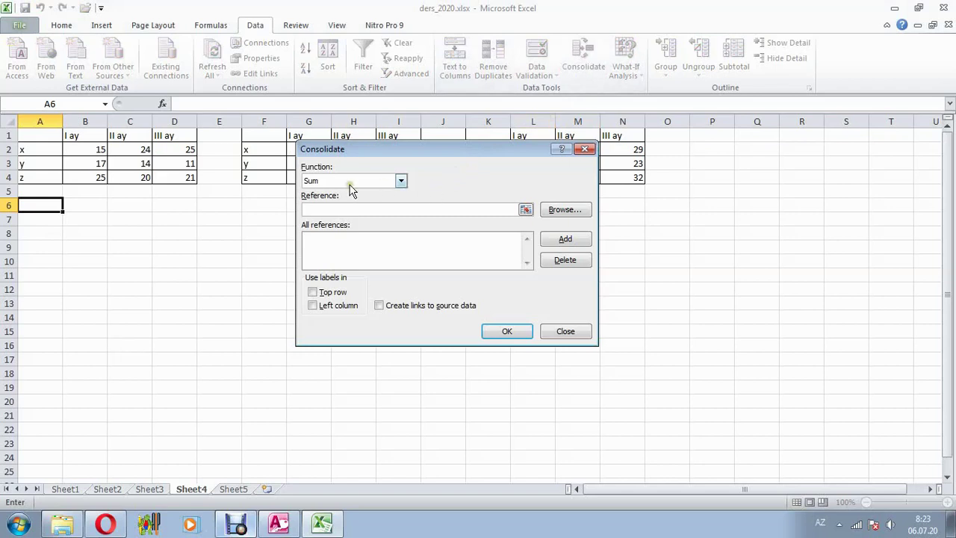
click(401, 182)
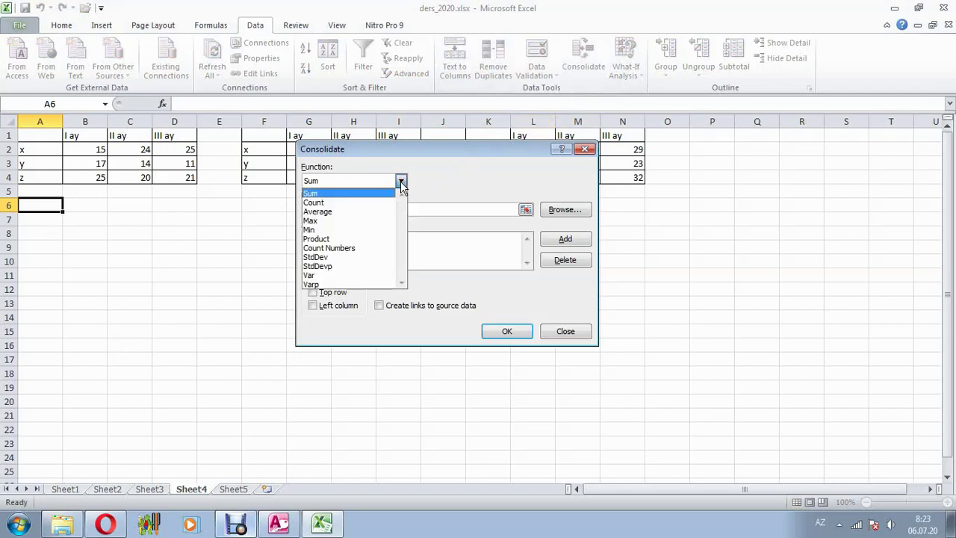
click(361, 209)
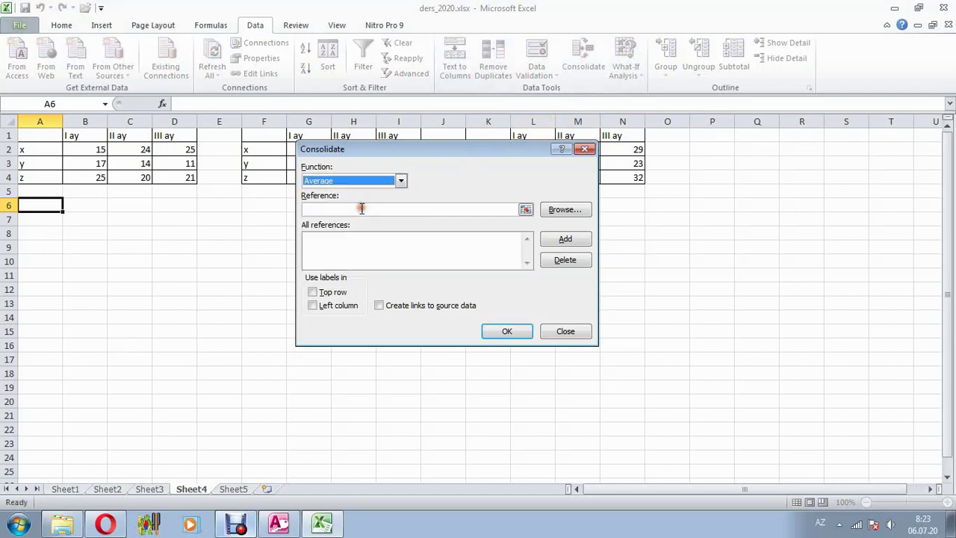
click(526, 210)
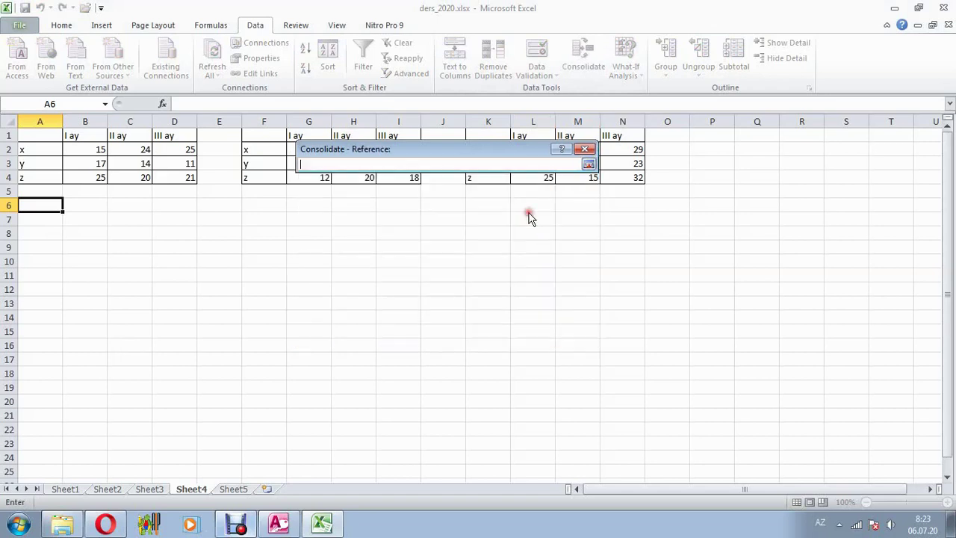
drag(33, 135, 174, 179)
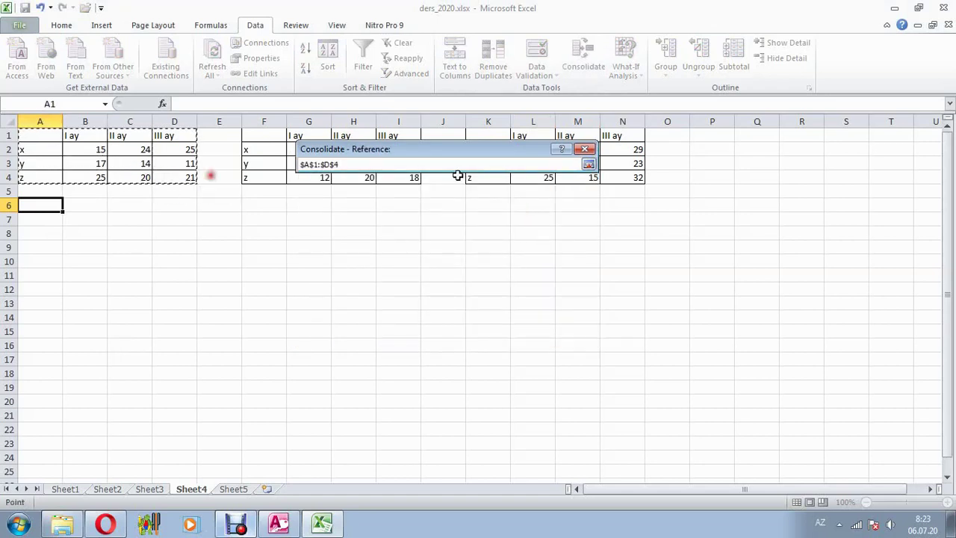
click(589, 164)
click(565, 239)
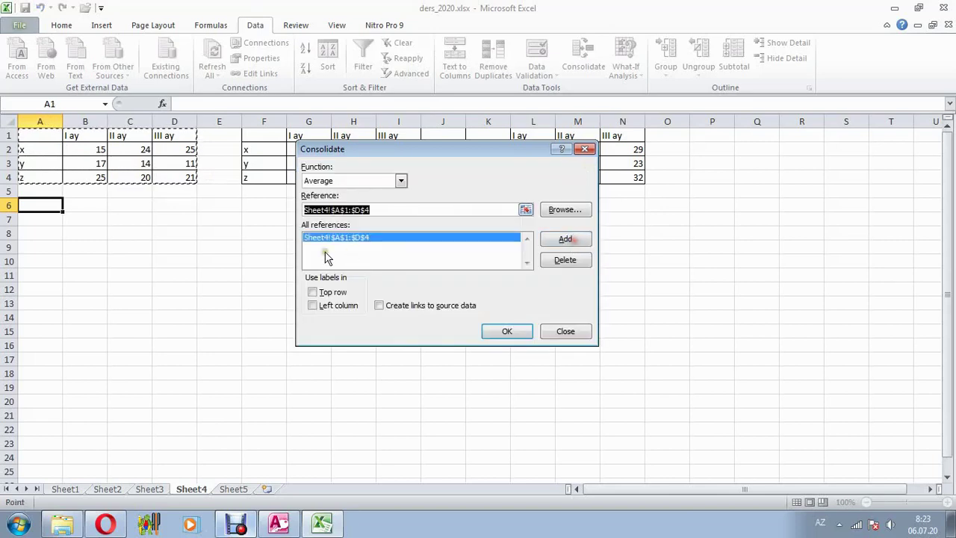
Step: Add F1:I4 and K1:N4 as references and use top-row and left-column labels
drag(444, 152, 440, 226)
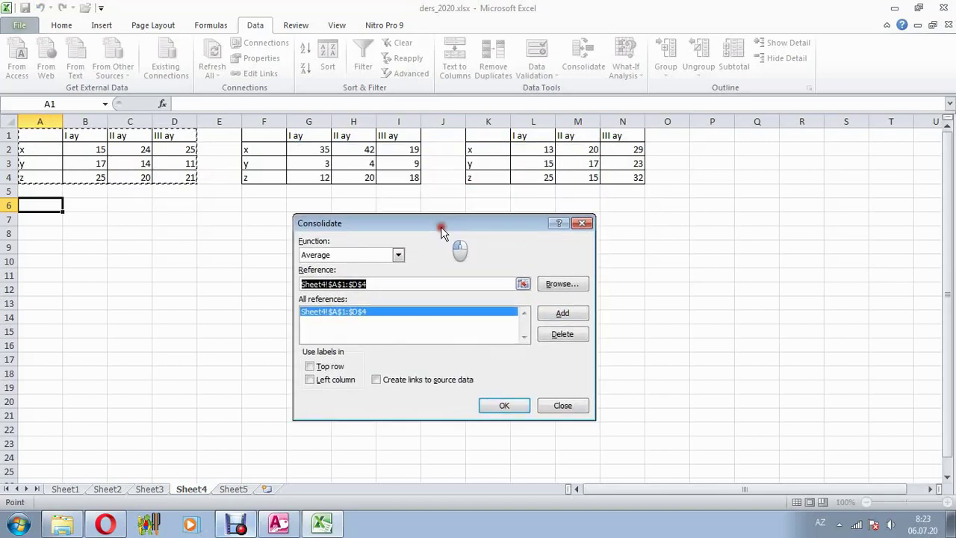
click(523, 285)
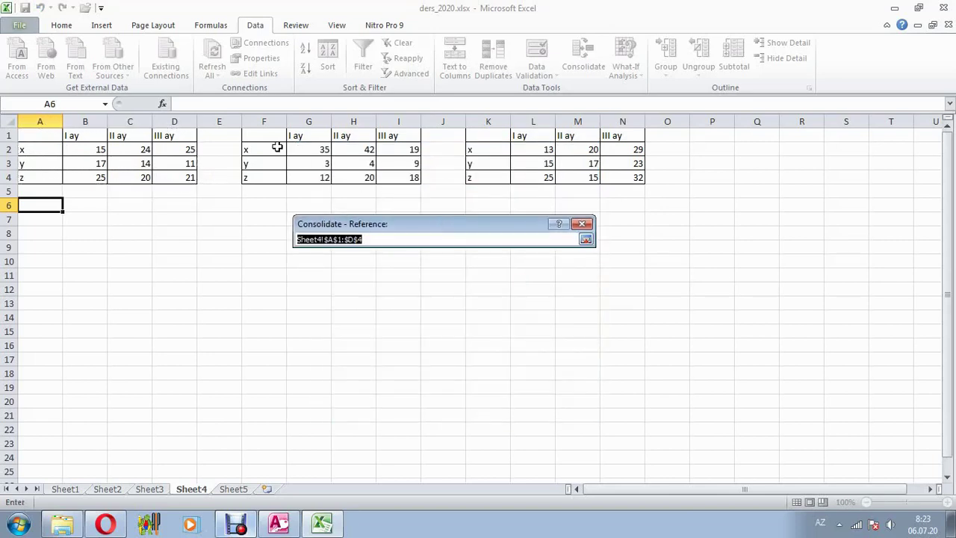
drag(264, 134, 394, 181)
click(586, 239)
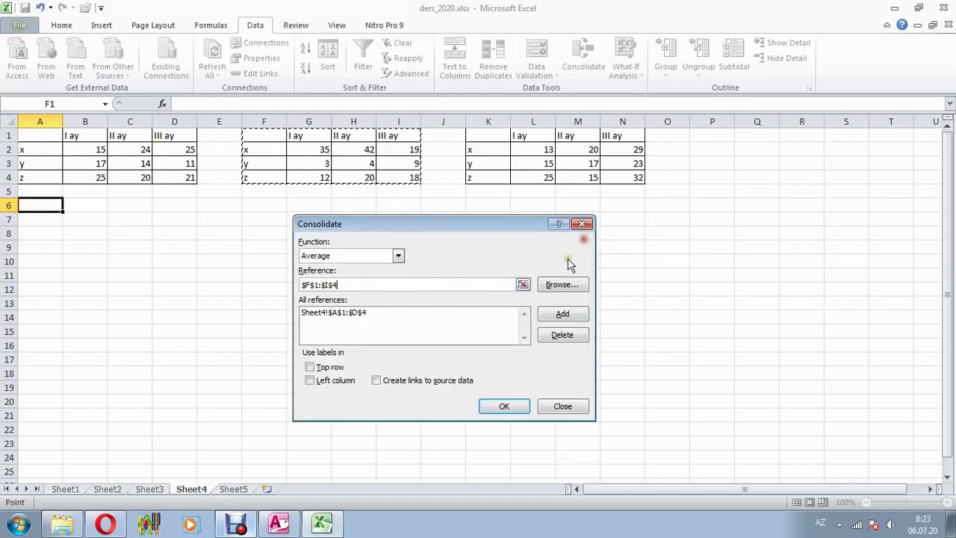
click(563, 314)
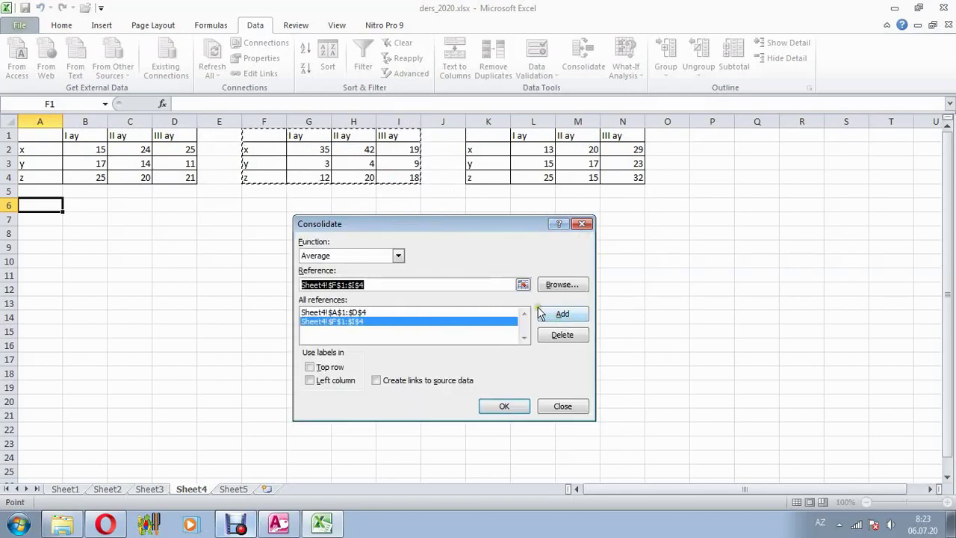
click(523, 286)
drag(489, 132, 620, 179)
click(586, 239)
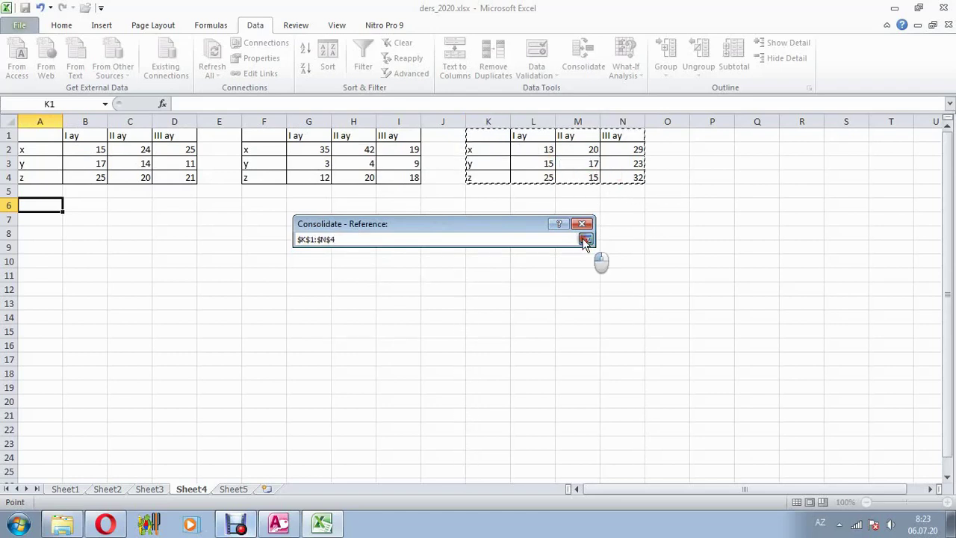
click(563, 314)
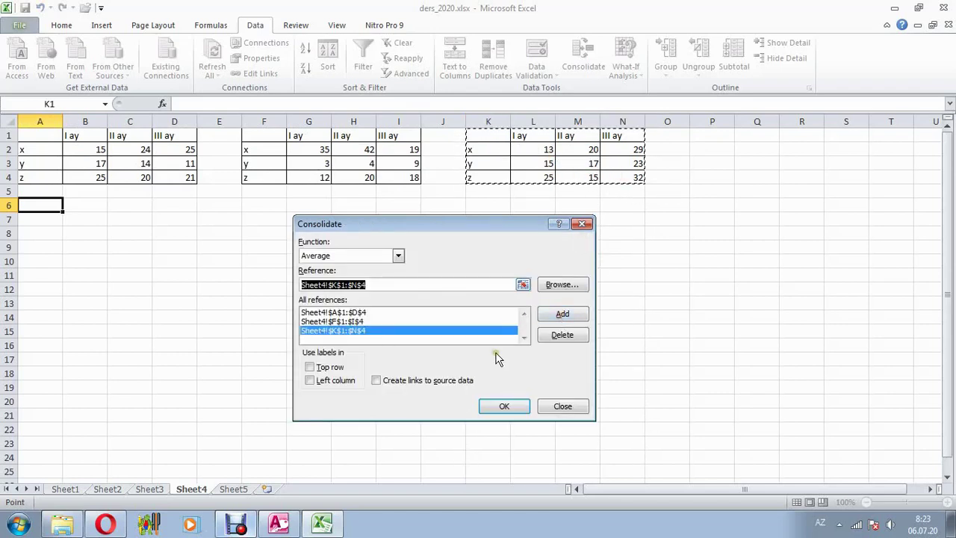
drag(479, 219, 491, 174)
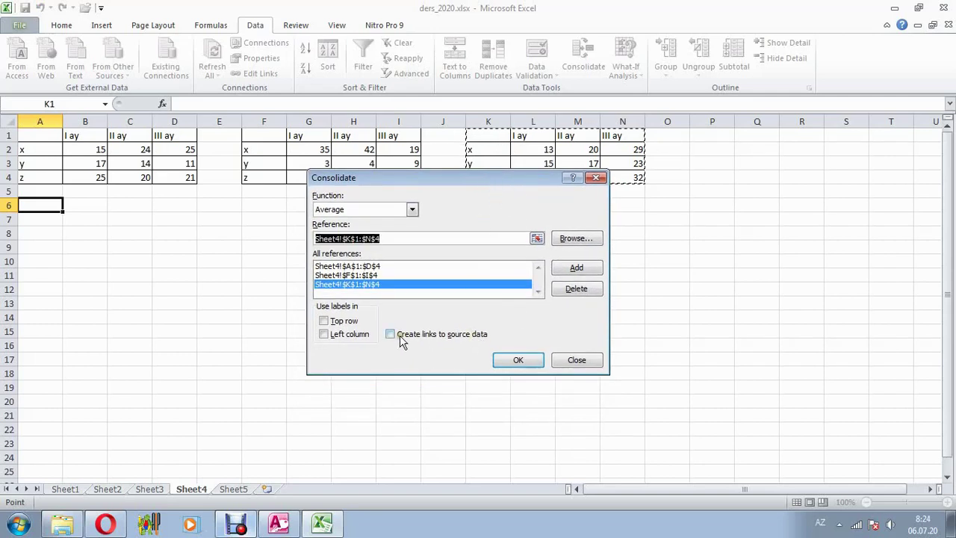
click(324, 321)
click(325, 334)
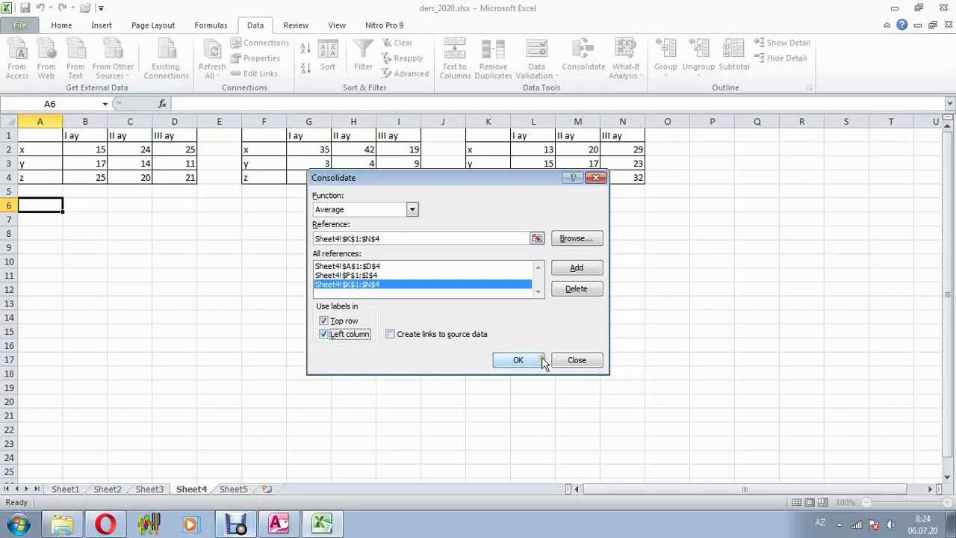
Step: Consolidate the averages into A6, review the x, y, z results, and return to Sheet3
click(507, 360)
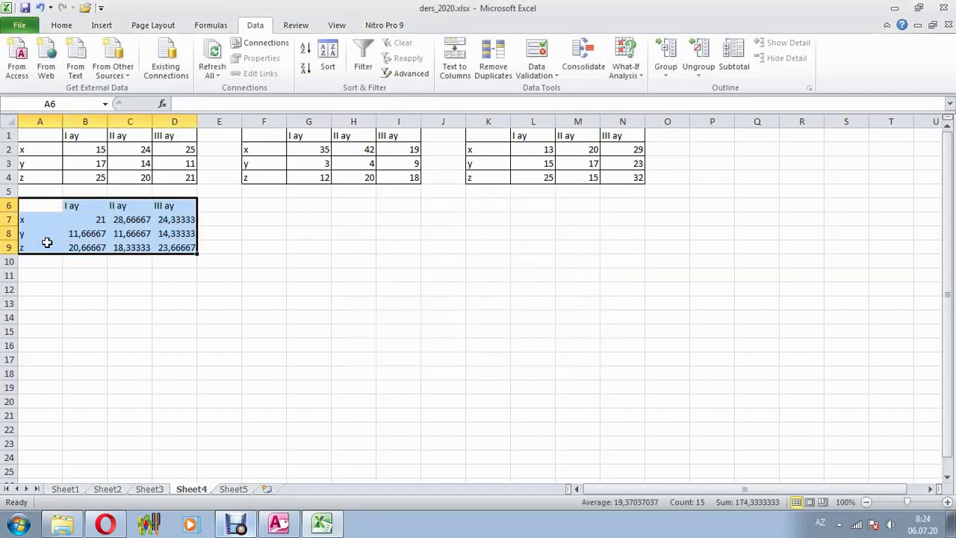
click(70, 247)
click(90, 219)
click(129, 220)
click(176, 220)
click(164, 232)
click(133, 233)
click(80, 234)
click(82, 247)
click(119, 247)
click(166, 248)
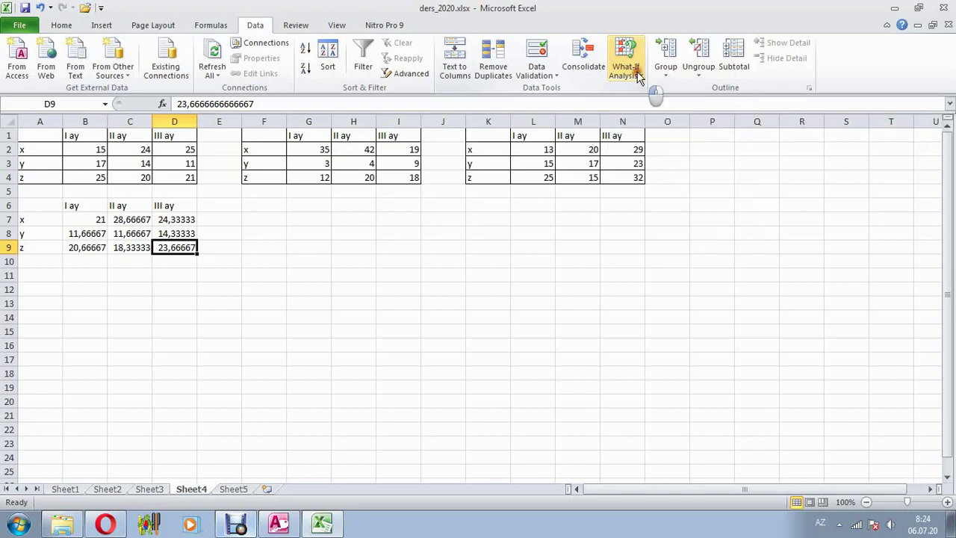
click(637, 76)
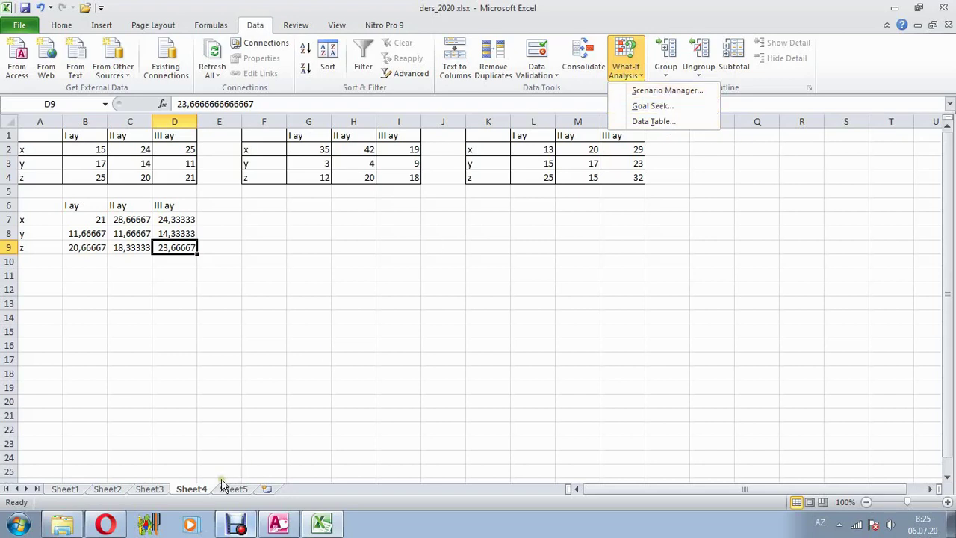
click(166, 491)
Step: Switch to Sheet2's price table and move through A2–D2 to the Güzəşt cell C2
click(163, 490)
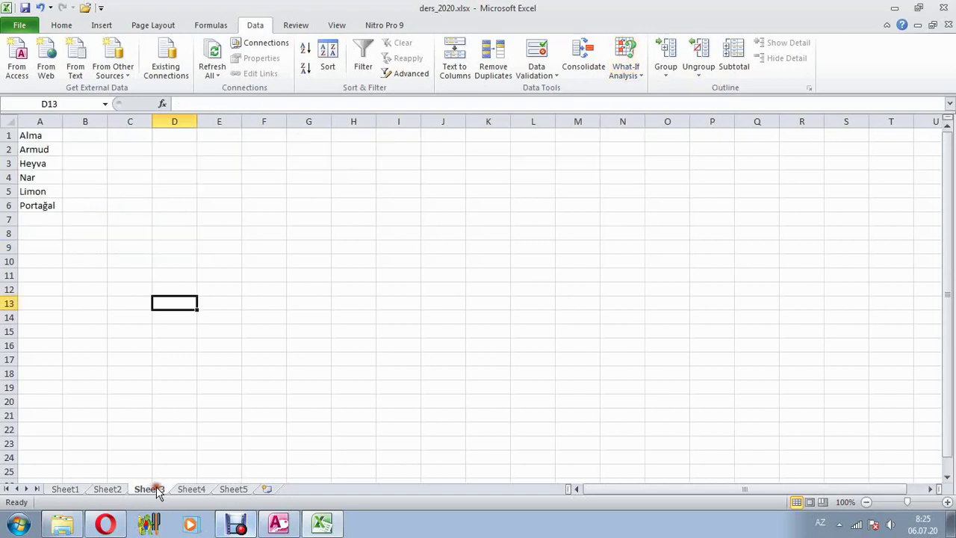
click(110, 490)
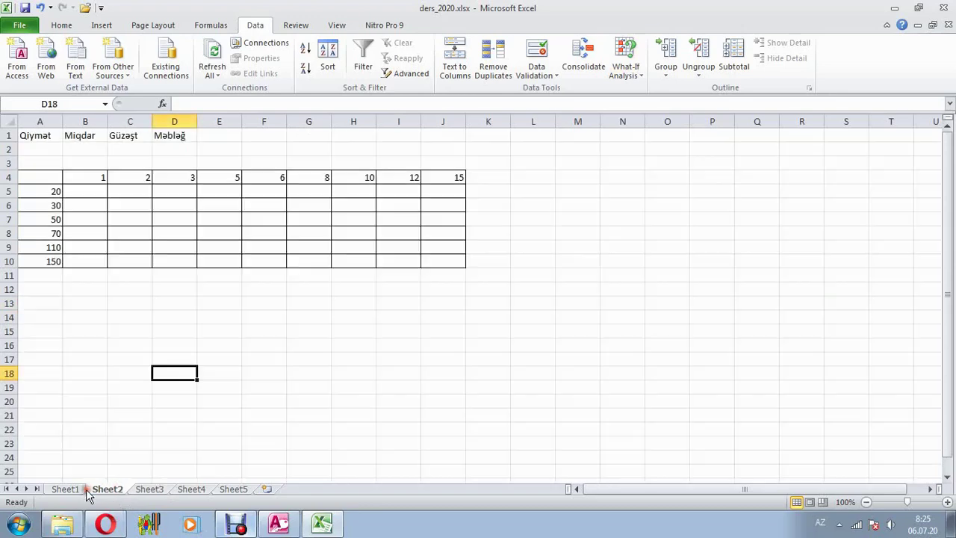
click(45, 149)
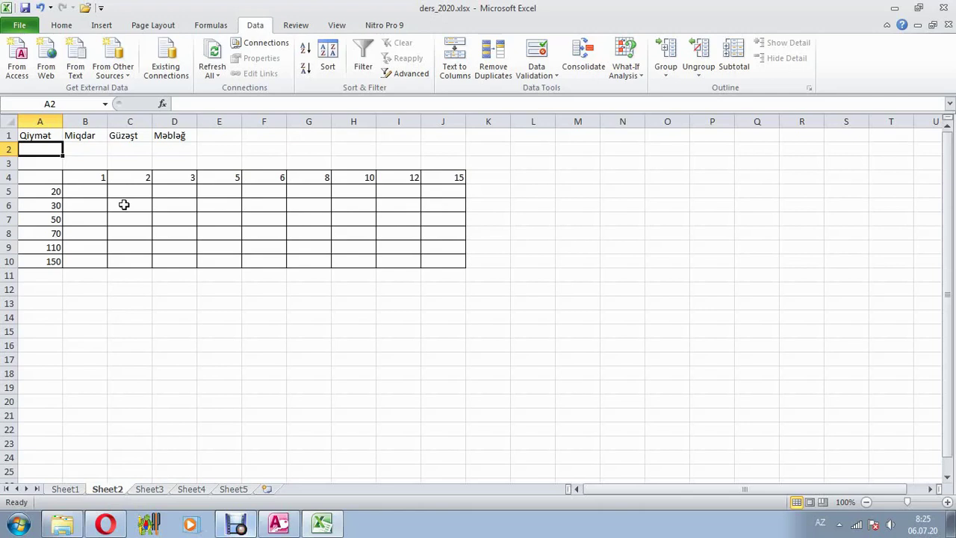
key(Right)
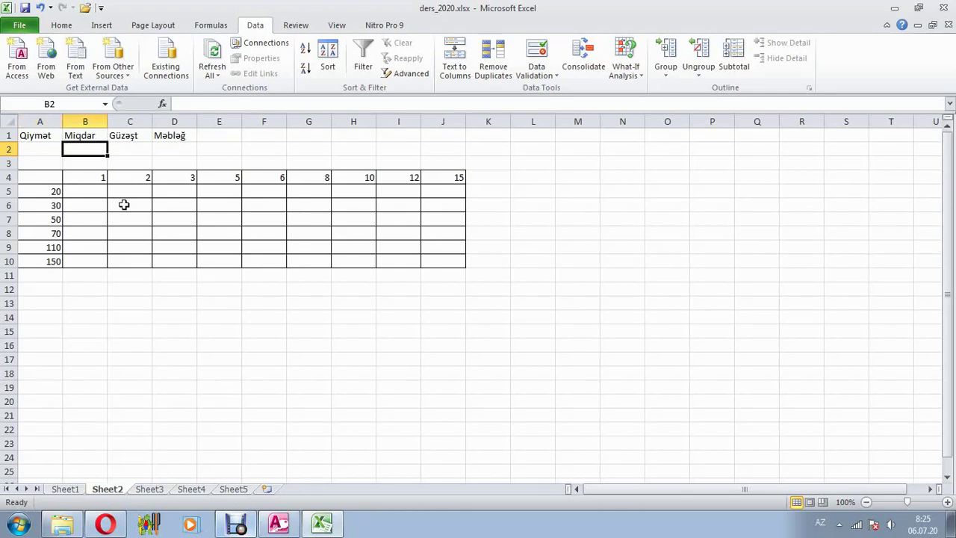
key(Right)
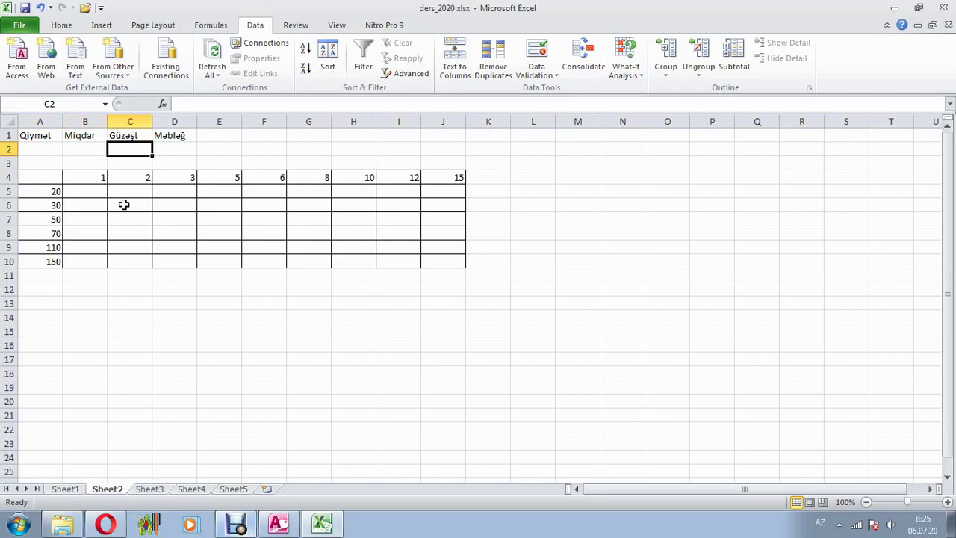
key(Right)
key(Left)
click(111, 30)
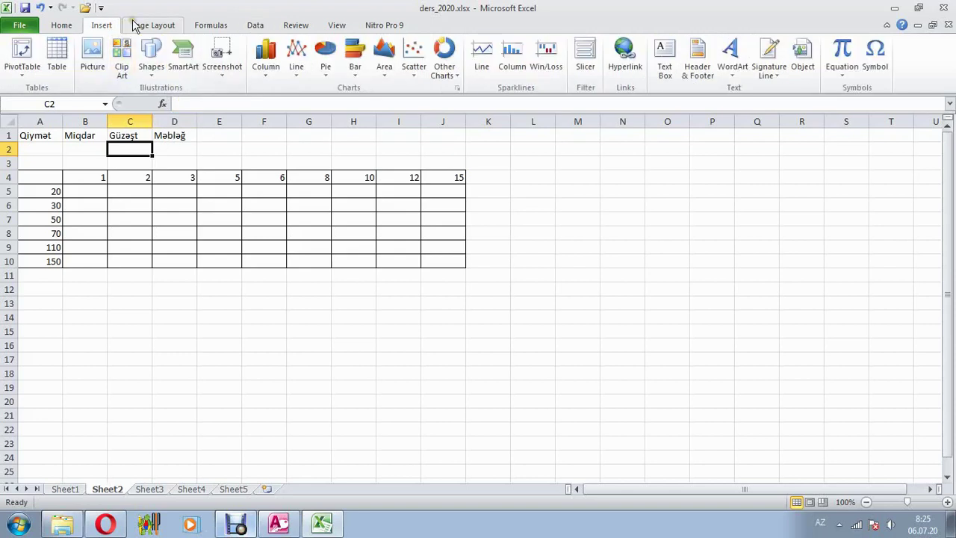
Step: In C2, start an IF function with condition B2>10 returning 0,2
click(213, 27)
click(164, 60)
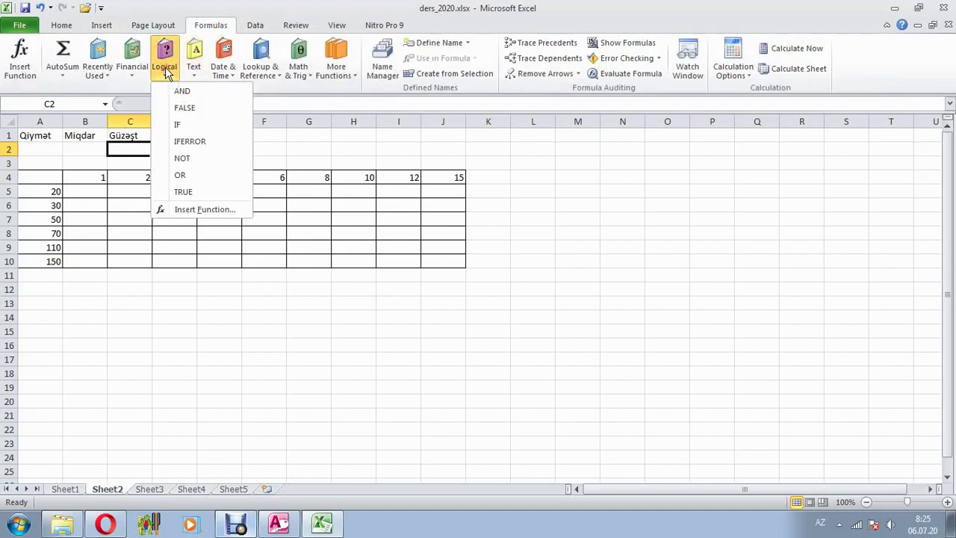
click(183, 122)
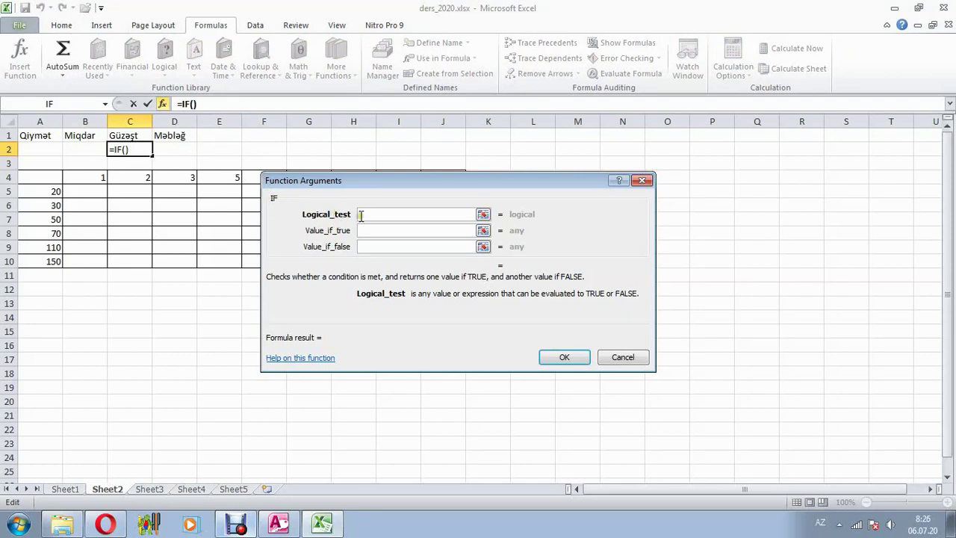
click(83, 147)
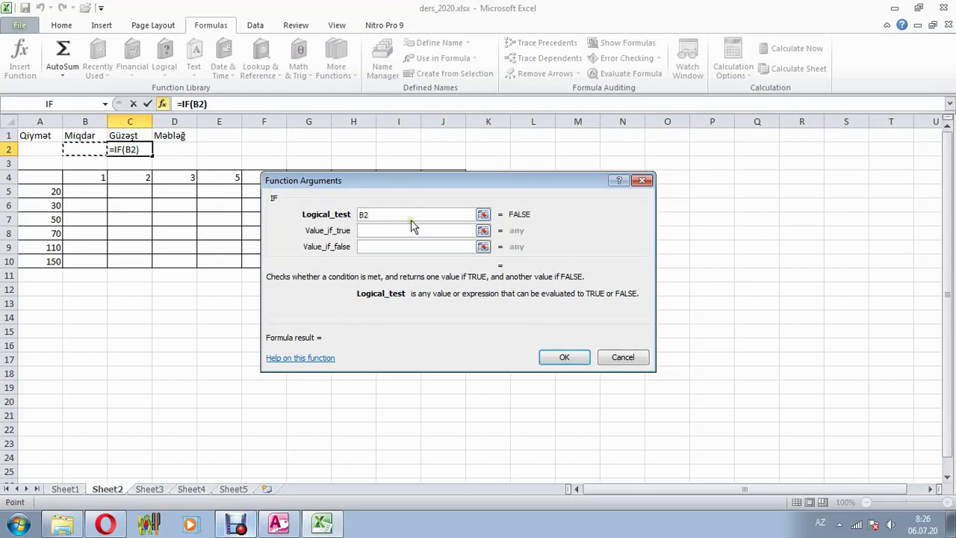
click(411, 220)
text(>)
text(10)
click(403, 231)
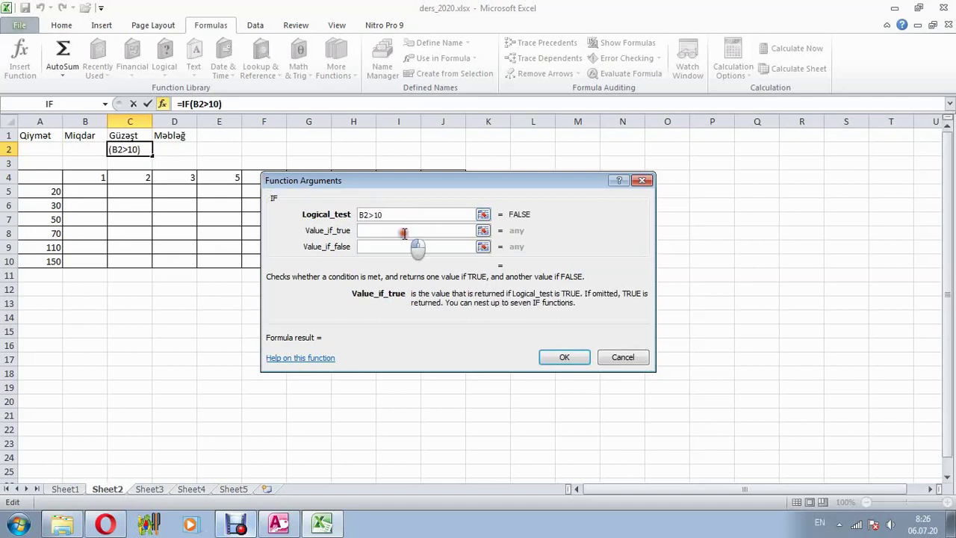
text(0,2)
click(385, 246)
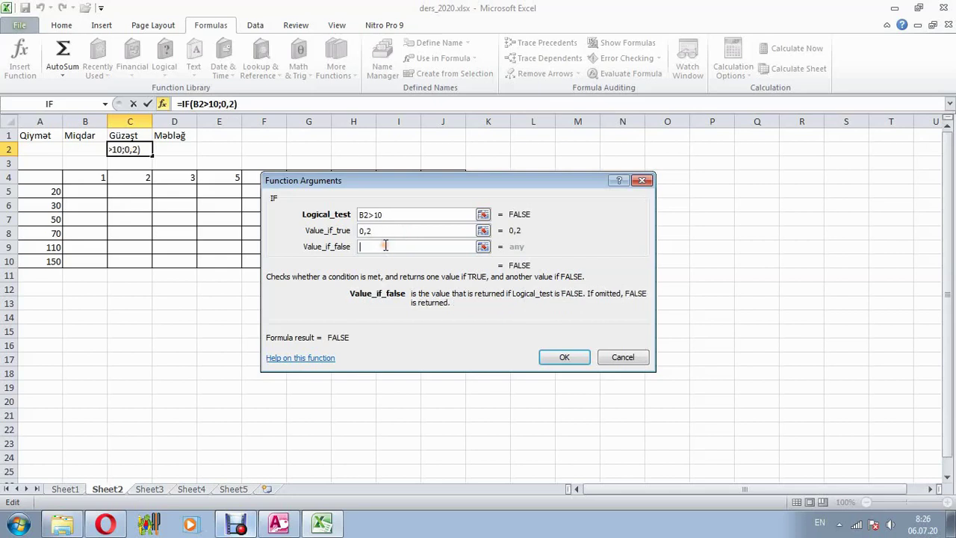
Step: Nest IF(B2>5;0,1;0) as the false value and confirm the formula
click(75, 108)
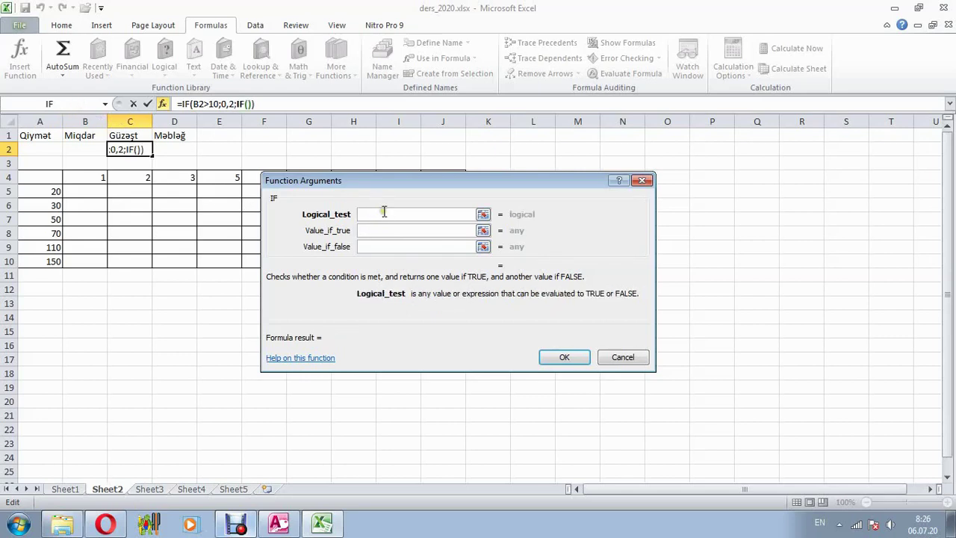
click(79, 150)
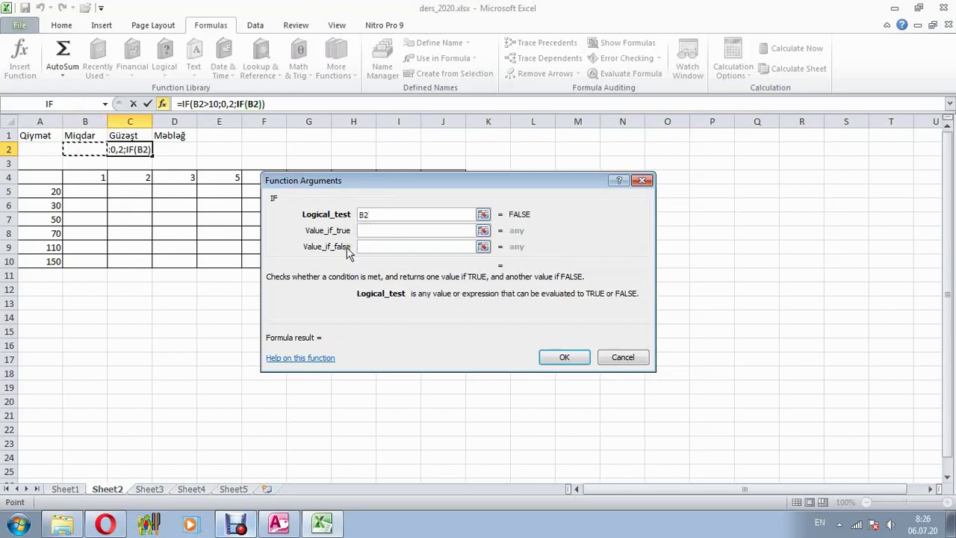
text(>5)
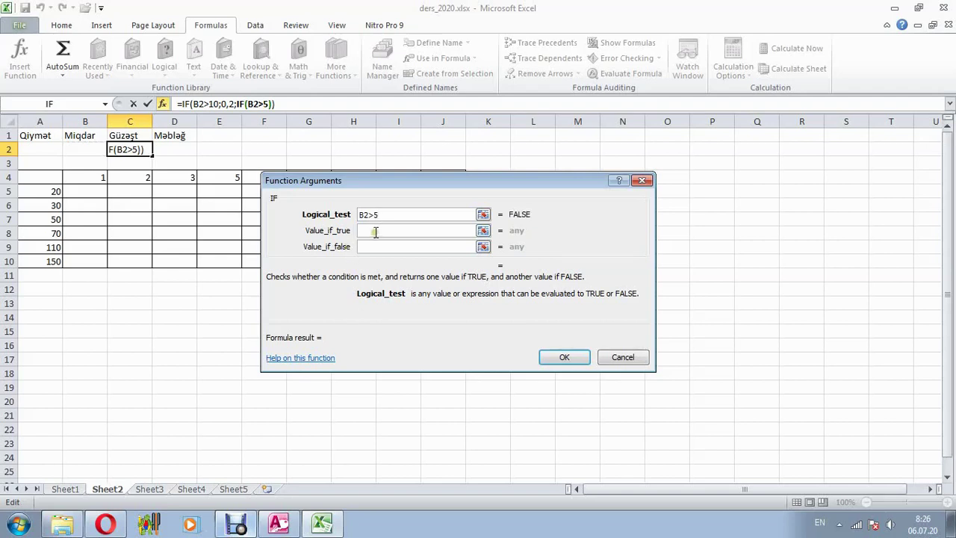
click(375, 231)
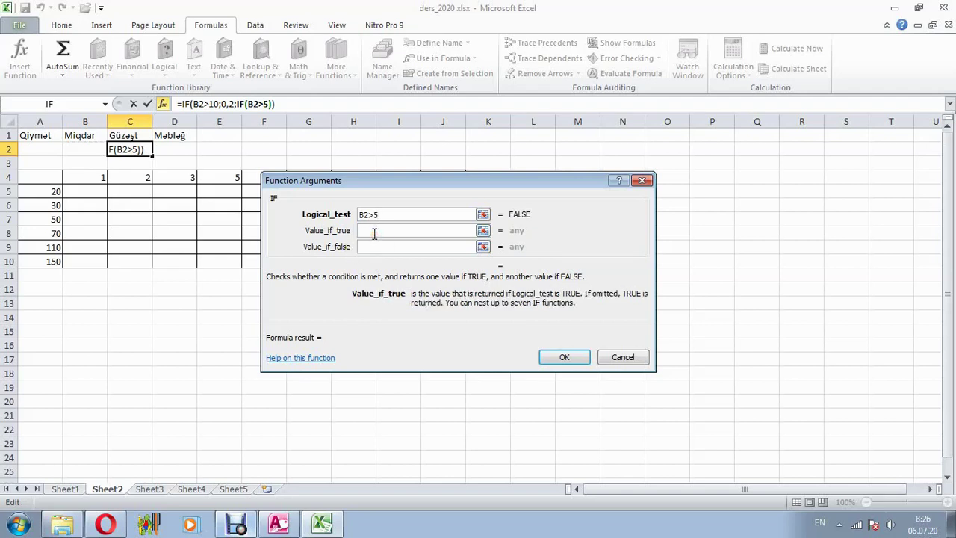
text(0,1)
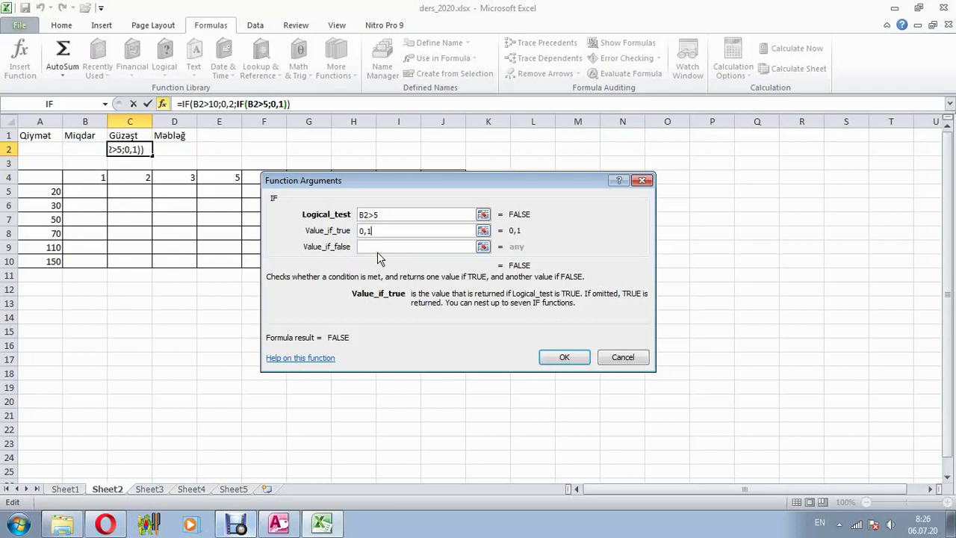
click(379, 247)
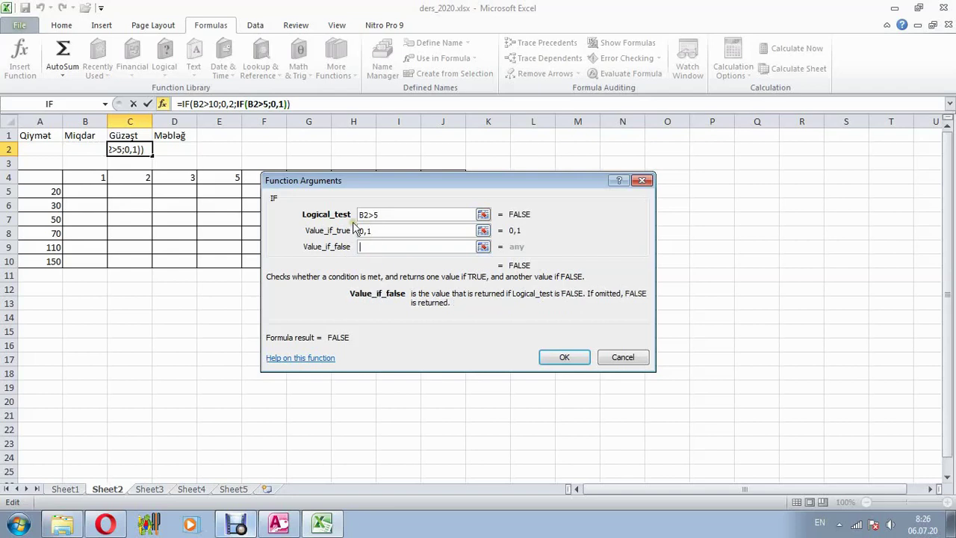
text(0)
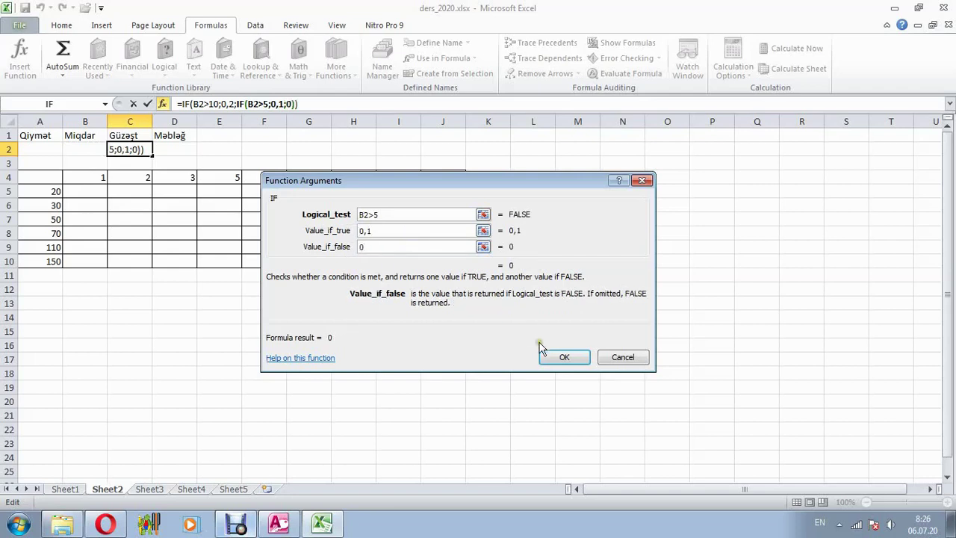
click(562, 359)
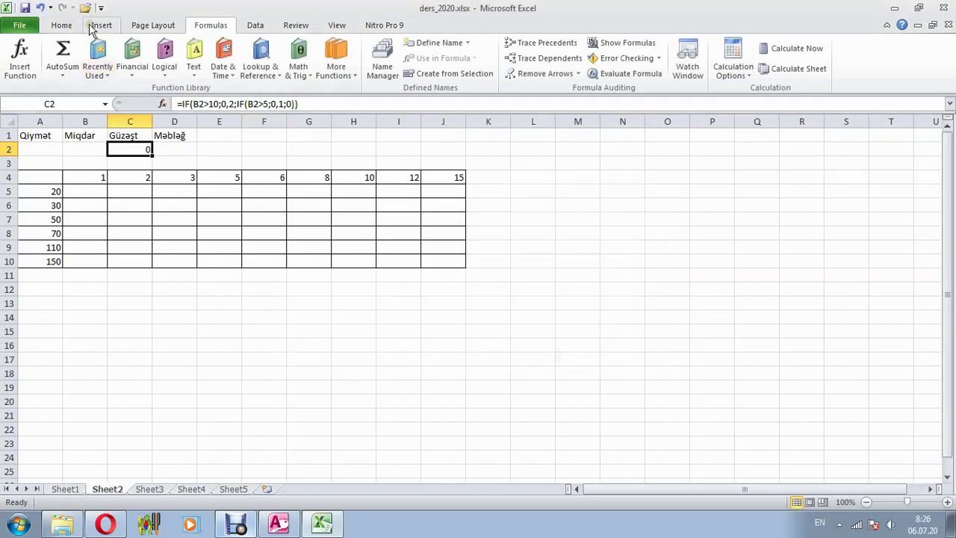
click(61, 25)
Step: Format the discount cell C2 as a percentage so it shows 0%
click(469, 68)
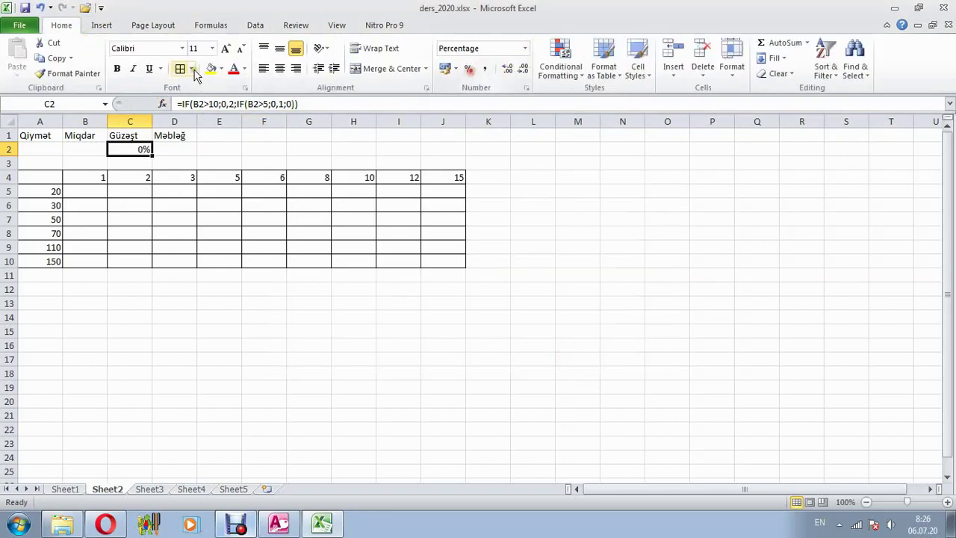
click(260, 25)
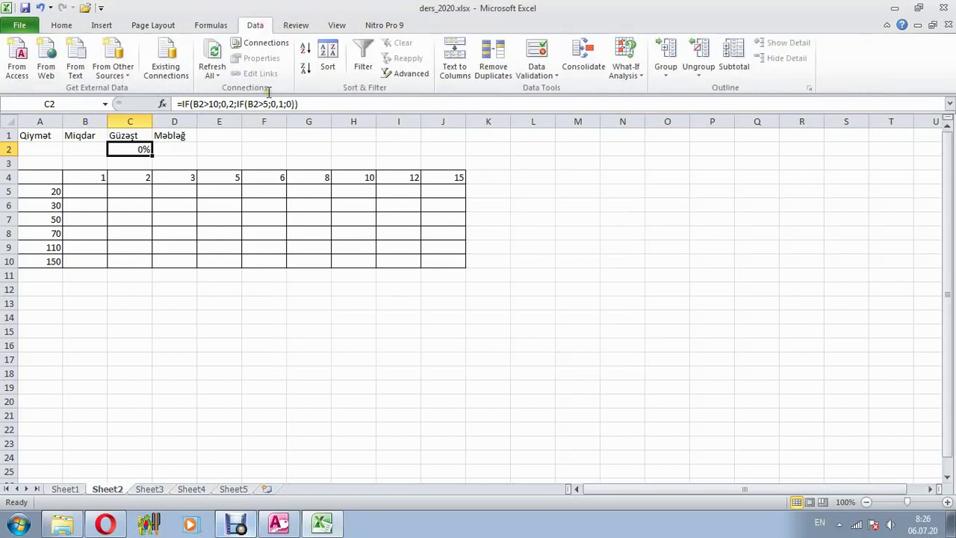
click(36, 152)
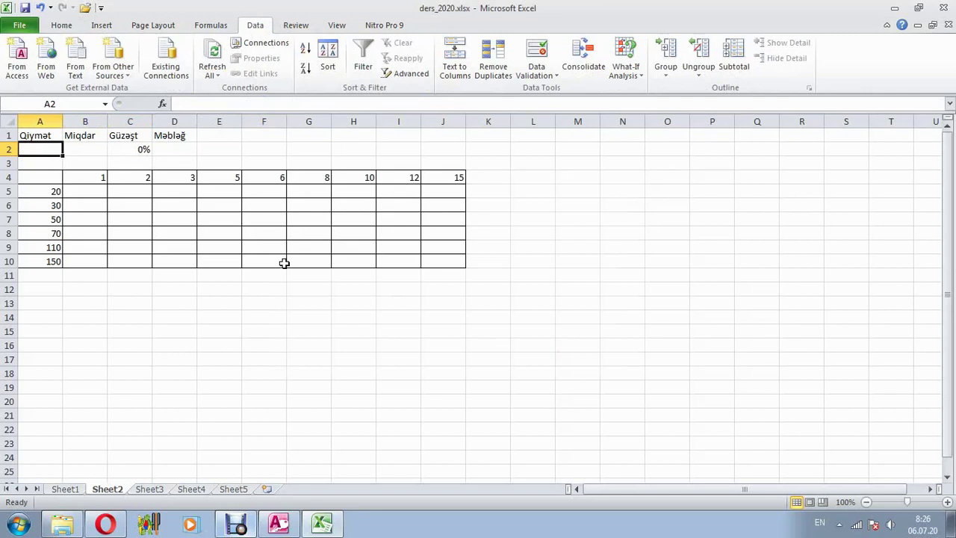
Step: Enter the amount formula =A2*B2*(1-C2) in D2, then select A2:B2
click(173, 151)
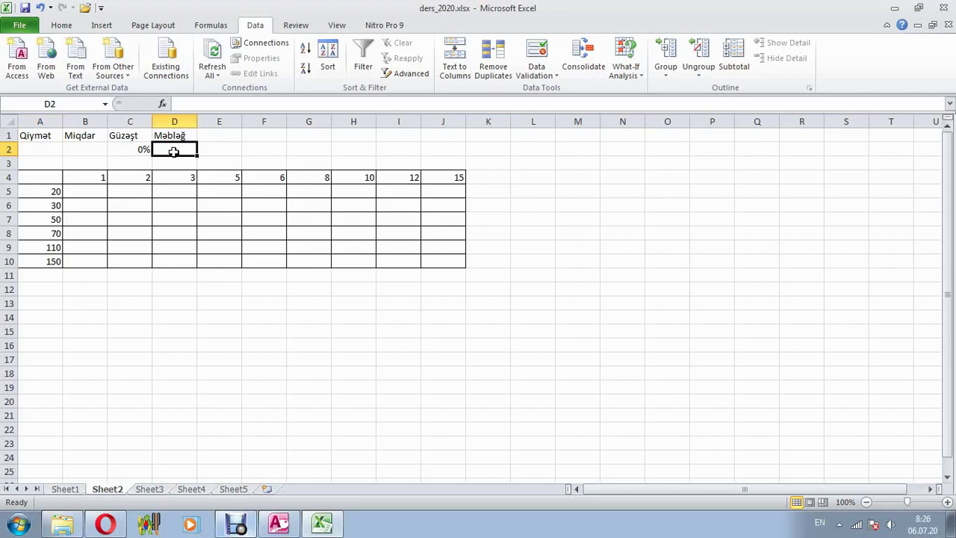
text(=)
click(41, 148)
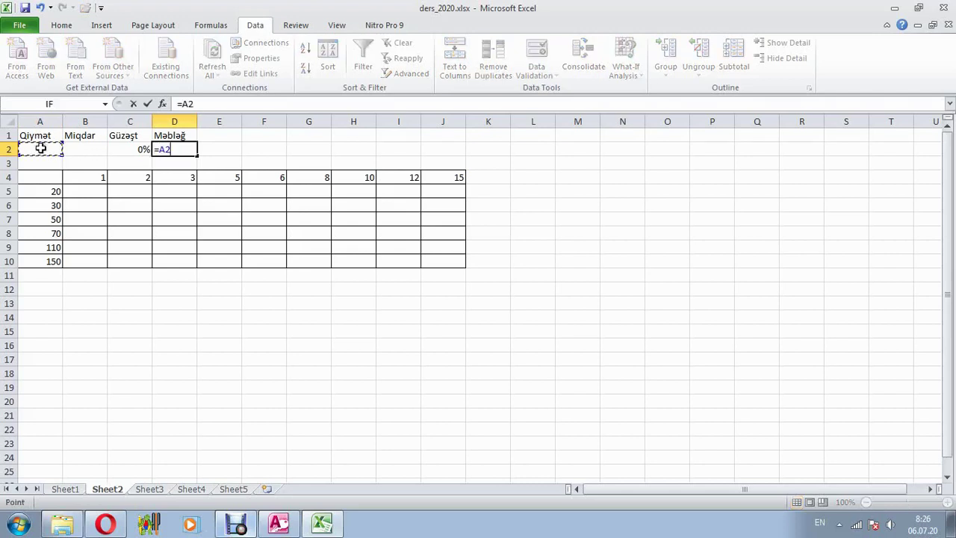
text(*)
click(83, 149)
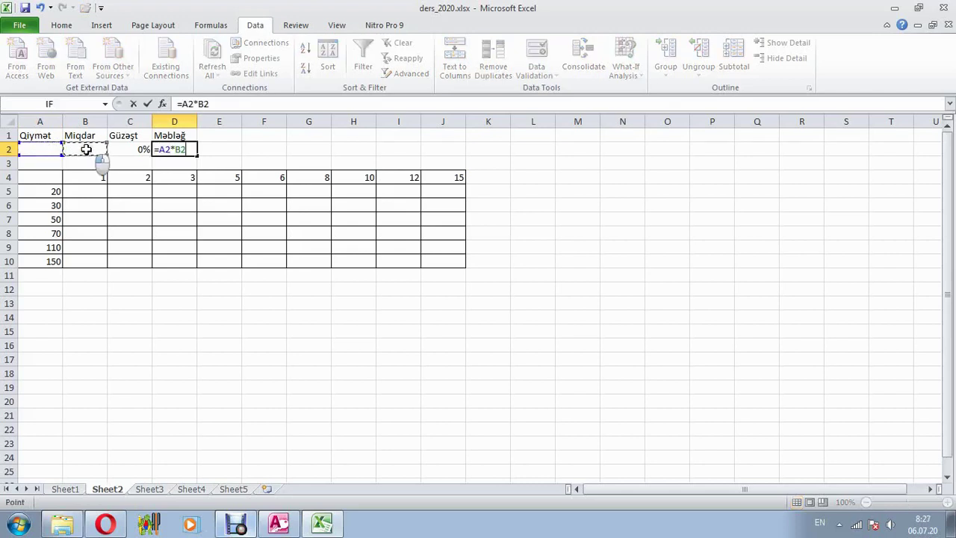
text(*(1-)
click(126, 148)
text())
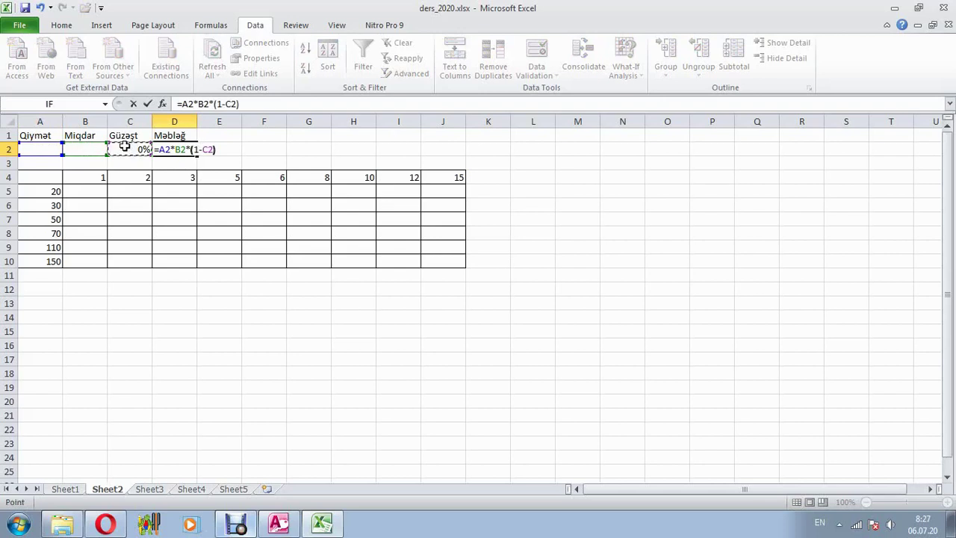
key(Return)
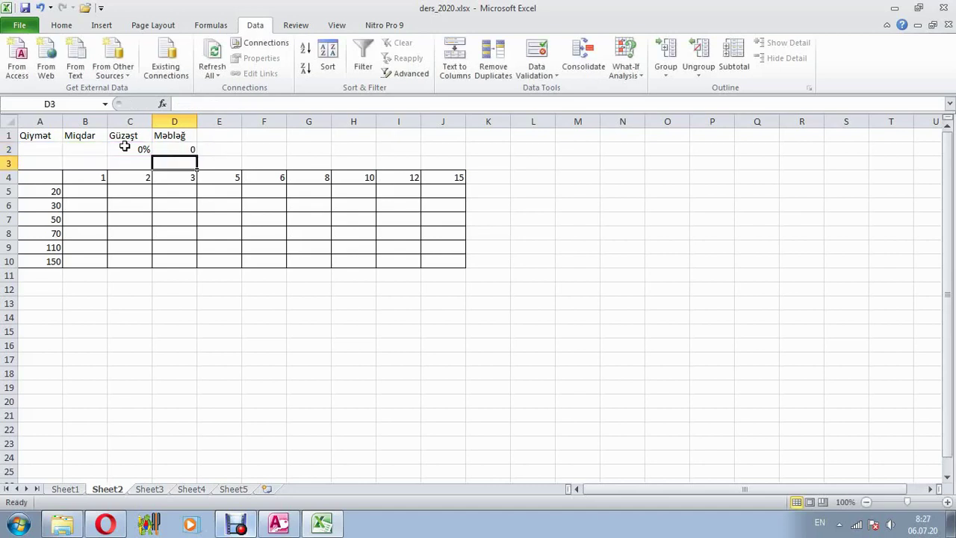
drag(34, 150, 79, 154)
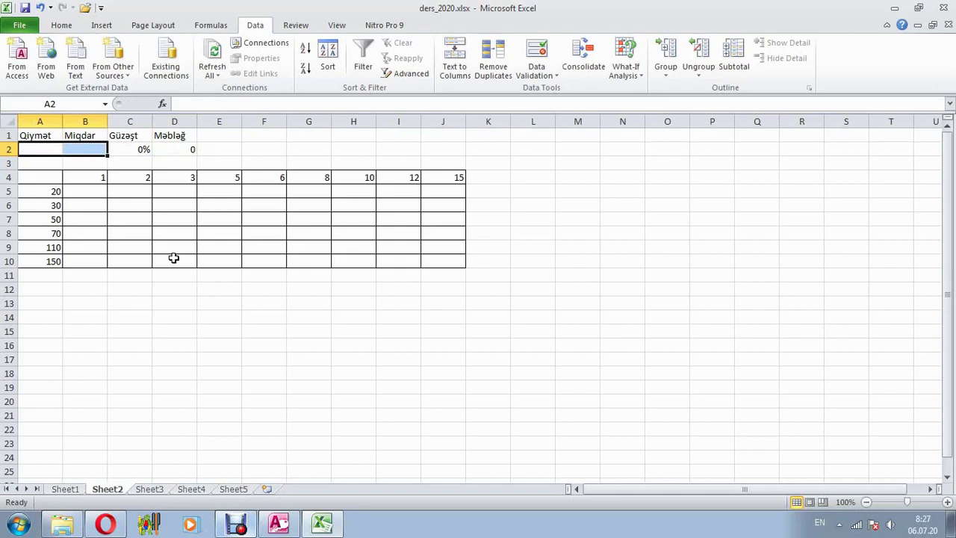
Step: Delete the uc, iki and bir scenarios and begin adding a new scenario for A2:B2
click(628, 71)
click(641, 90)
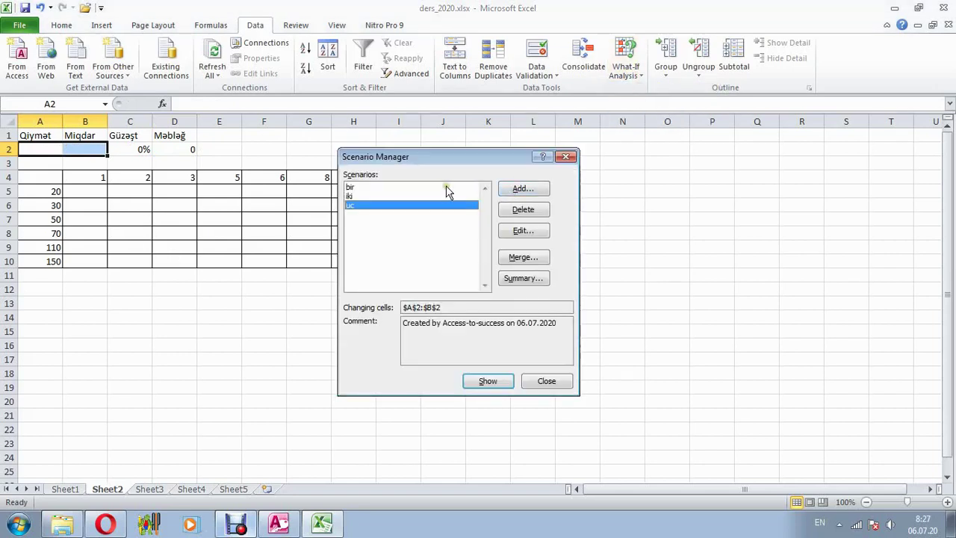
click(524, 211)
click(525, 211)
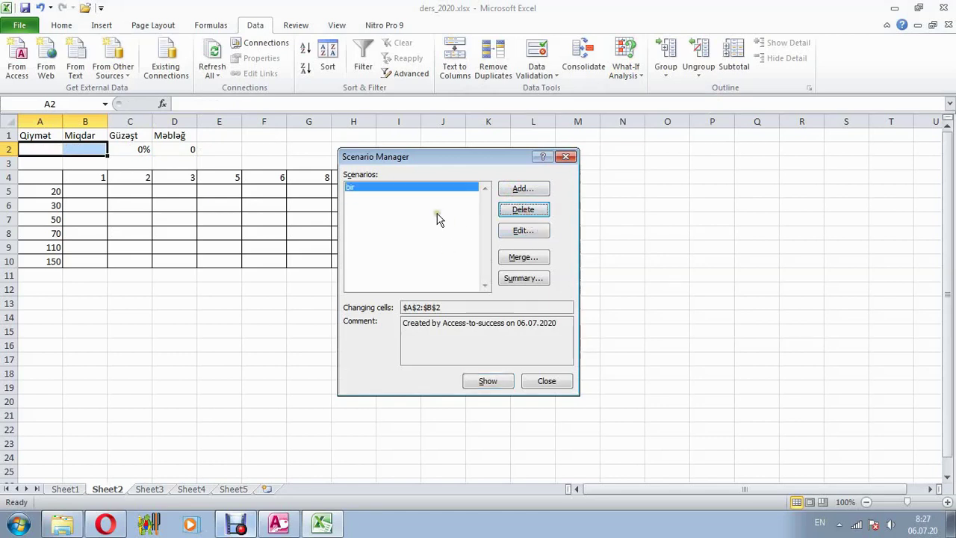
click(373, 195)
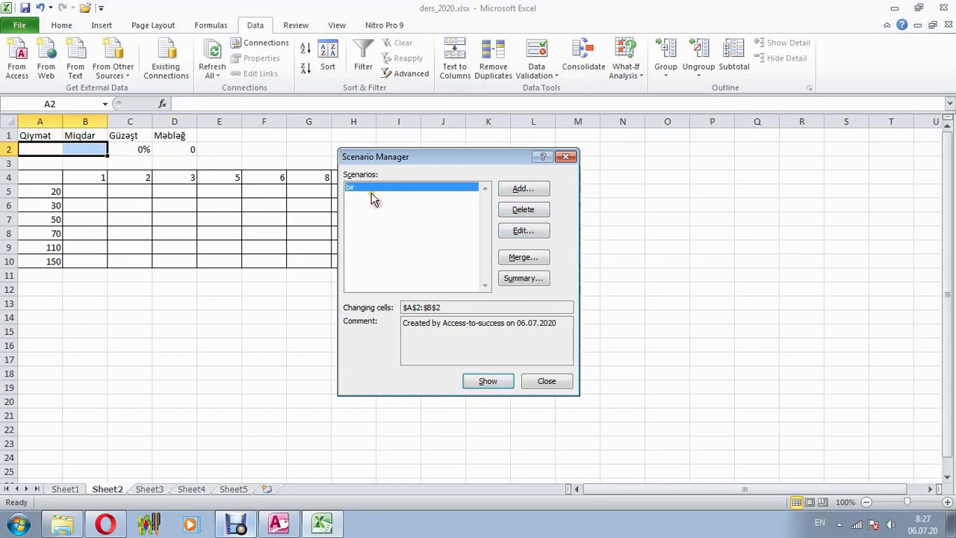
click(526, 211)
click(527, 191)
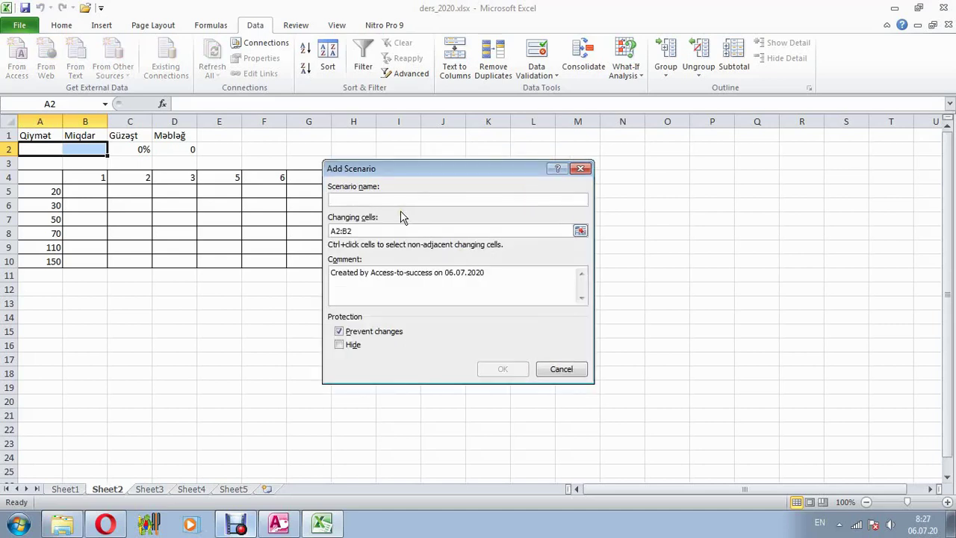
Step: Add scenario birinci with A2 24 and B2 3, then scenario ikinci with its values
text(birinci)
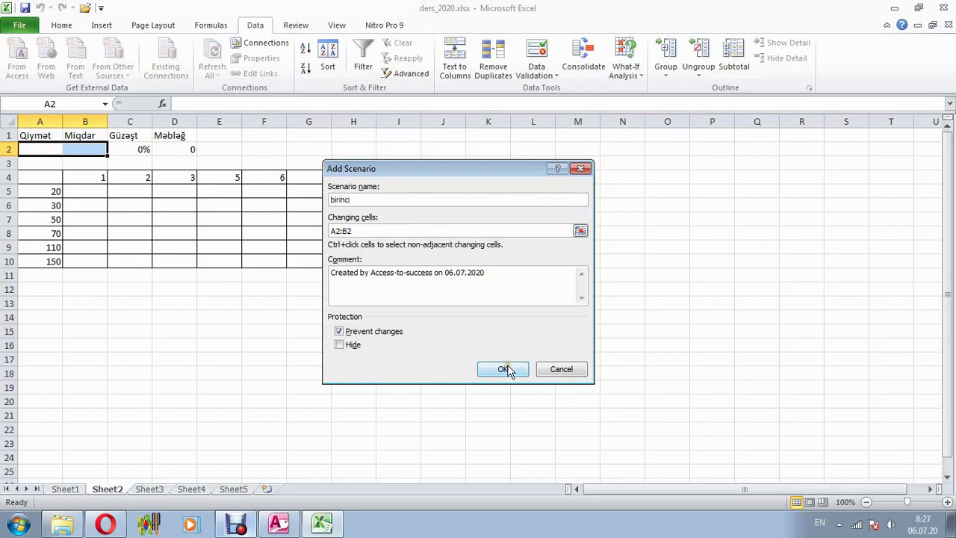
click(503, 366)
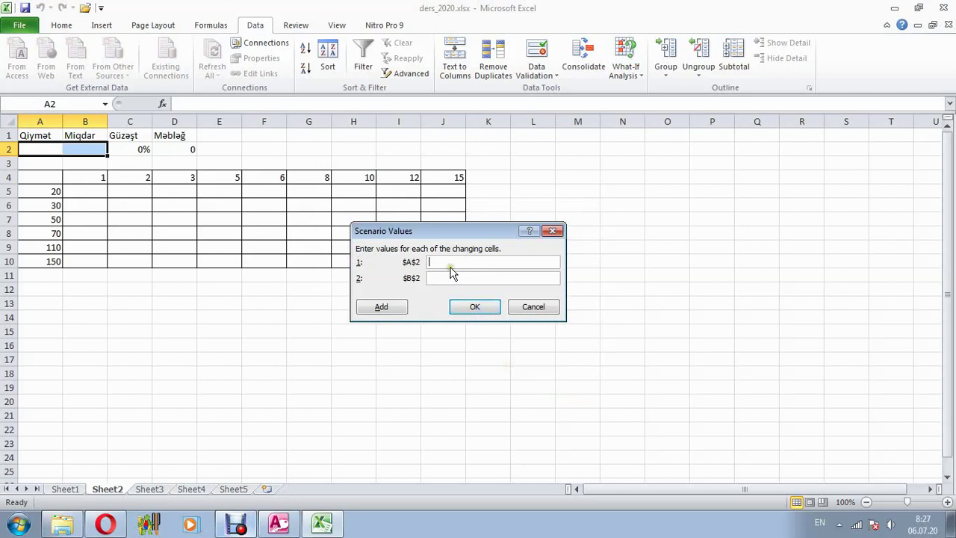
text(24)
click(464, 278)
click(391, 308)
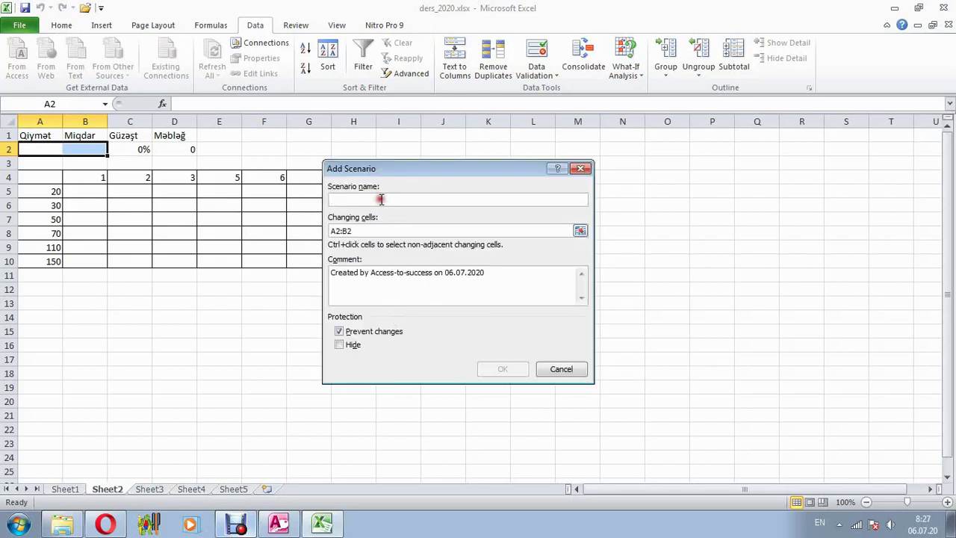
text(ikinci)
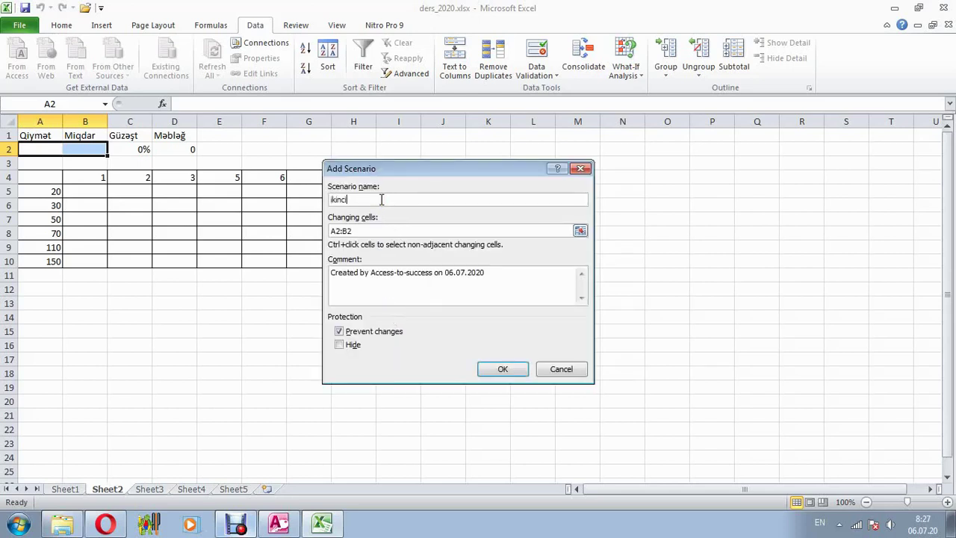
click(509, 370)
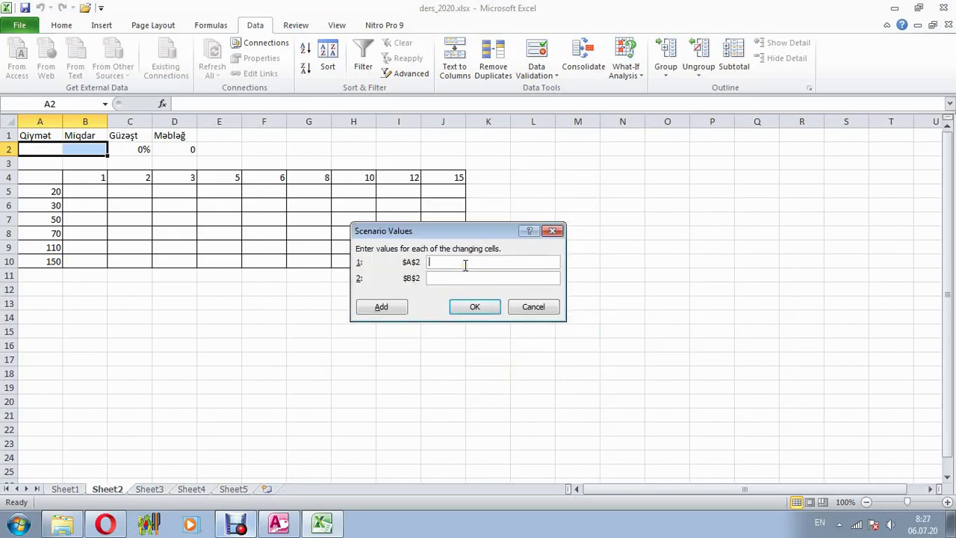
text(18)
text(4)
click(404, 306)
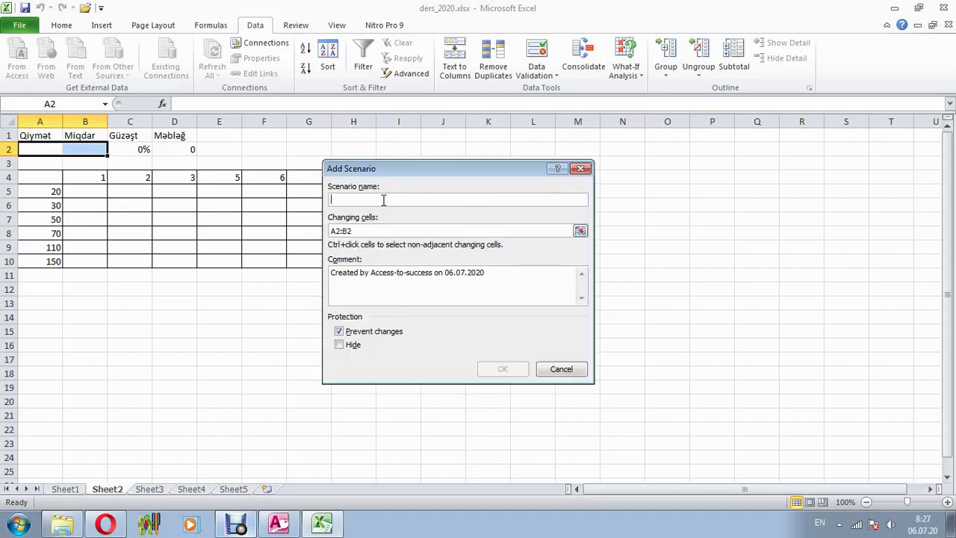
Step: Add scenario ucuncu with A2 30 and B2 12
text(ucuncu)
key(Tab)
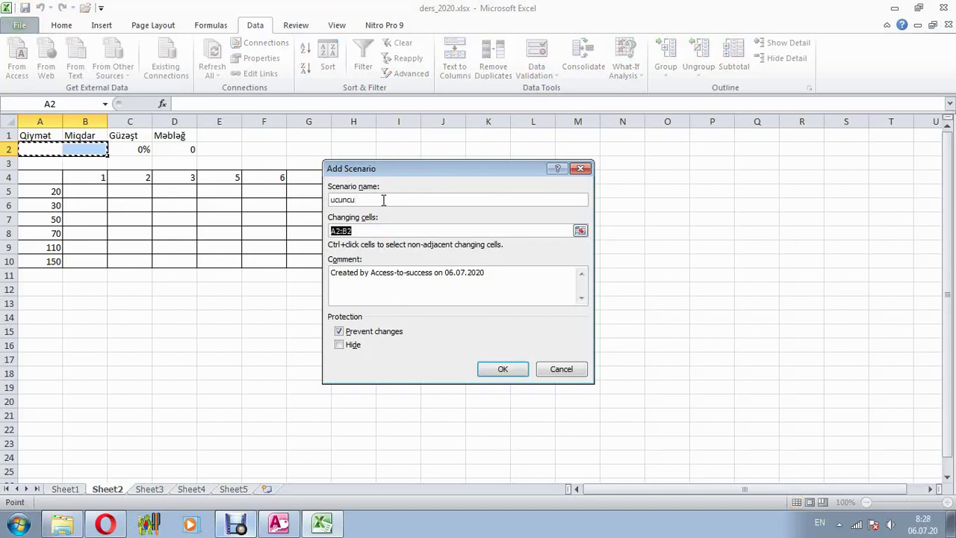
click(500, 369)
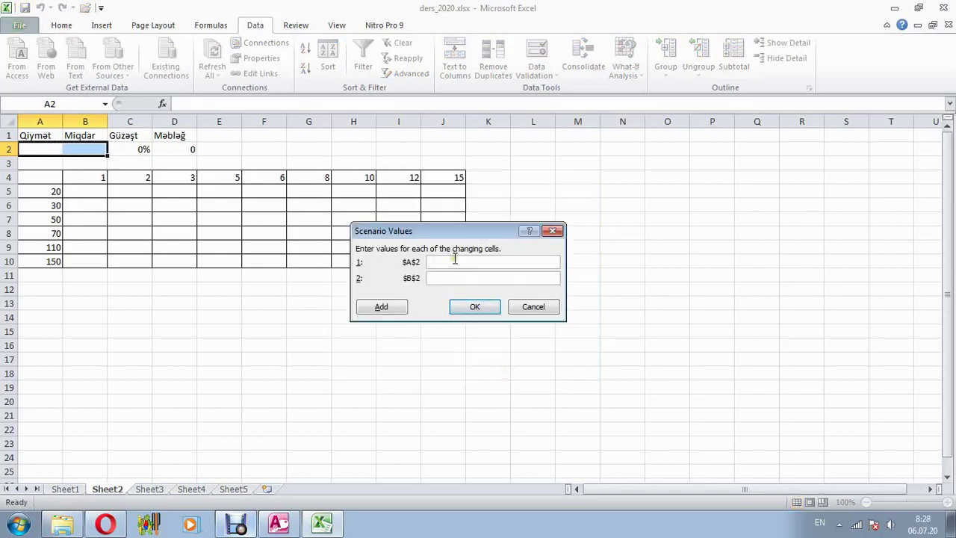
text(30)
key(Tab)
text(12)
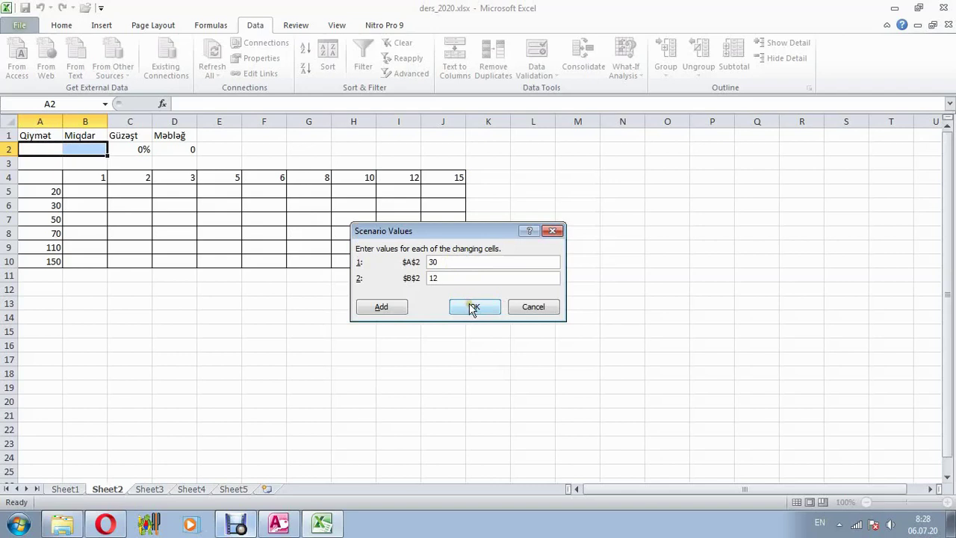
click(476, 307)
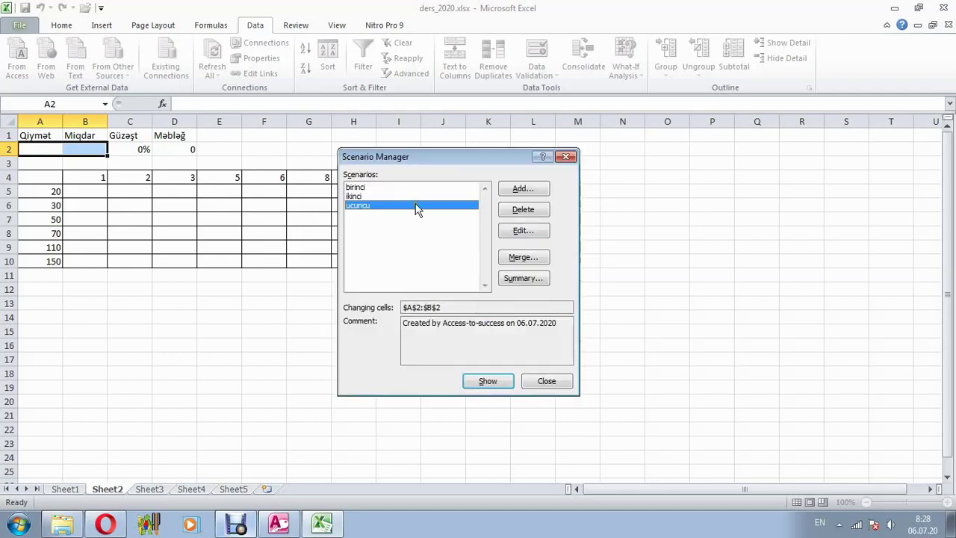
Step: Show the birinci scenario so A2:B2 read 24 and 3 and D2 shows 72
click(372, 187)
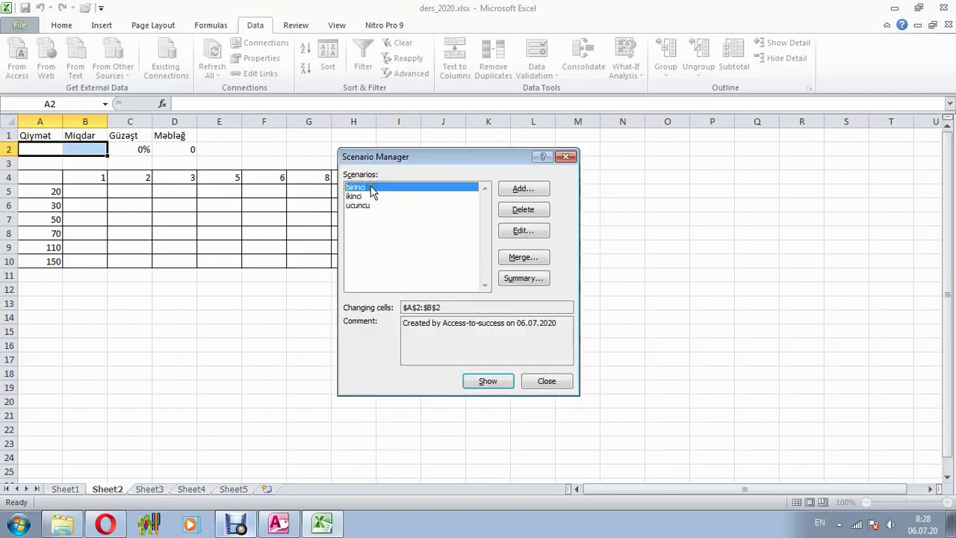
drag(434, 166, 443, 153)
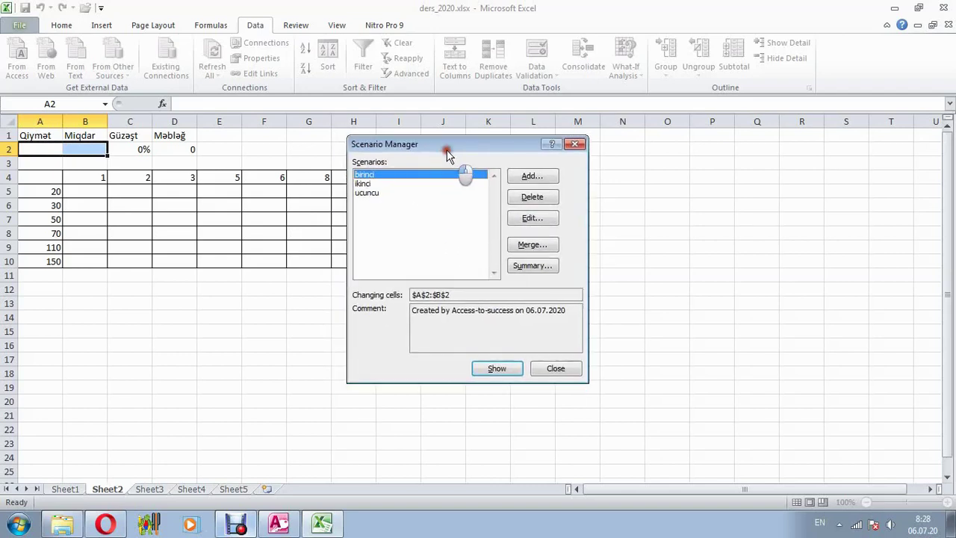
click(501, 369)
Step: Show ikinci, then apply ucuncu (A2 30, B2 12, D2 288) and close Scenario Manager
click(367, 184)
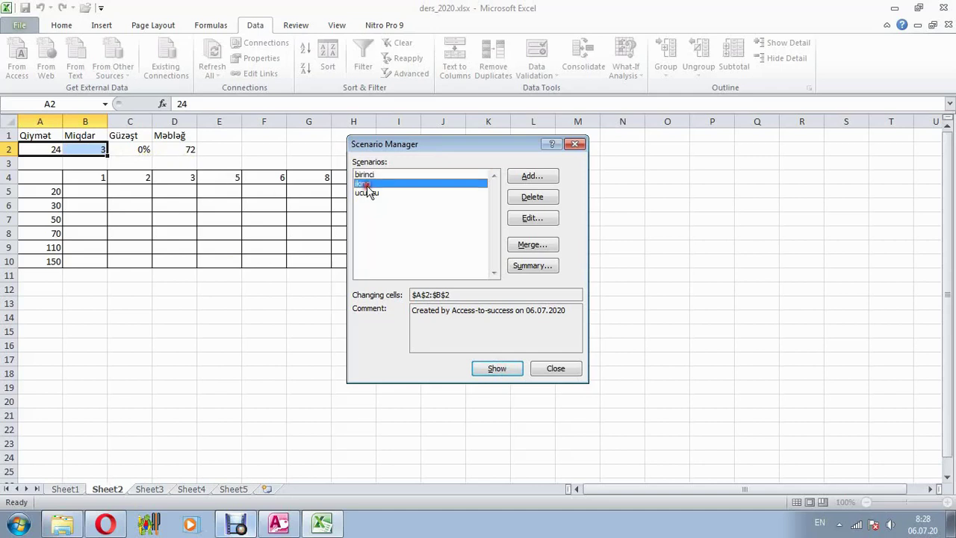
click(497, 368)
click(366, 192)
click(494, 367)
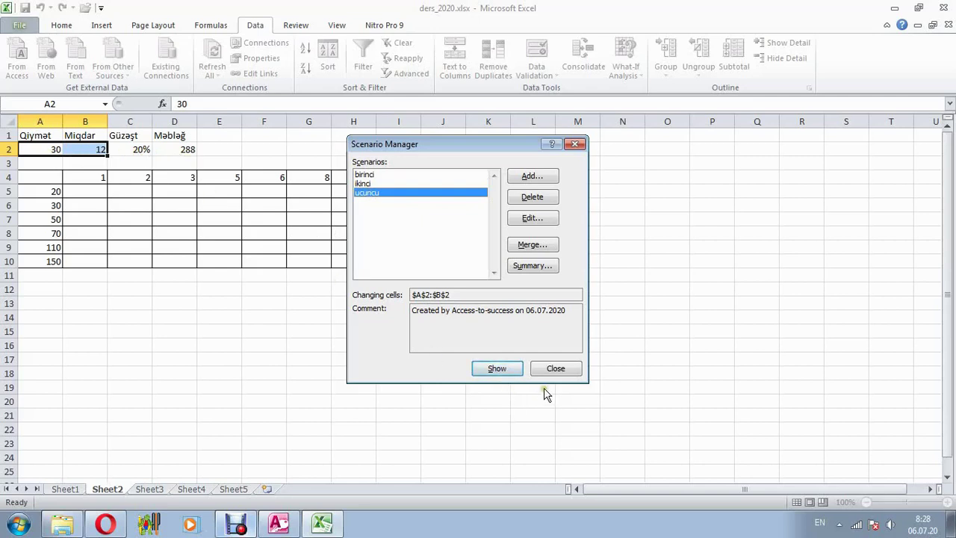
click(557, 369)
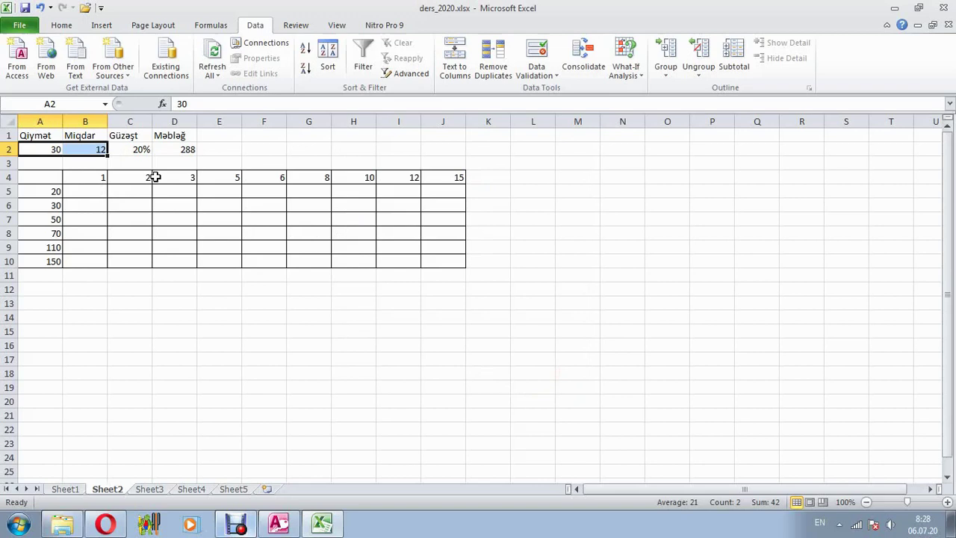
Step: Enter =D2 in corner cell A4 so it shows 288, and select the table A4:J10
click(200, 159)
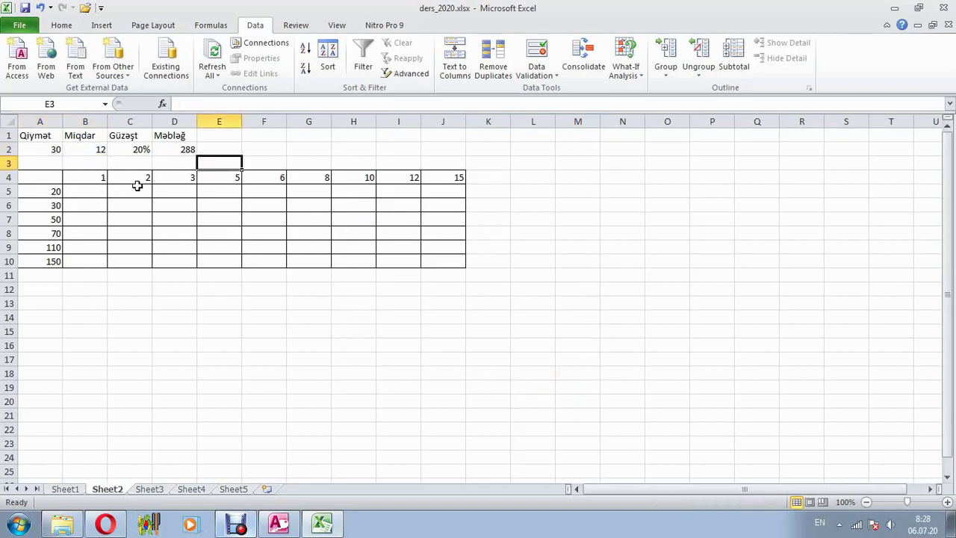
click(54, 191)
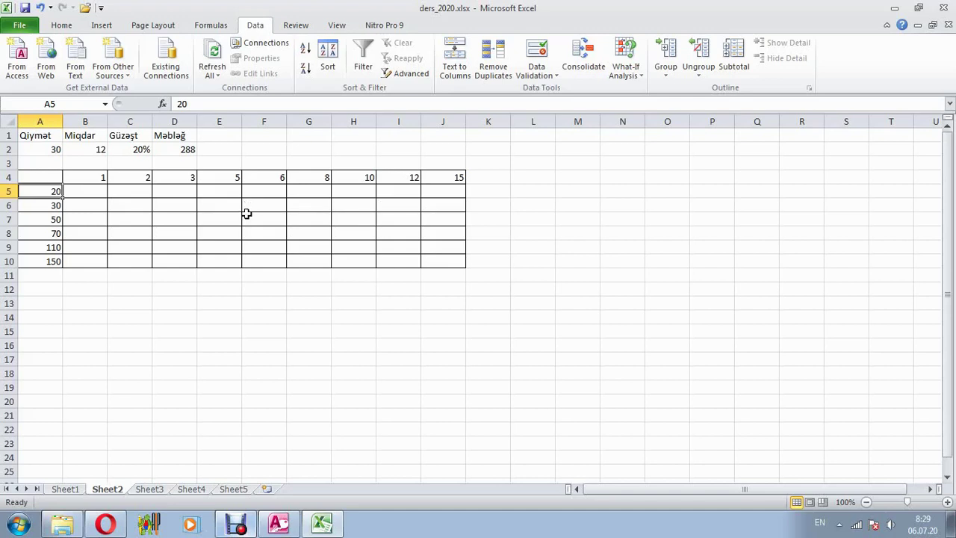
click(47, 181)
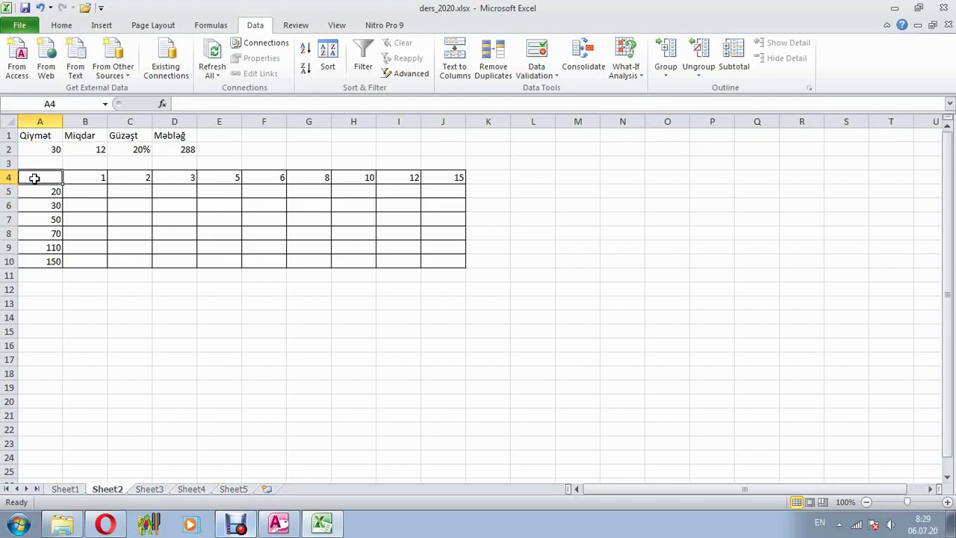
text(=)
click(174, 149)
key(Return)
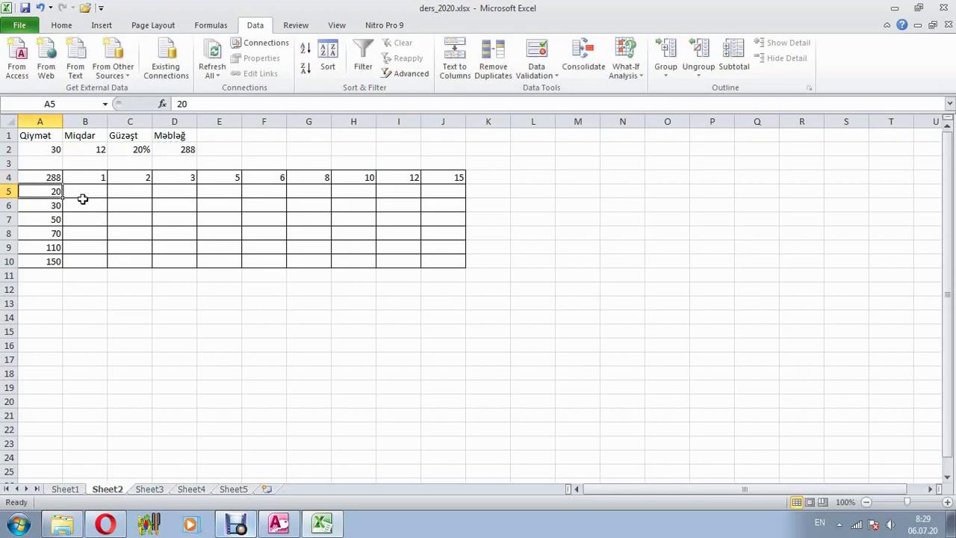
drag(51, 181, 436, 256)
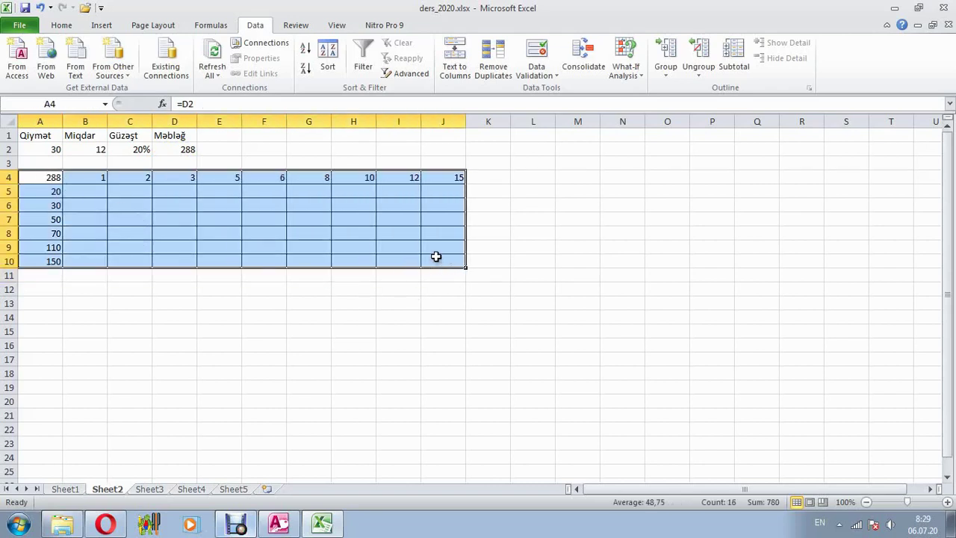
click(625, 75)
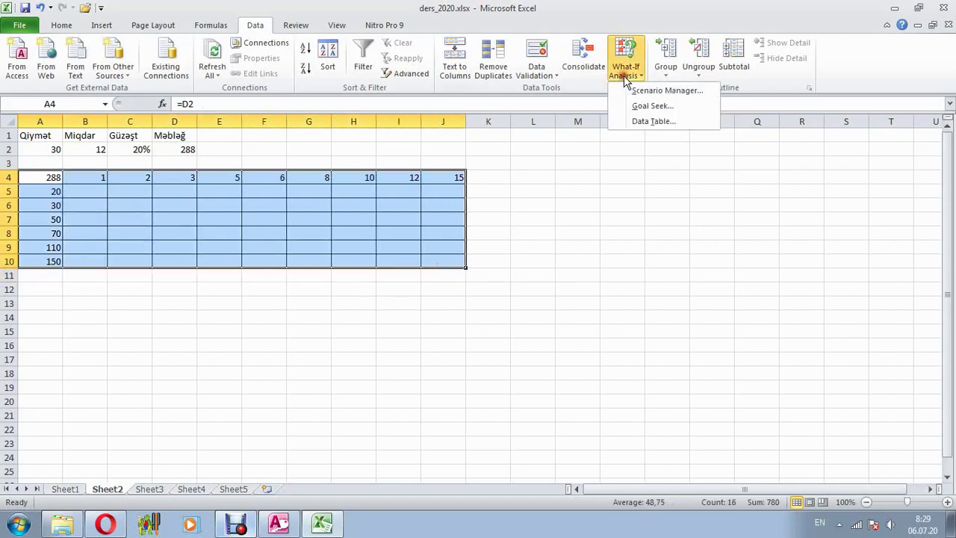
click(654, 121)
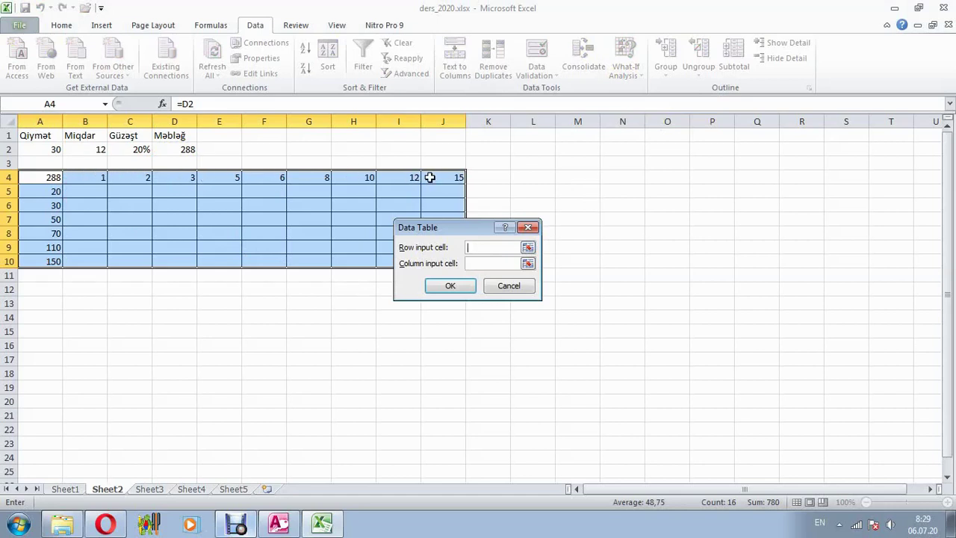
click(529, 247)
click(105, 149)
click(531, 244)
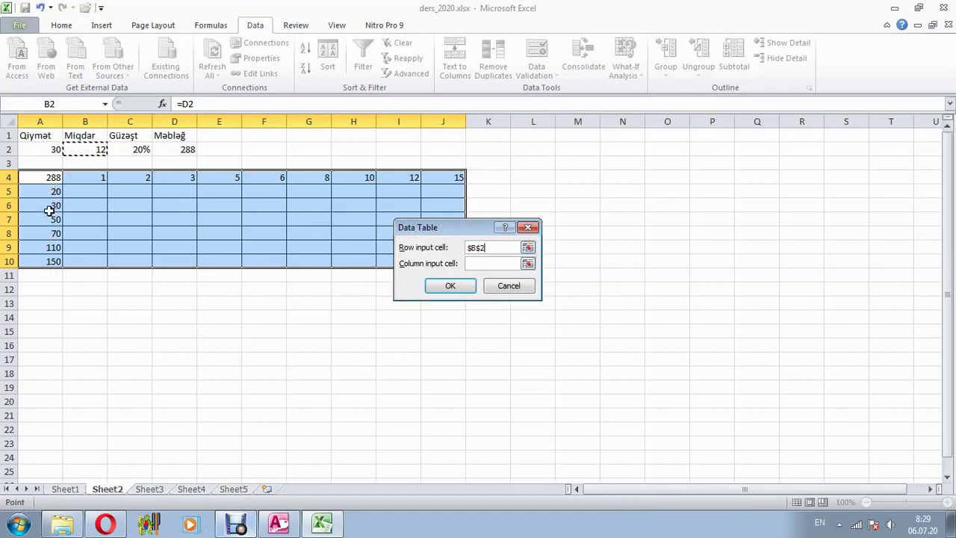
click(528, 263)
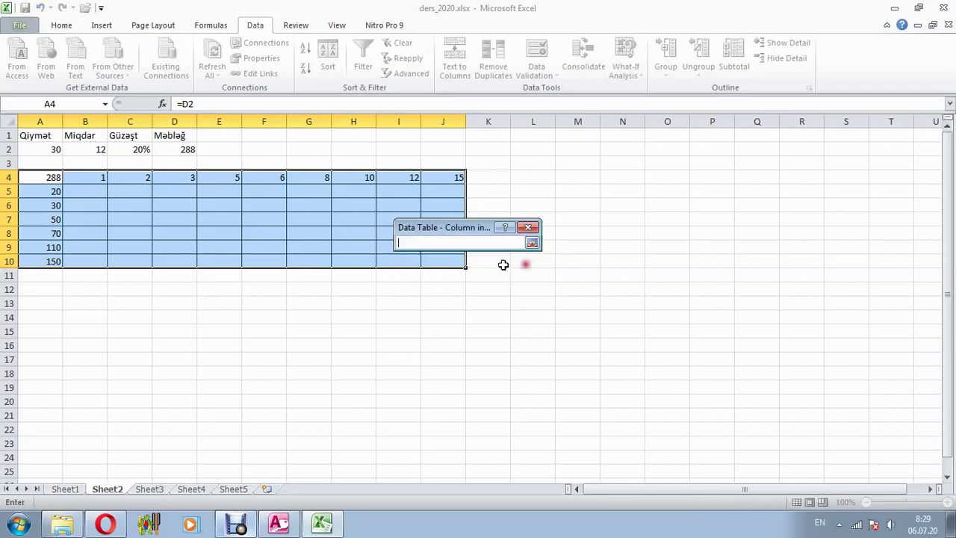
click(54, 149)
click(531, 243)
click(454, 289)
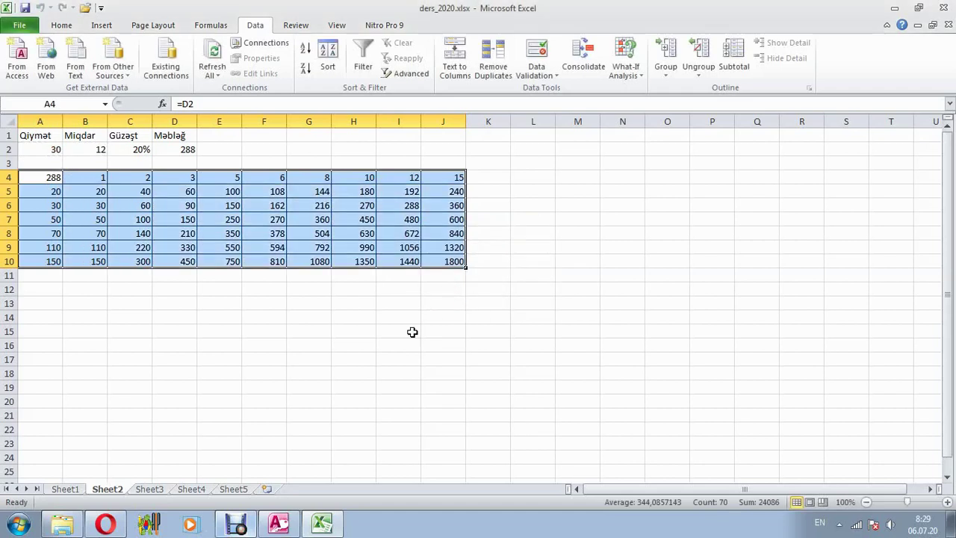
click(342, 334)
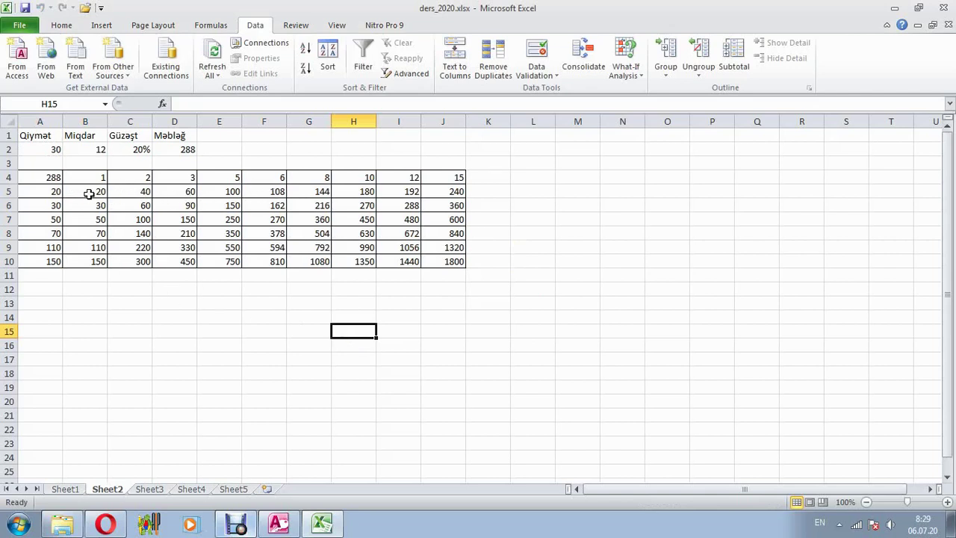
drag(92, 175, 456, 180)
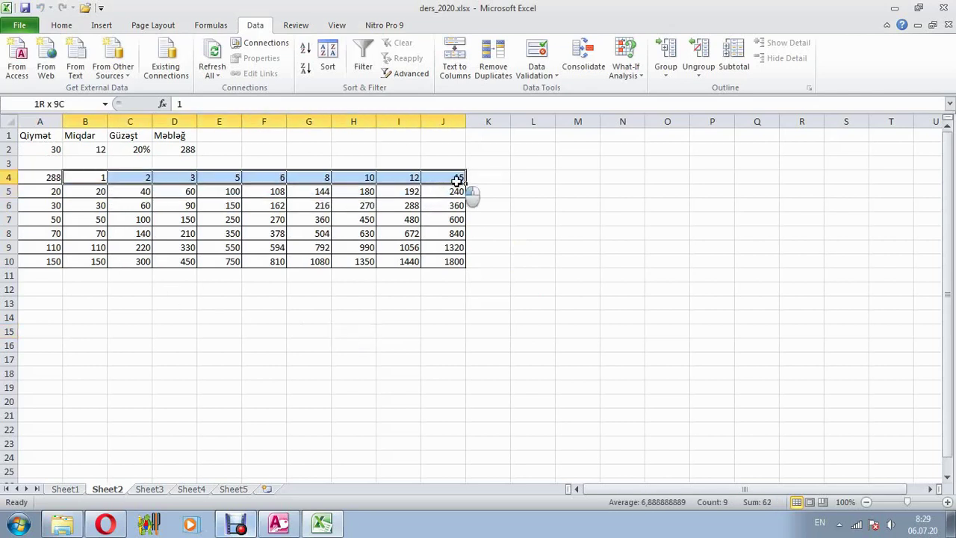
click(56, 192)
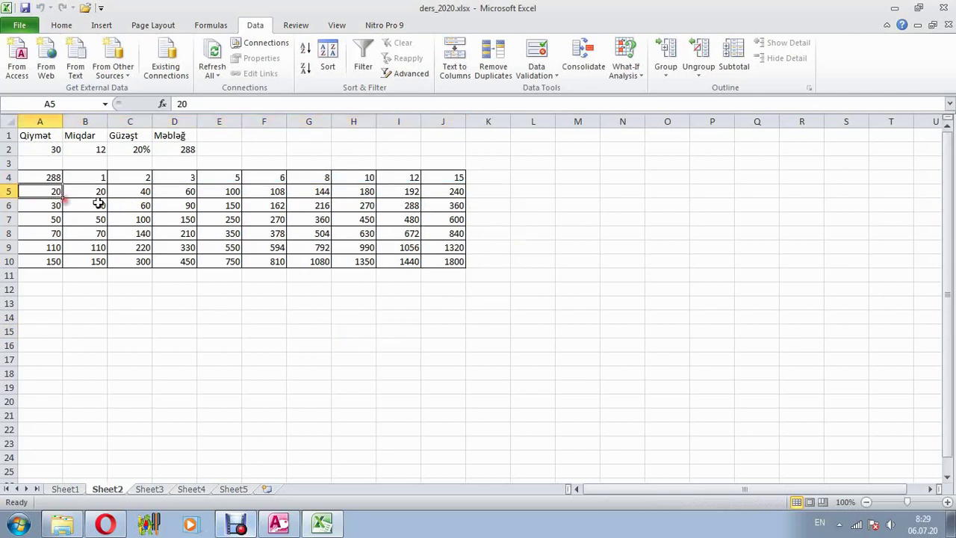
click(97, 194)
drag(455, 203, 452, 192)
drag(453, 225, 446, 253)
click(445, 260)
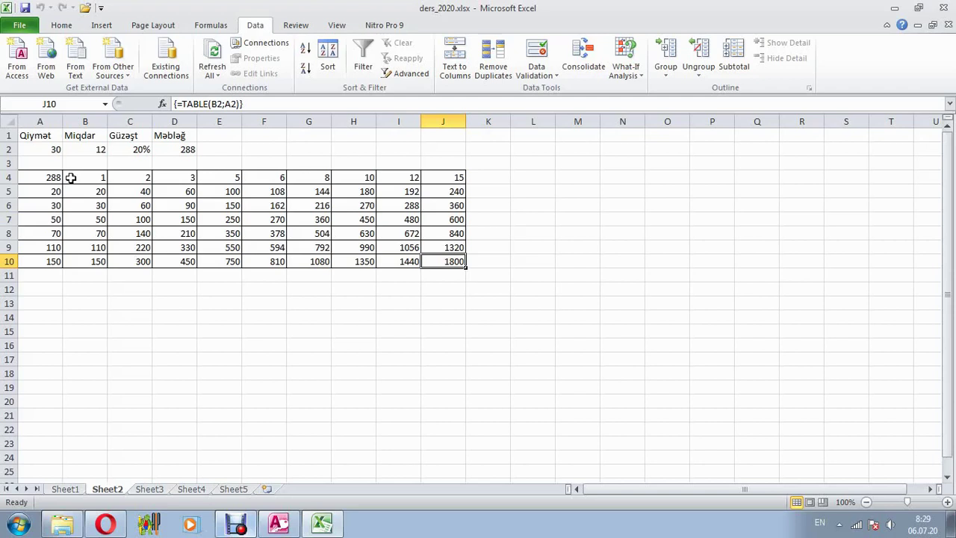
click(73, 319)
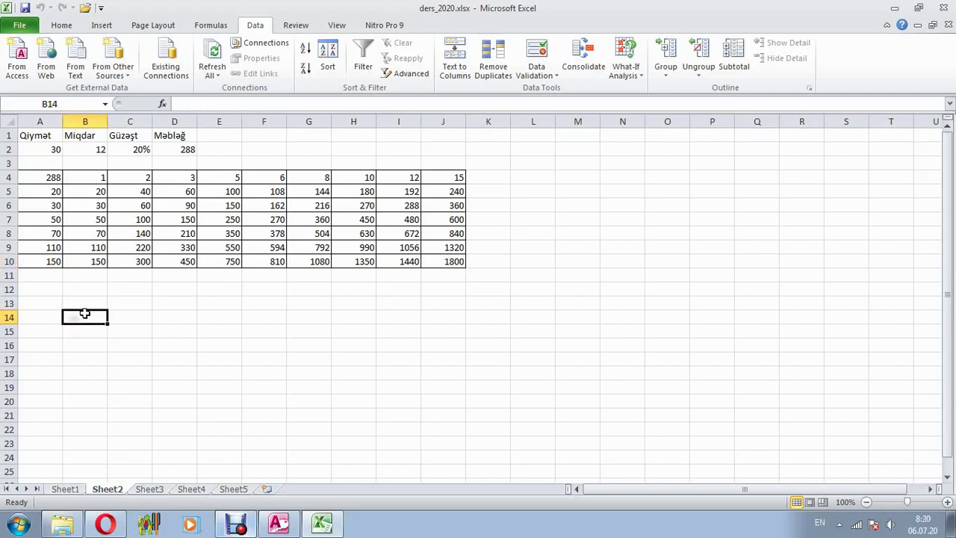
click(638, 79)
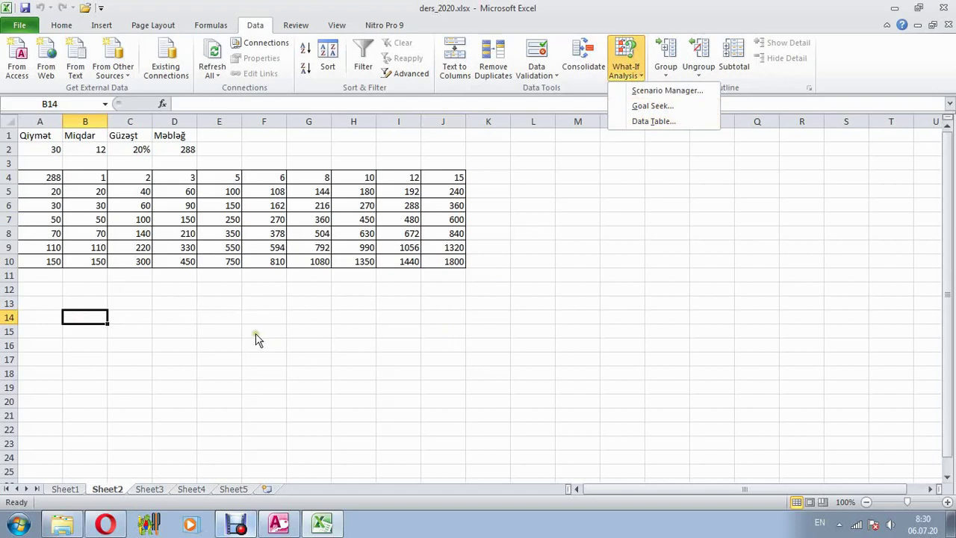
click(587, 205)
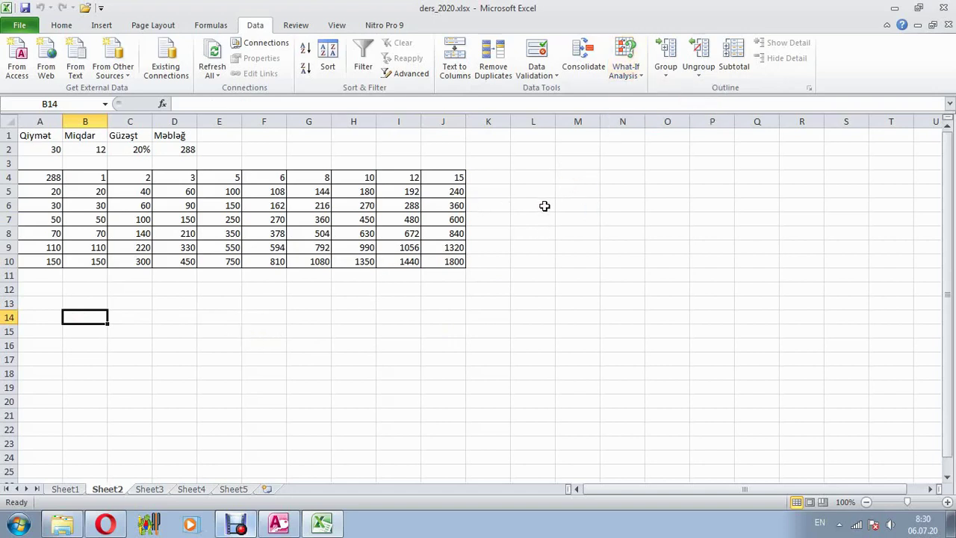
Step: Enter base 5 in L4 and exponent 3 in M4
click(536, 178)
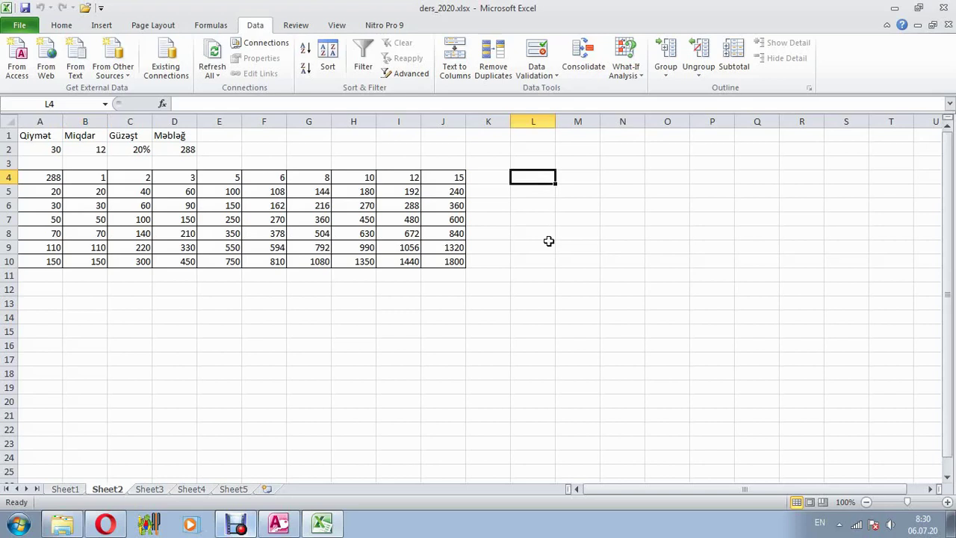
text(5)
key(Tab)
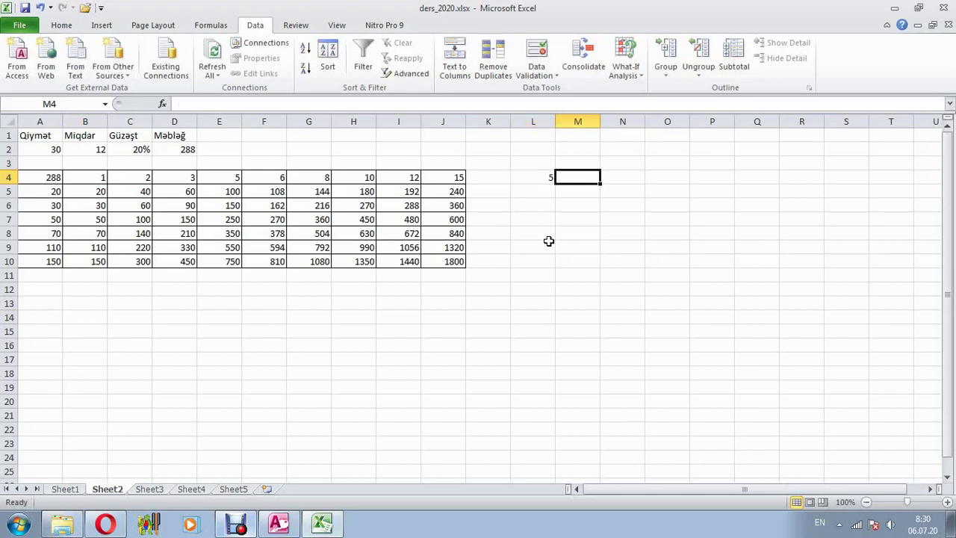
text(3)
key(Tab)
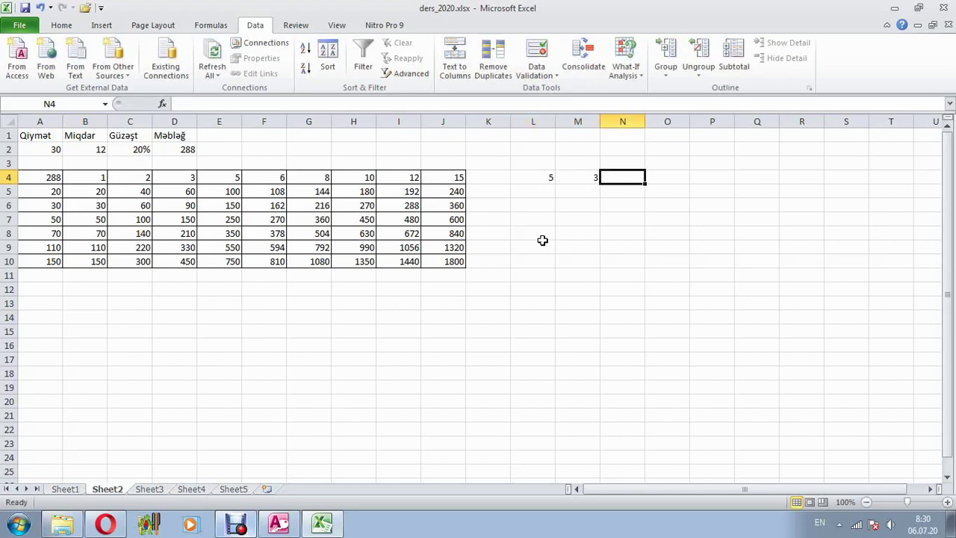
Step: Insert =POWER(L4;M4) in N4 from Math & Trig, showing 125
click(212, 25)
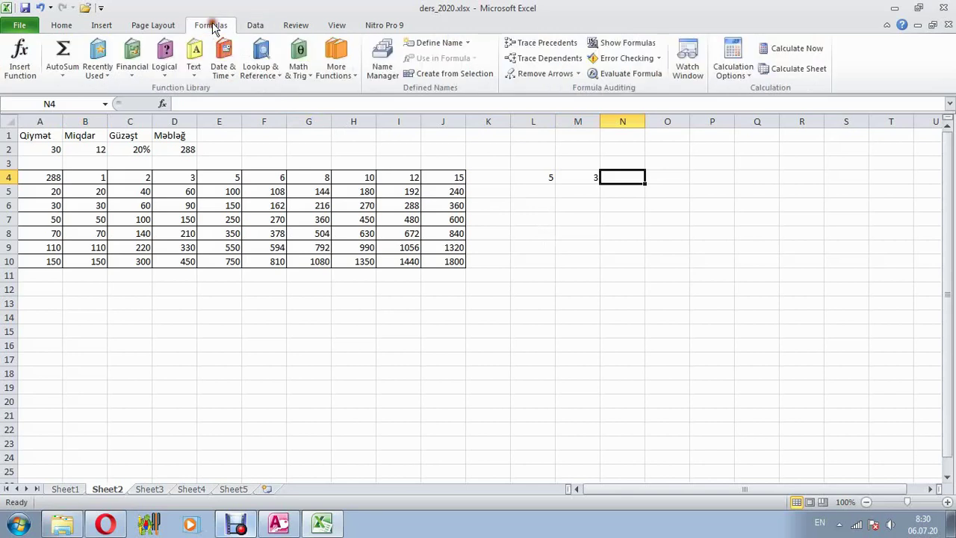
click(299, 67)
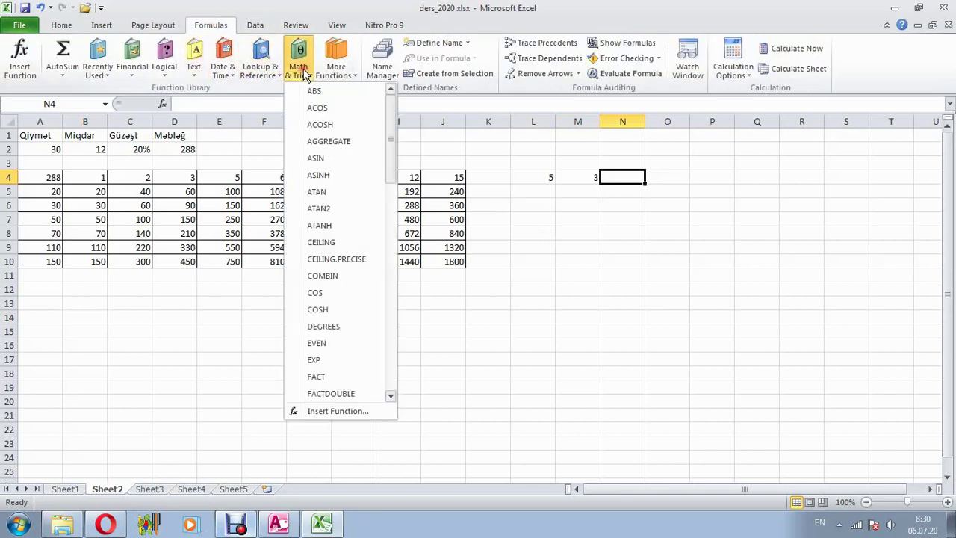
drag(387, 153, 397, 272)
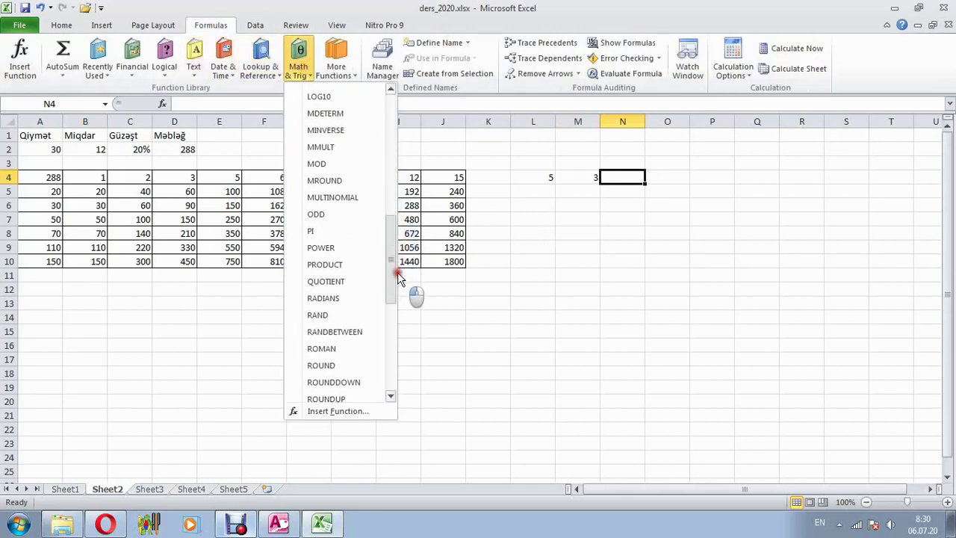
click(342, 248)
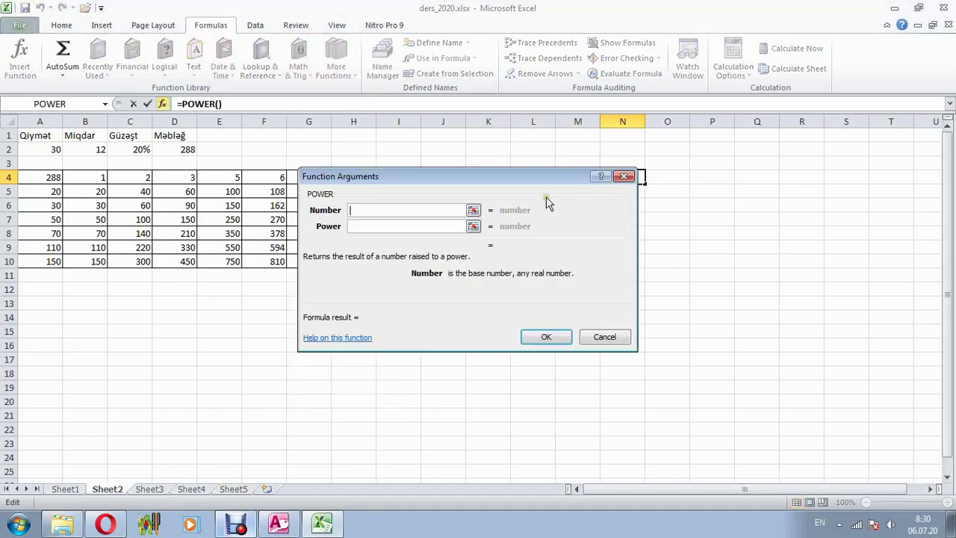
drag(467, 184, 620, 263)
click(539, 178)
click(562, 304)
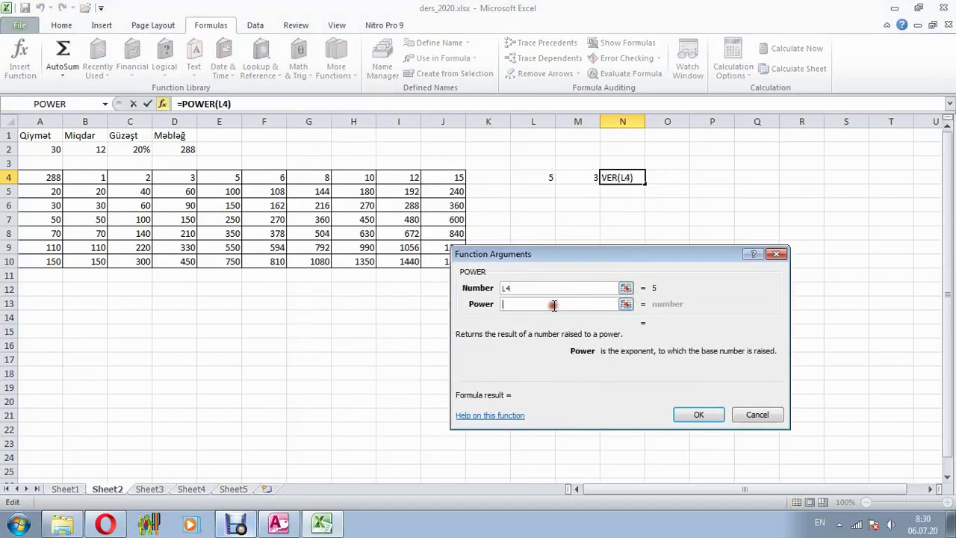
click(579, 183)
click(699, 415)
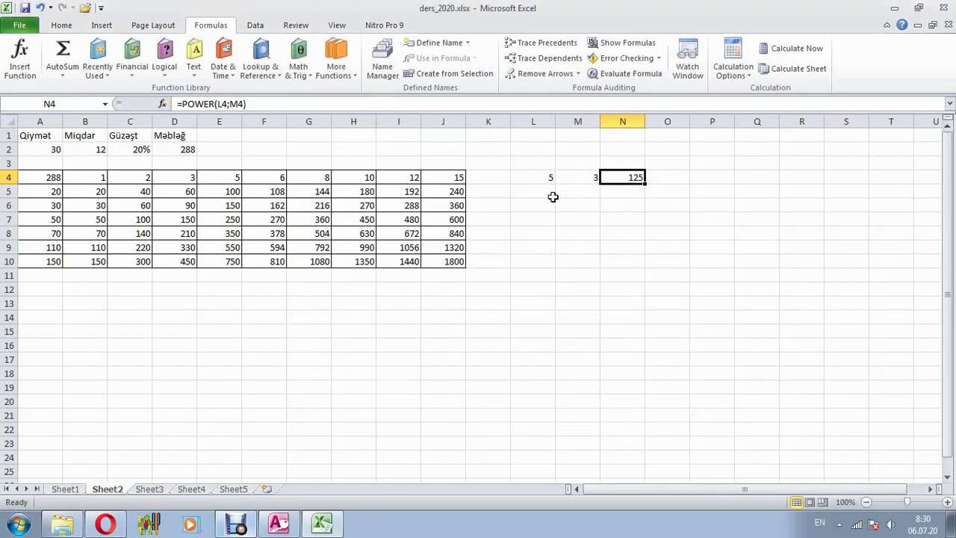
click(255, 25)
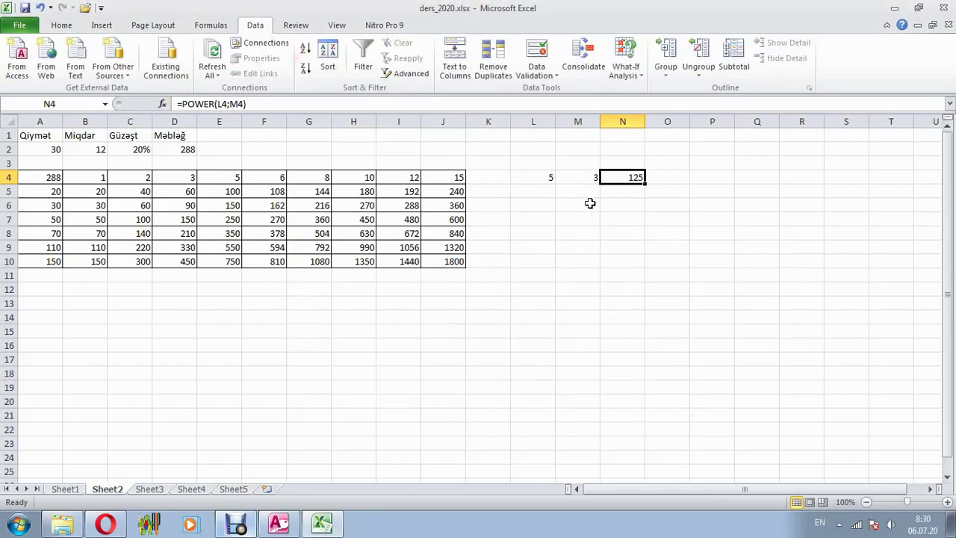
Step: Use Goal Seek to set N4 to 343 by changing $L$4
click(548, 178)
drag(549, 177, 625, 179)
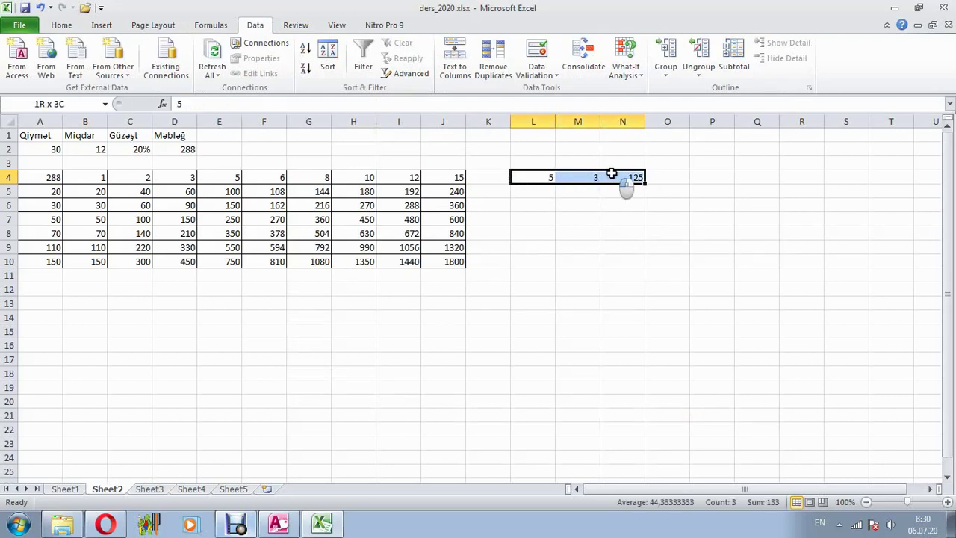
click(612, 178)
click(628, 67)
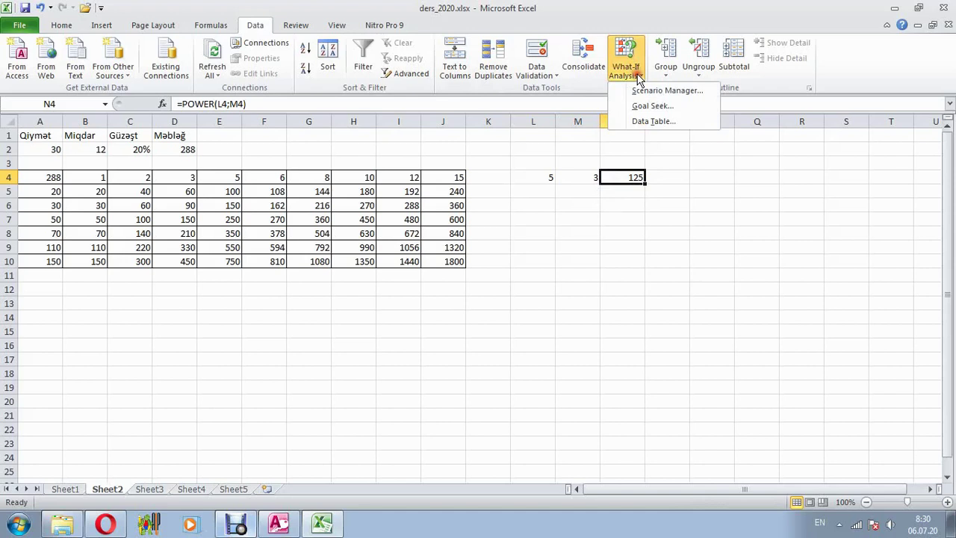
click(641, 110)
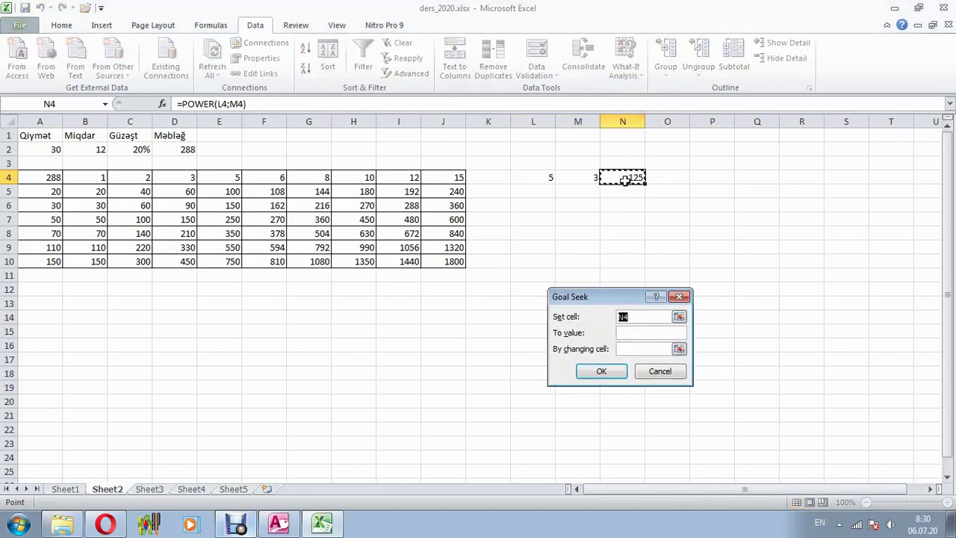
click(633, 332)
click(679, 349)
click(543, 178)
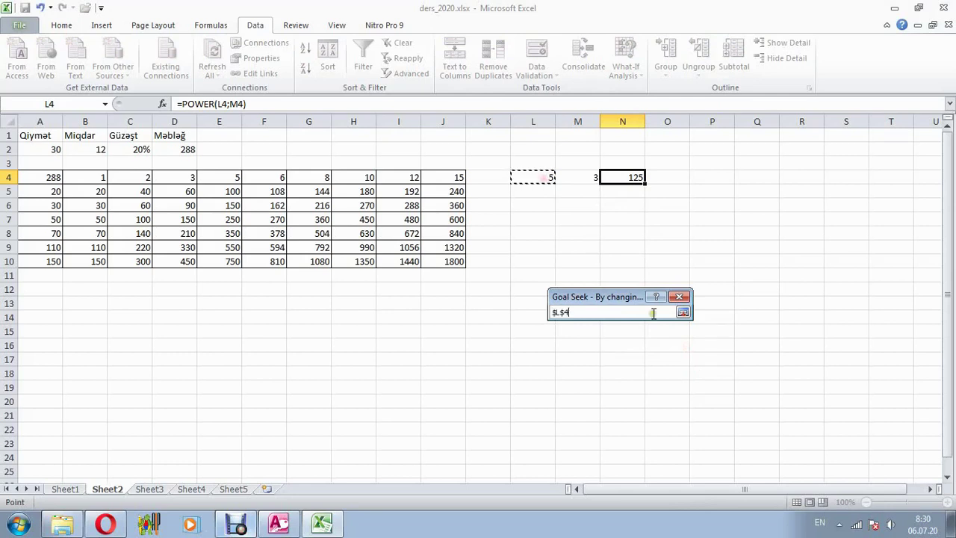
click(683, 312)
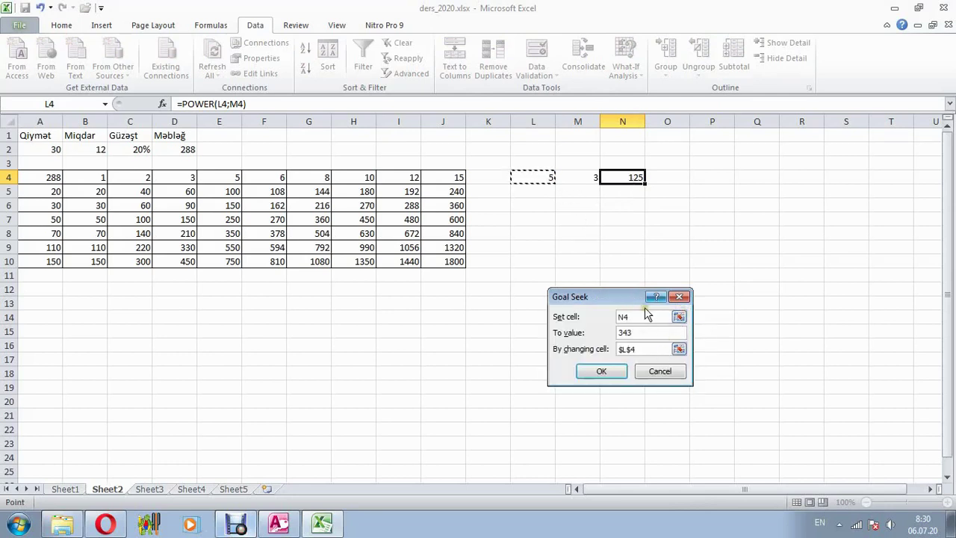
click(609, 373)
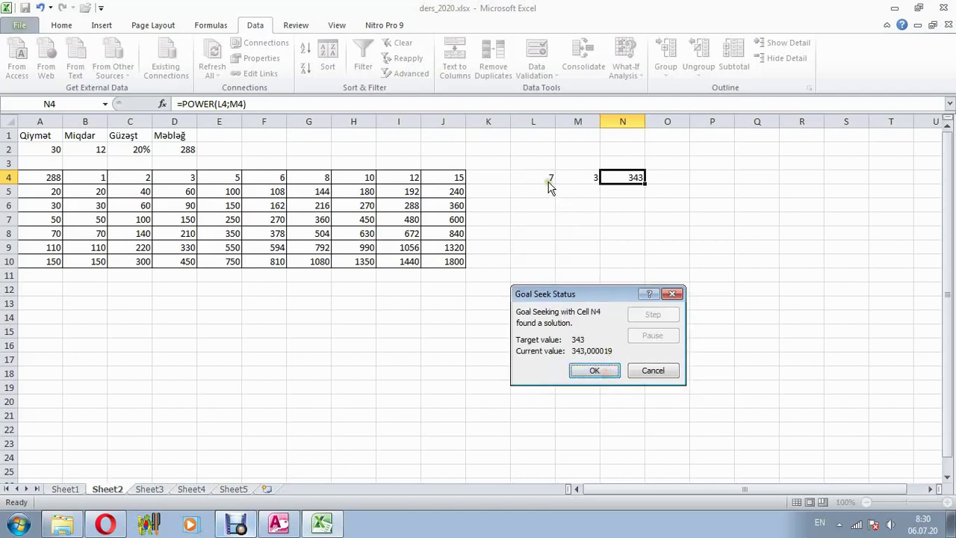
click(596, 369)
Step: Check that L4 solved to 7, then switch to Sheet1's student grades table
click(549, 179)
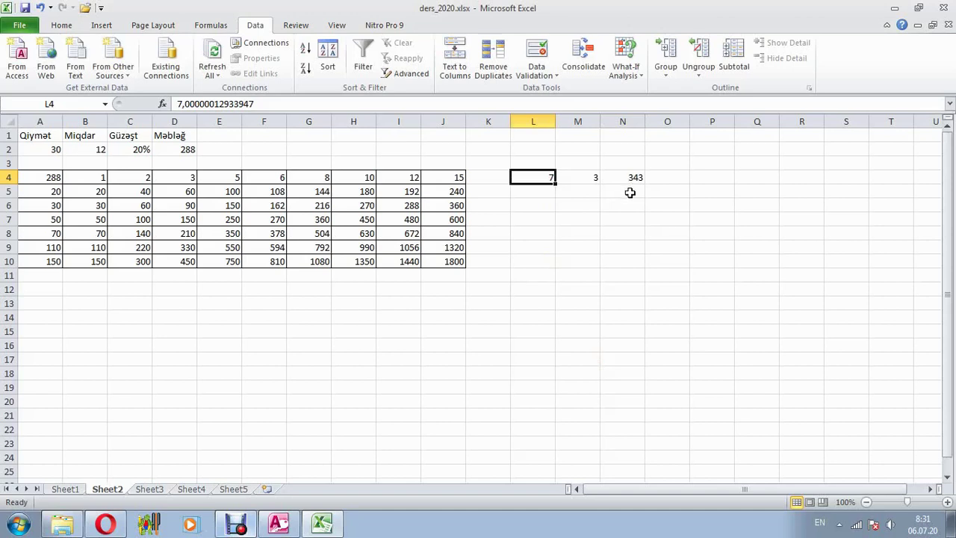
click(632, 180)
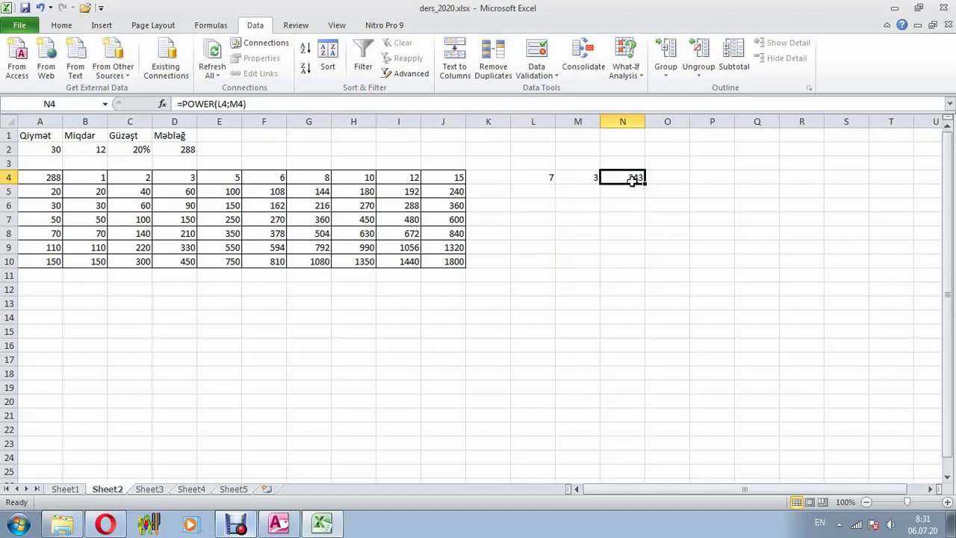
click(610, 229)
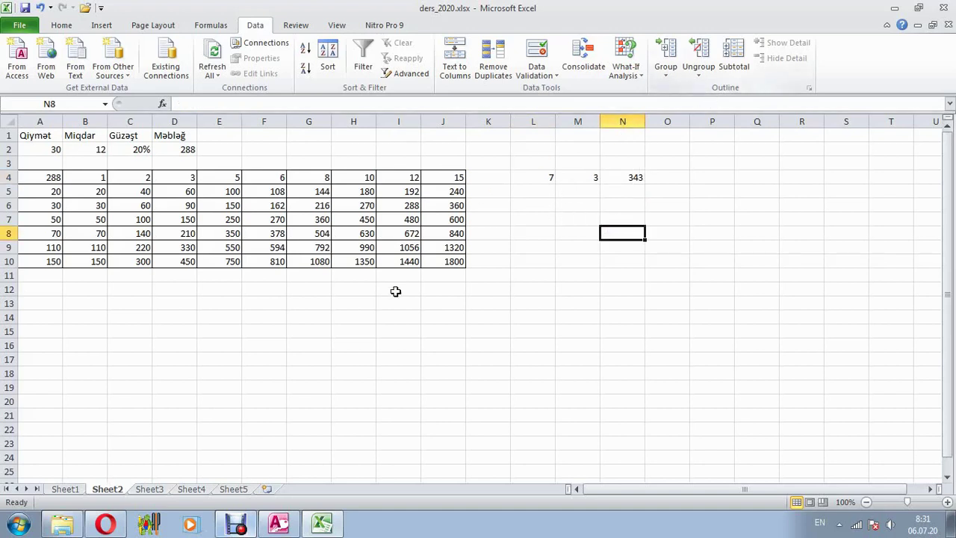
click(65, 489)
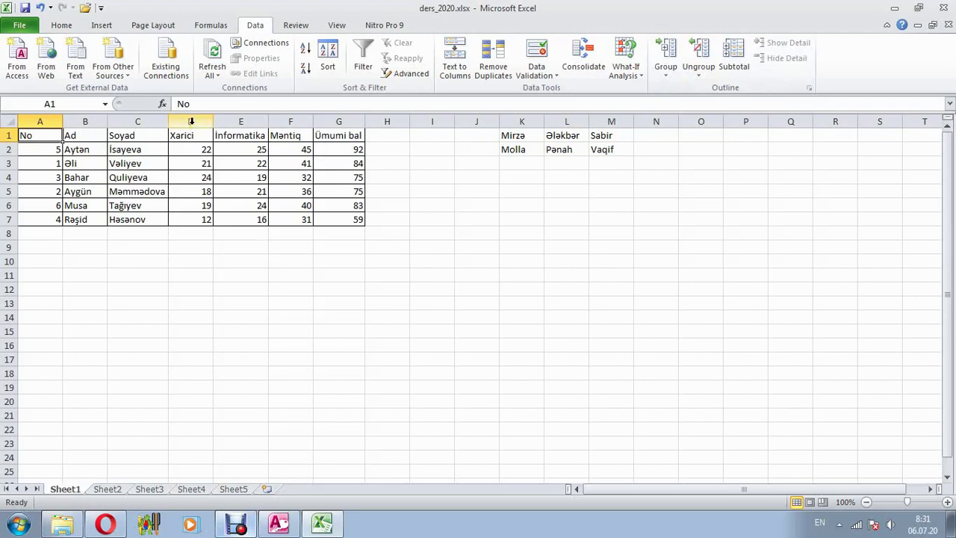
Step: Group columns D through F (Xarici, İnformatika, Məntiq) into a column outline
drag(191, 121, 234, 123)
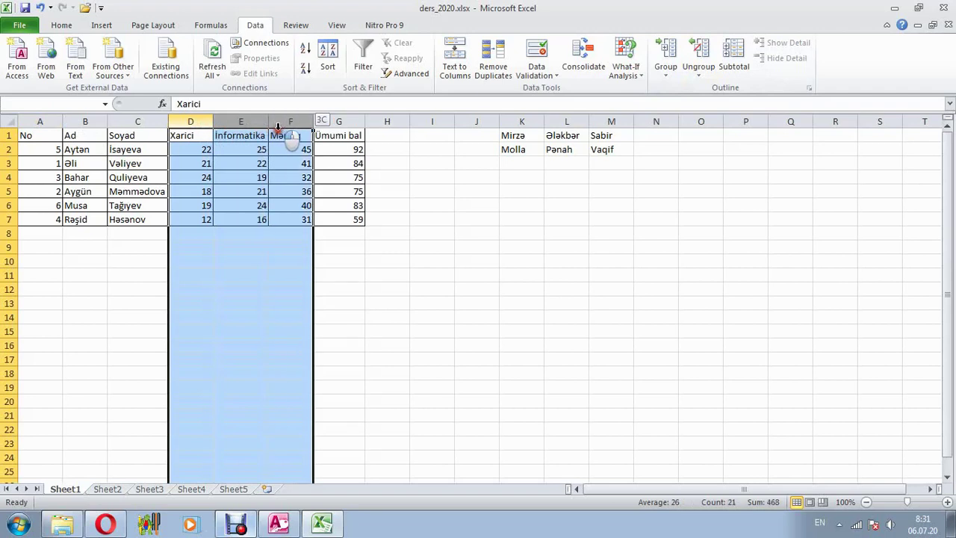
drag(278, 129, 290, 126)
click(666, 71)
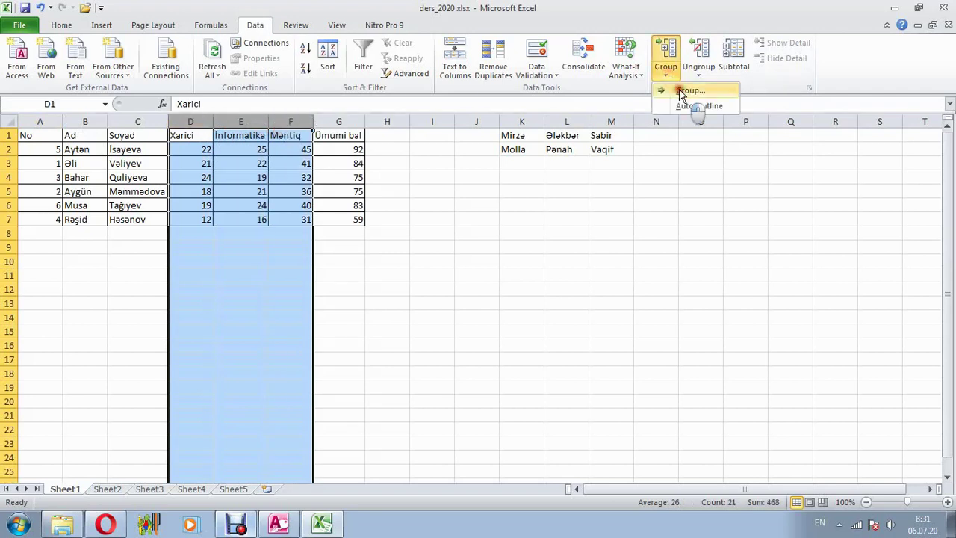
click(689, 91)
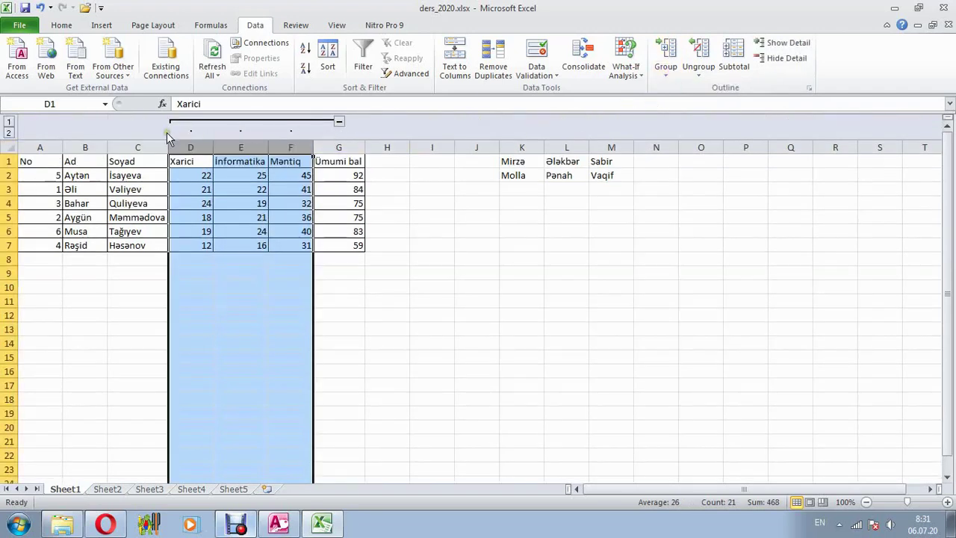
Step: Collapse and expand the D–F column group a few times, leaving it expanded
click(339, 123)
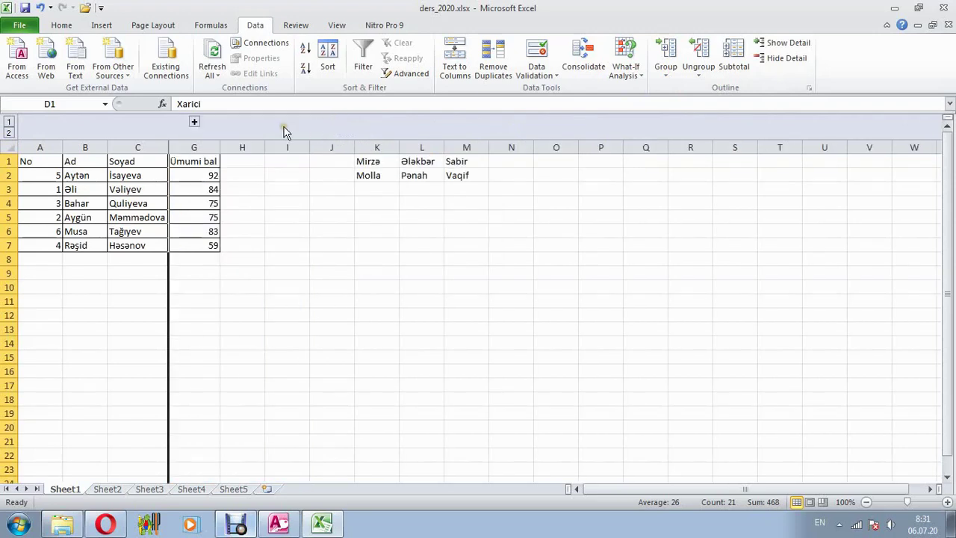
click(177, 190)
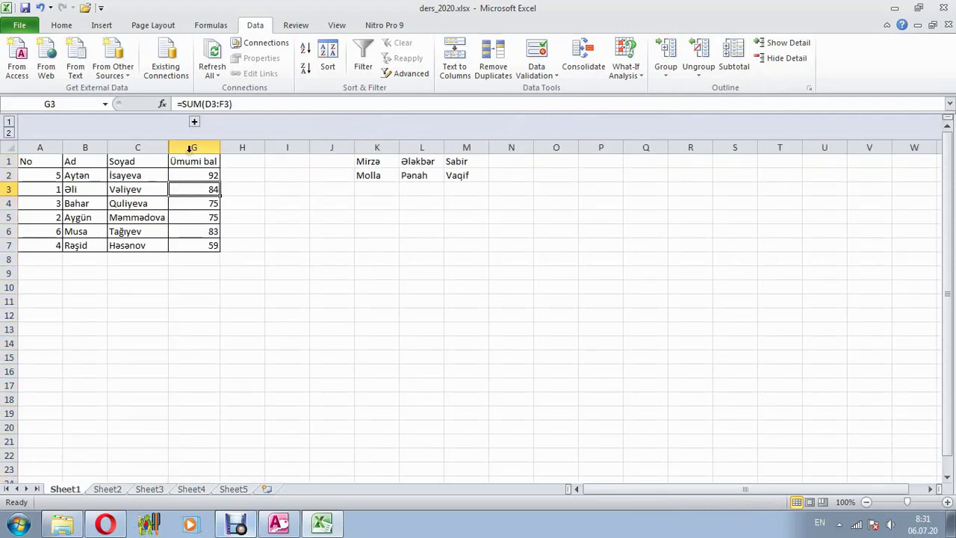
click(195, 124)
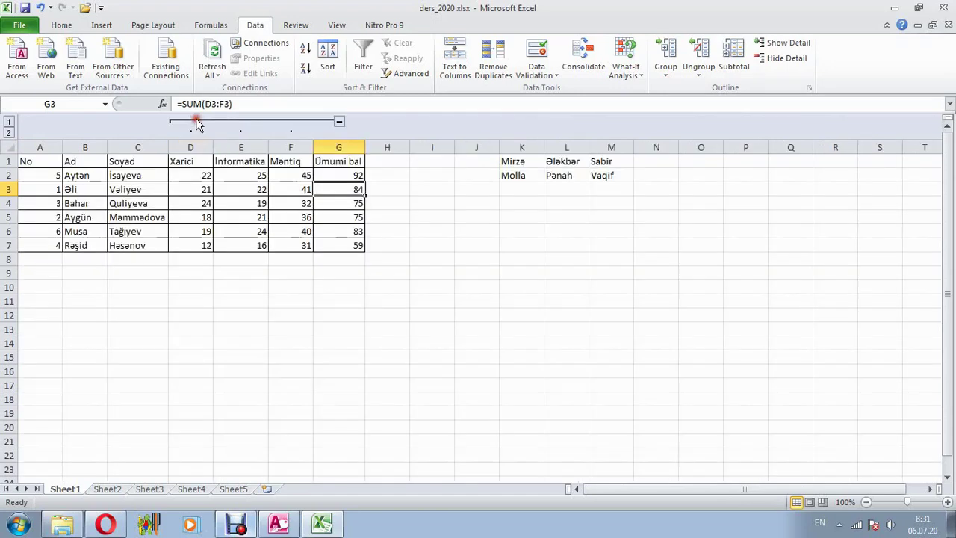
click(337, 123)
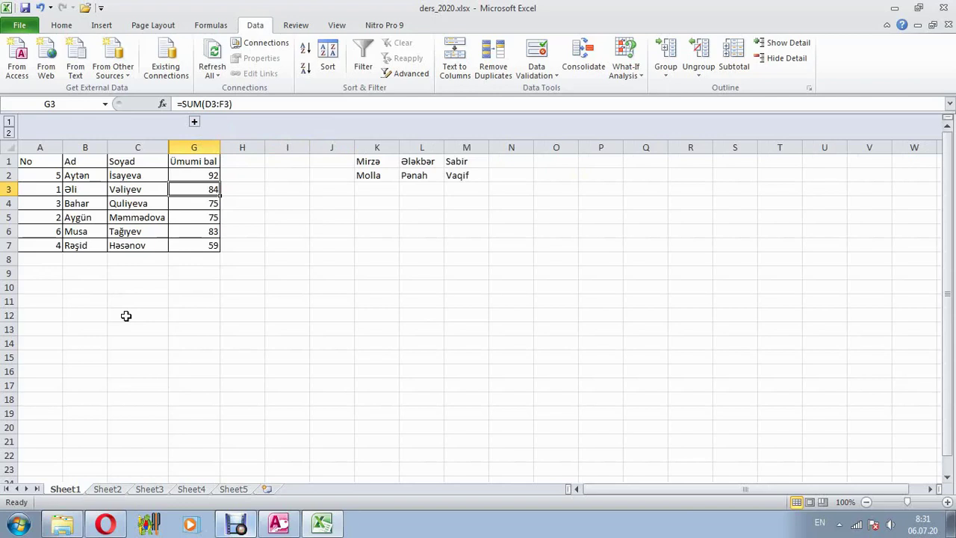
click(194, 122)
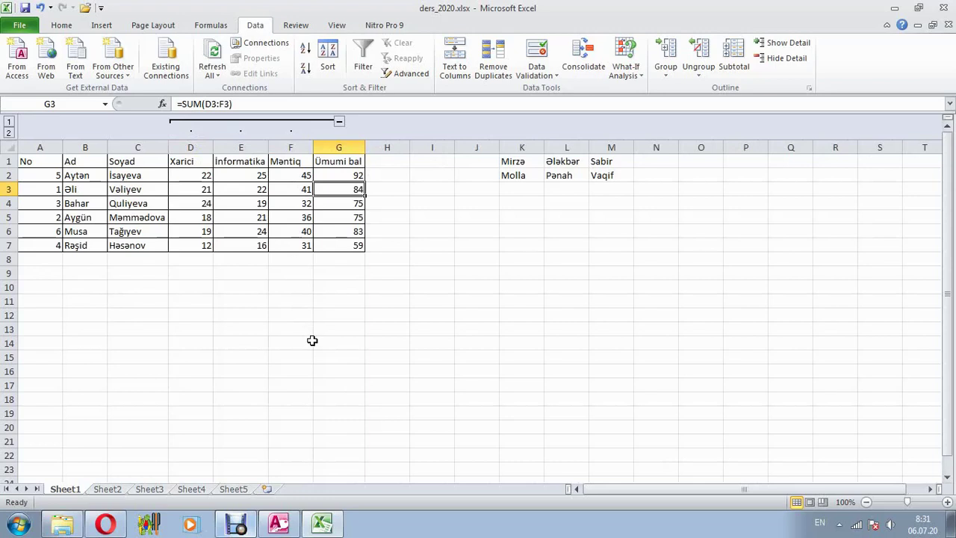
scroll(369, 337, down, 3)
scroll(383, 387, up, 3)
click(339, 124)
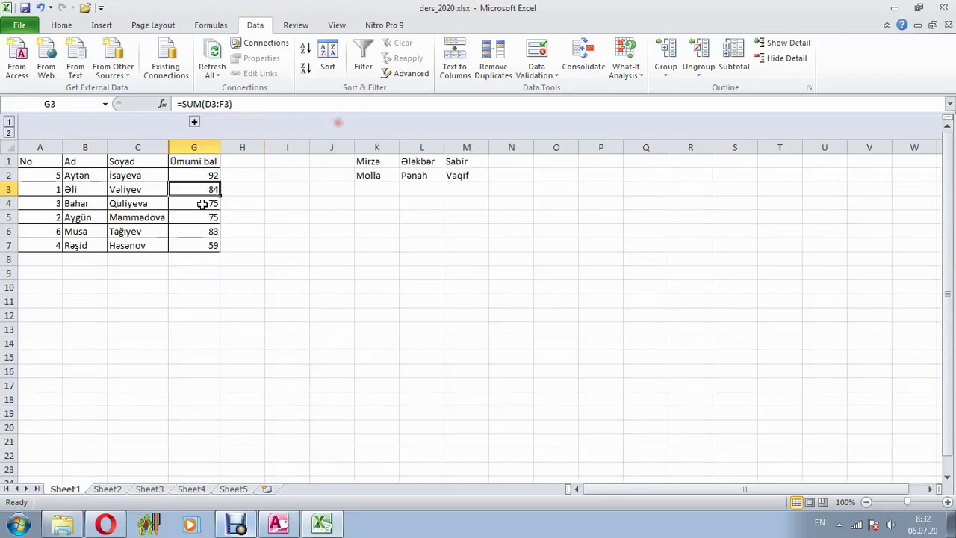
click(194, 124)
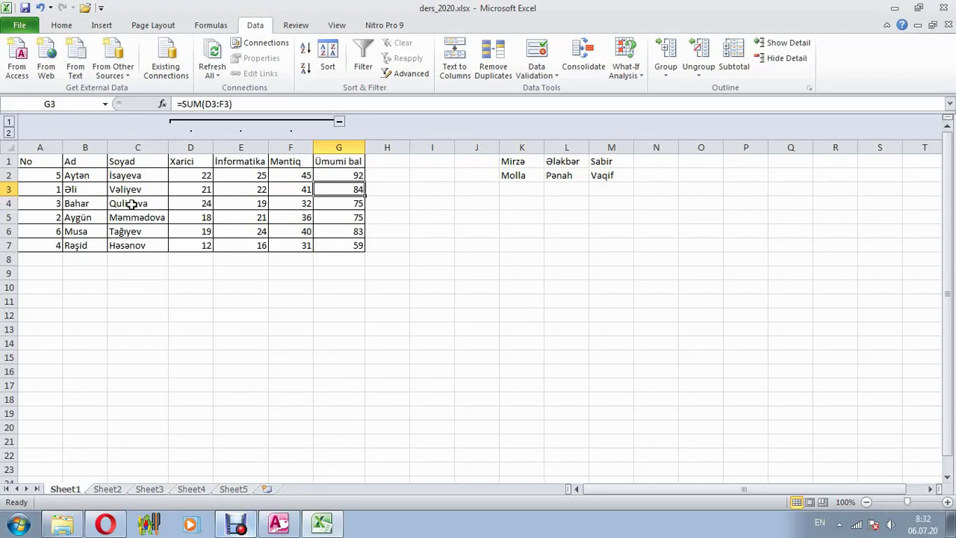
Step: Group rows 3–4 and, separately, rows 6–7 of the student table
drag(6, 189, 9, 203)
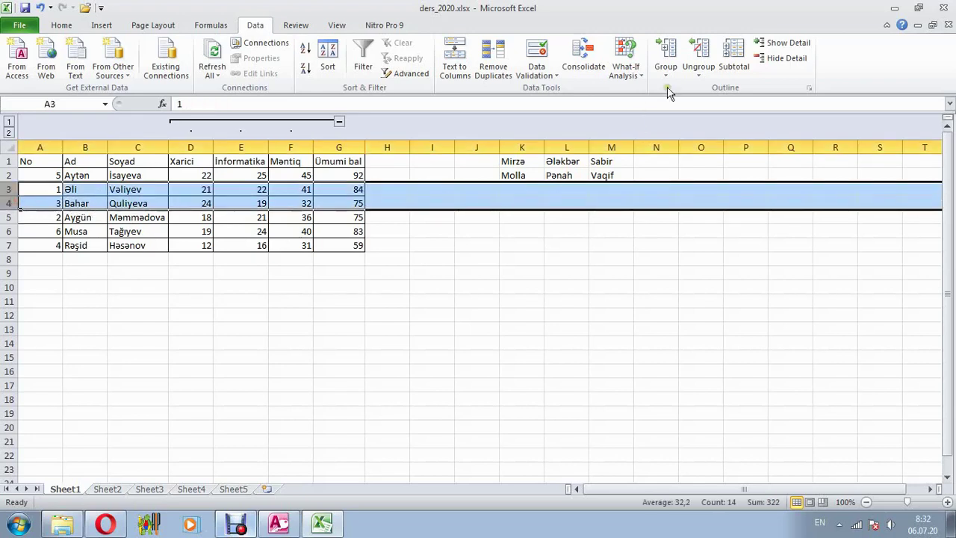
click(666, 56)
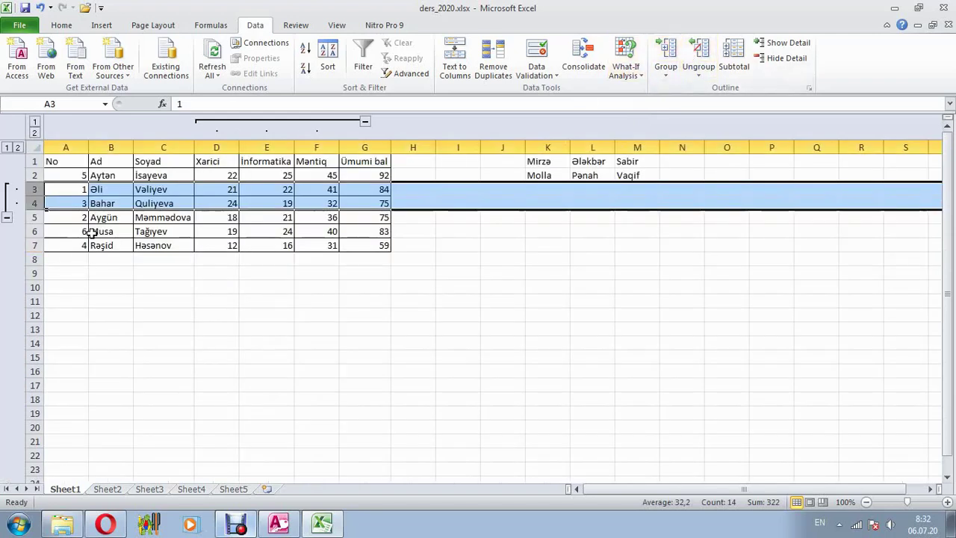
drag(33, 232, 34, 245)
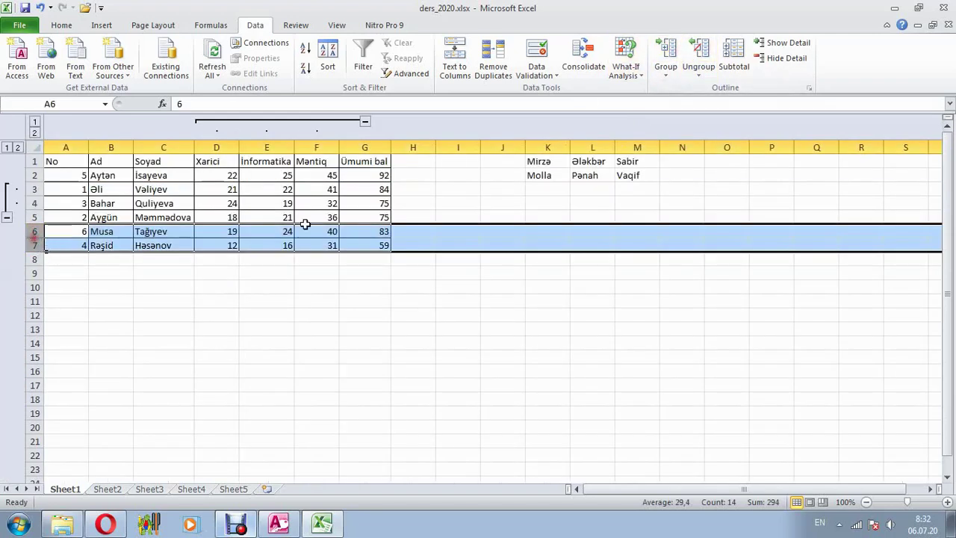
click(664, 58)
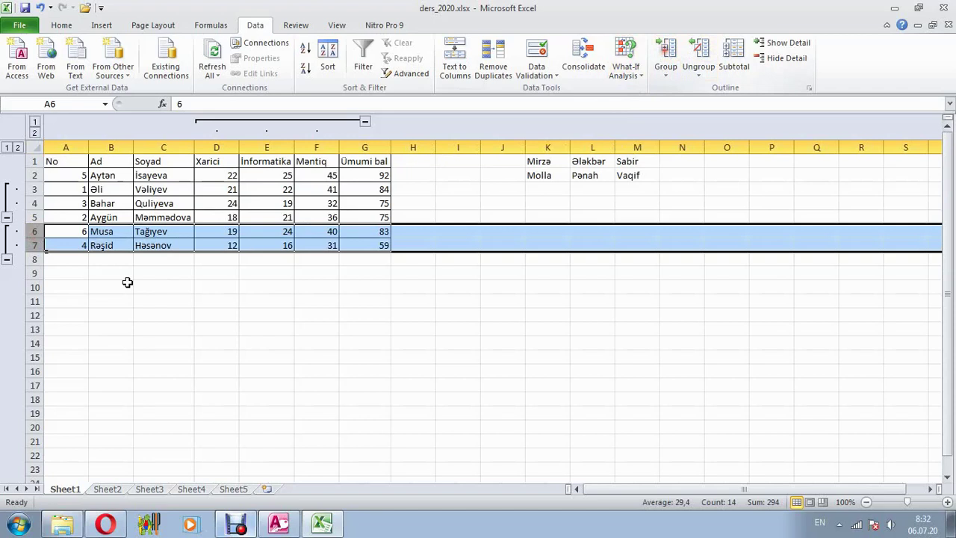
Step: Collapse both row groups, expand them again, and check the total formula in G7
click(7, 218)
click(7, 231)
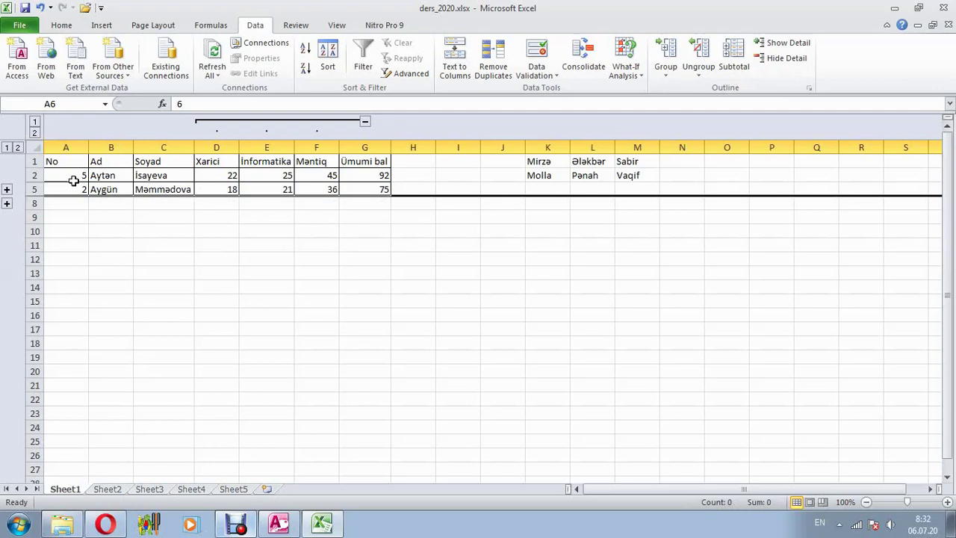
click(7, 189)
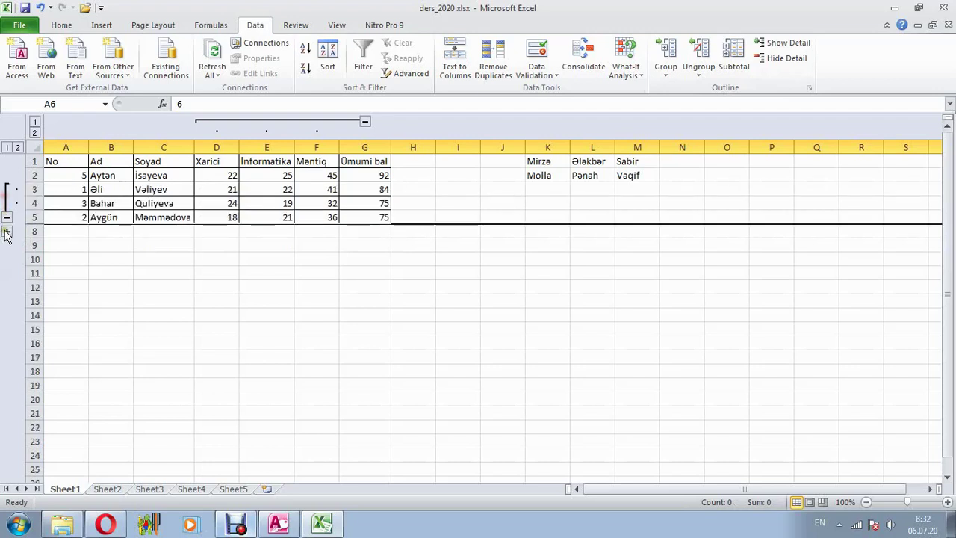
click(7, 231)
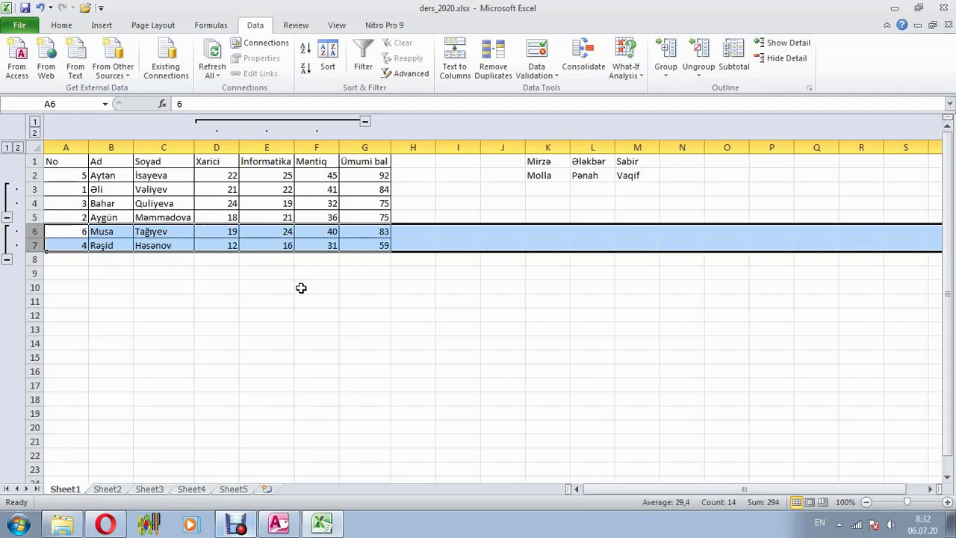
click(358, 246)
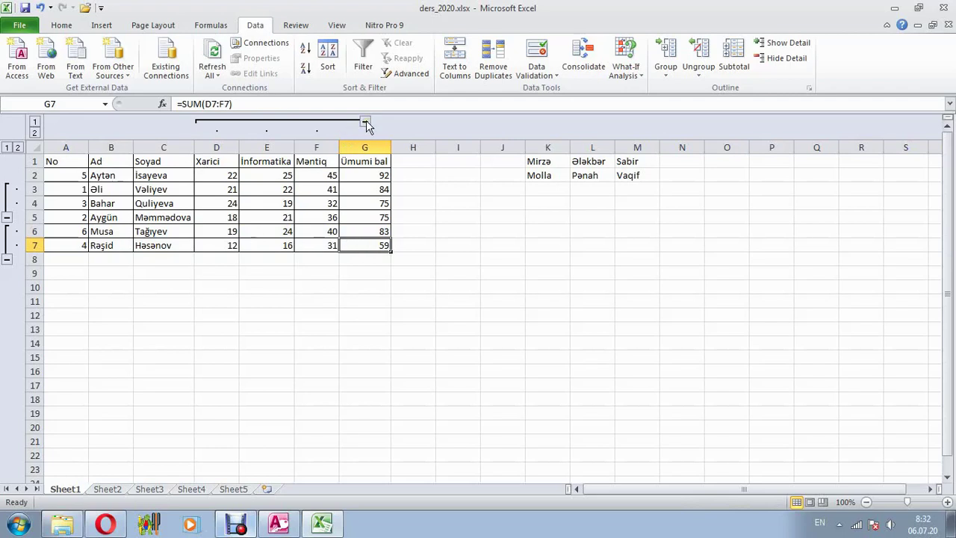
Step: Collapse rows 3–4, then ungroup the rows and clear the outline from rows 2–7
click(5, 217)
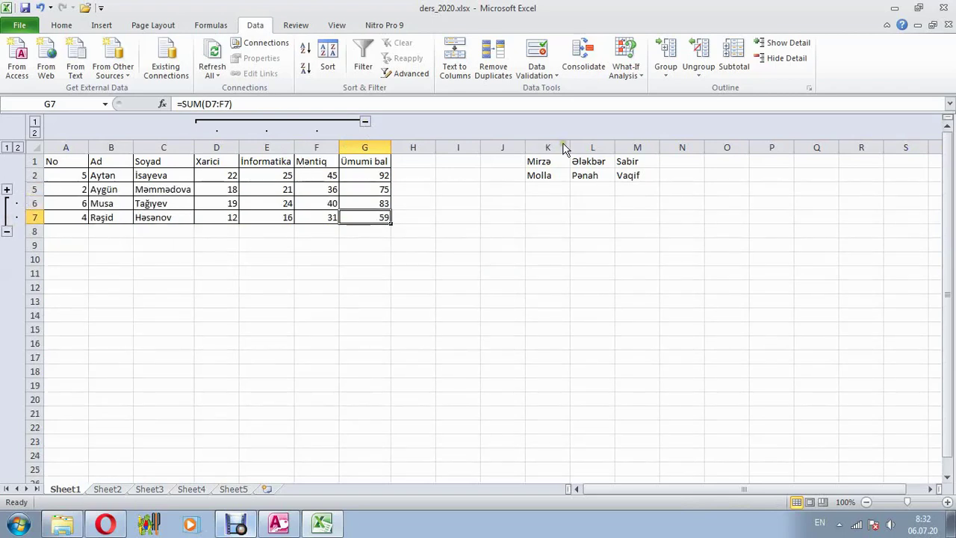
click(702, 58)
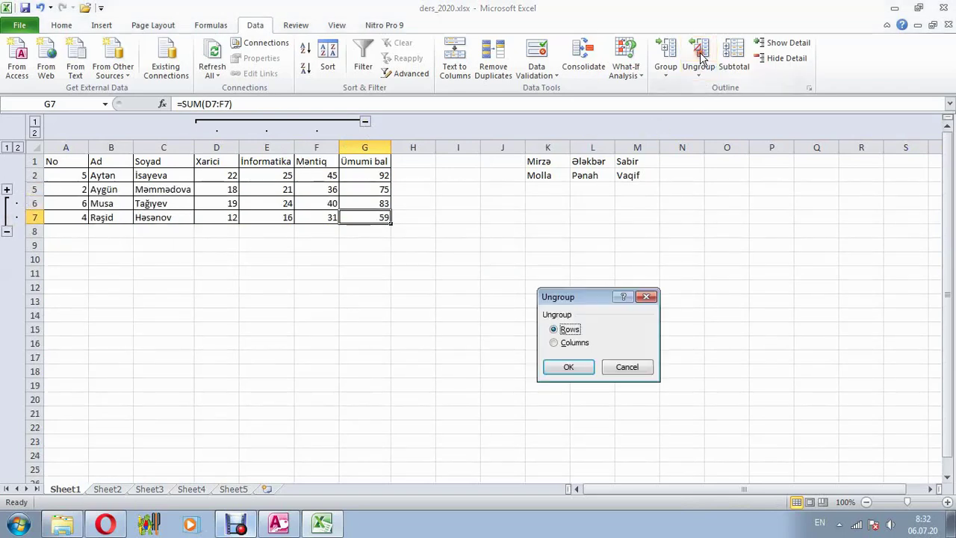
click(571, 367)
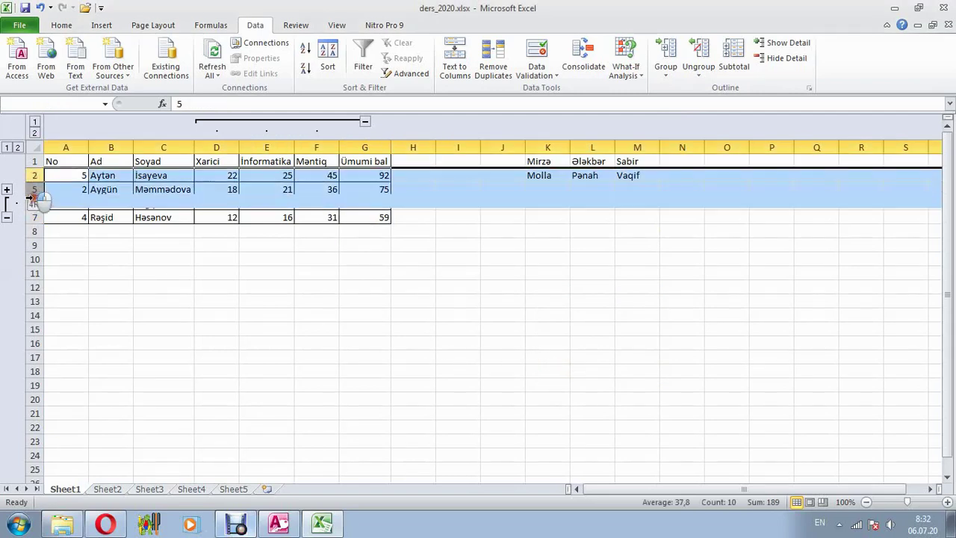
drag(34, 175, 33, 218)
click(698, 60)
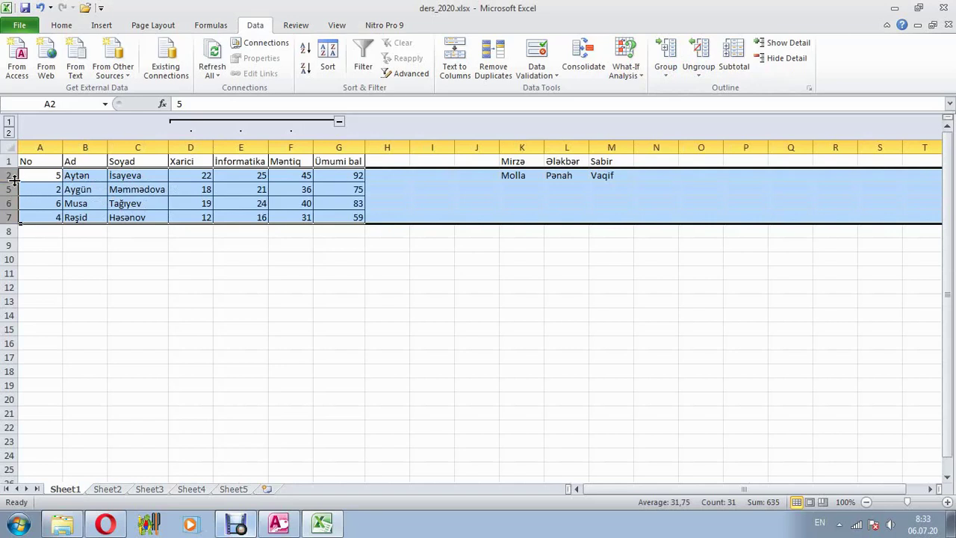
Step: Unhide the hidden rows 3 and 4
right_click(8, 178)
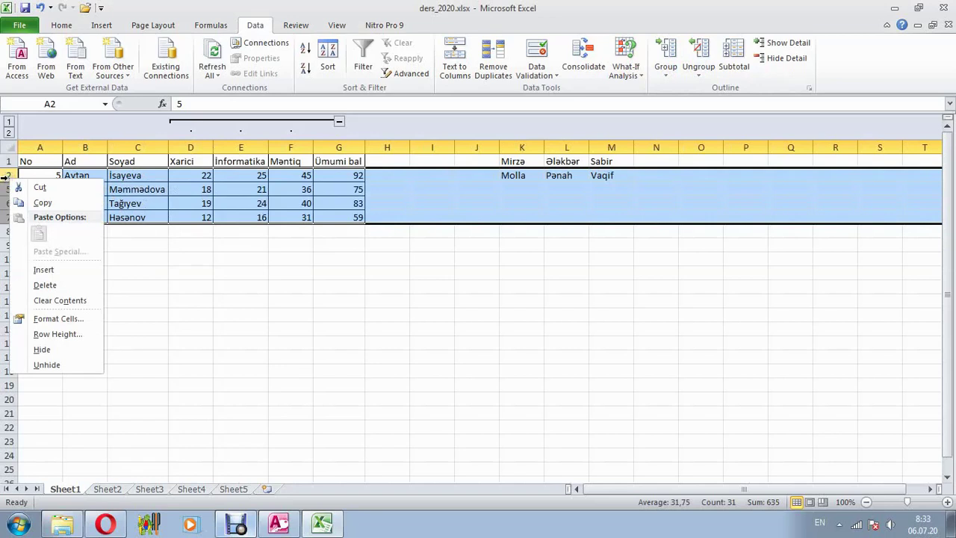
click(57, 364)
click(332, 319)
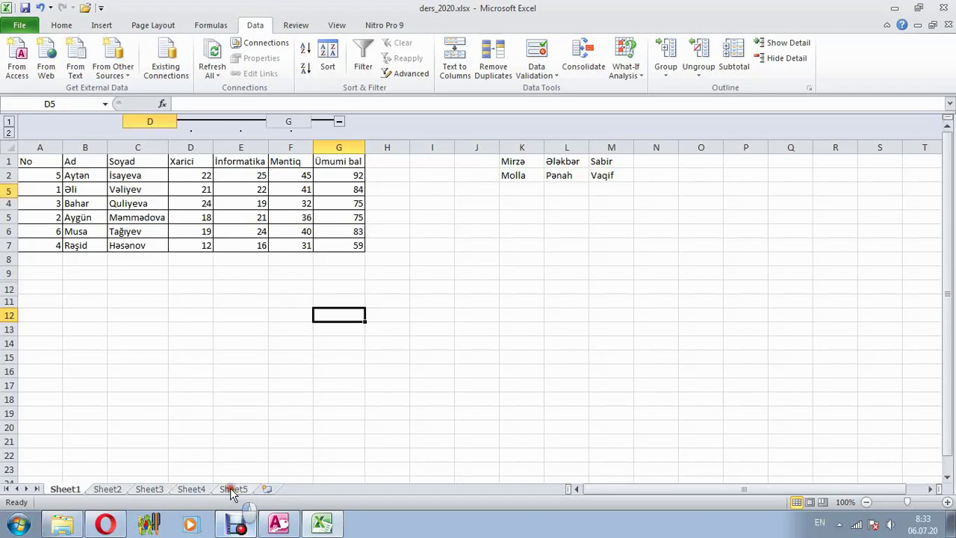
Step: On Sheet3, enter quantities 5, 7, 12, 4, 15, 20 in B1:B6
click(234, 490)
click(190, 491)
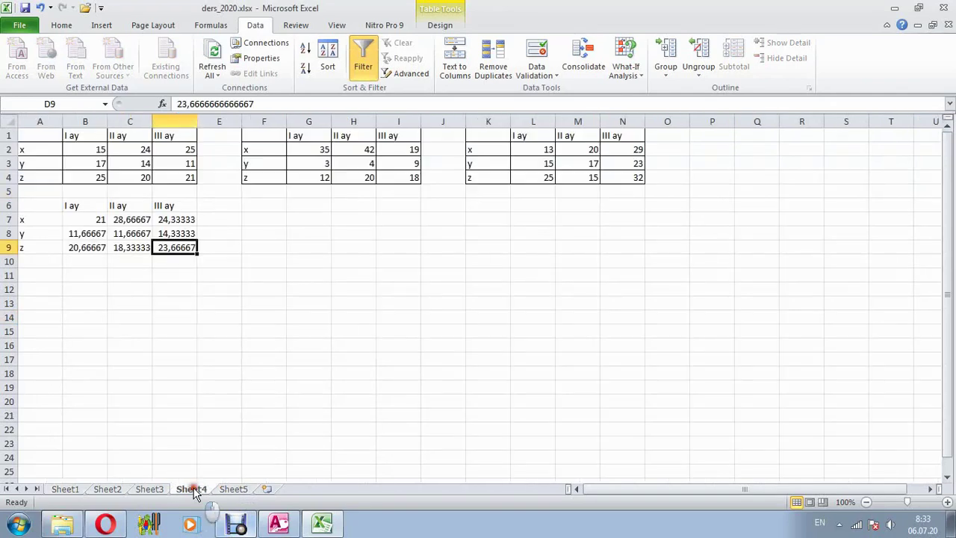
click(153, 489)
click(87, 136)
text(5)
key(Return)
text(7)
key(Return)
text(12)
key(Return)
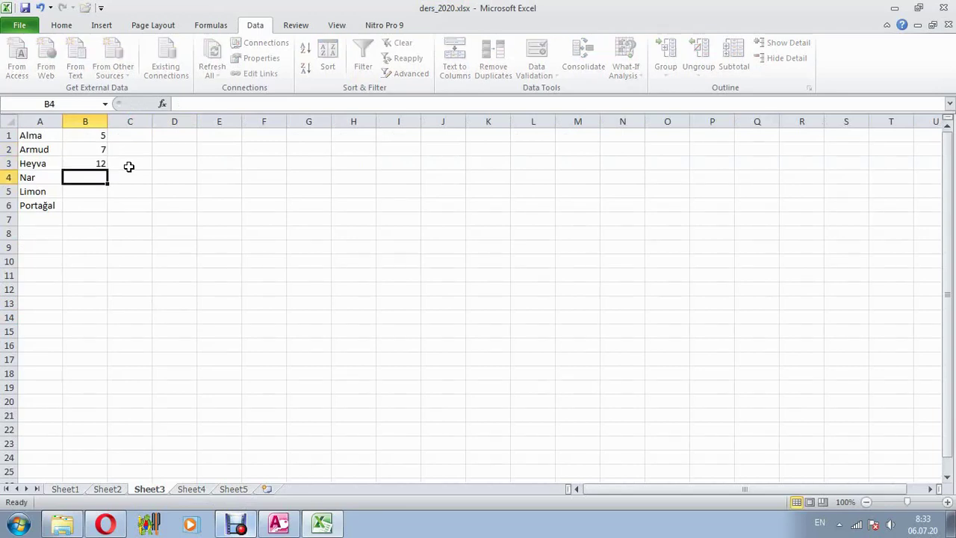
text(4)
key(Return)
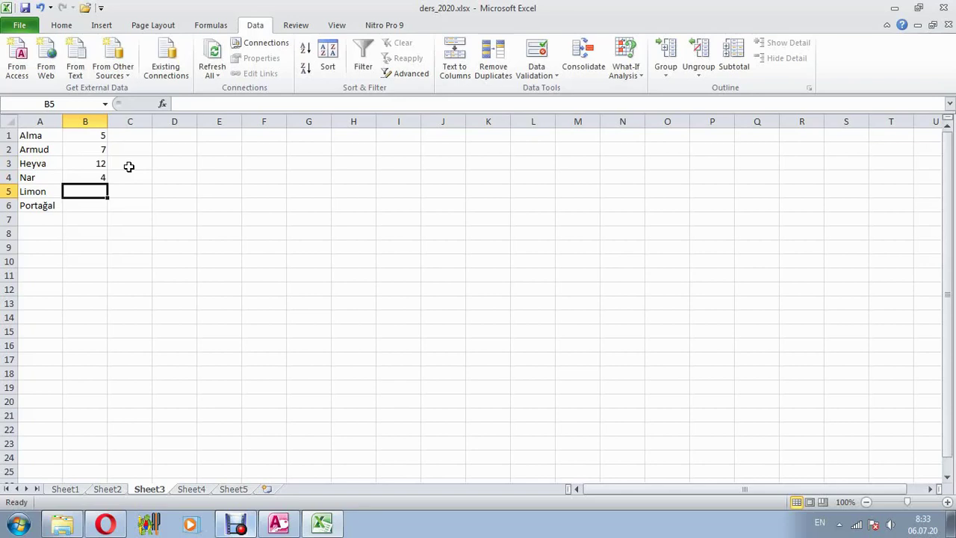
text(15)
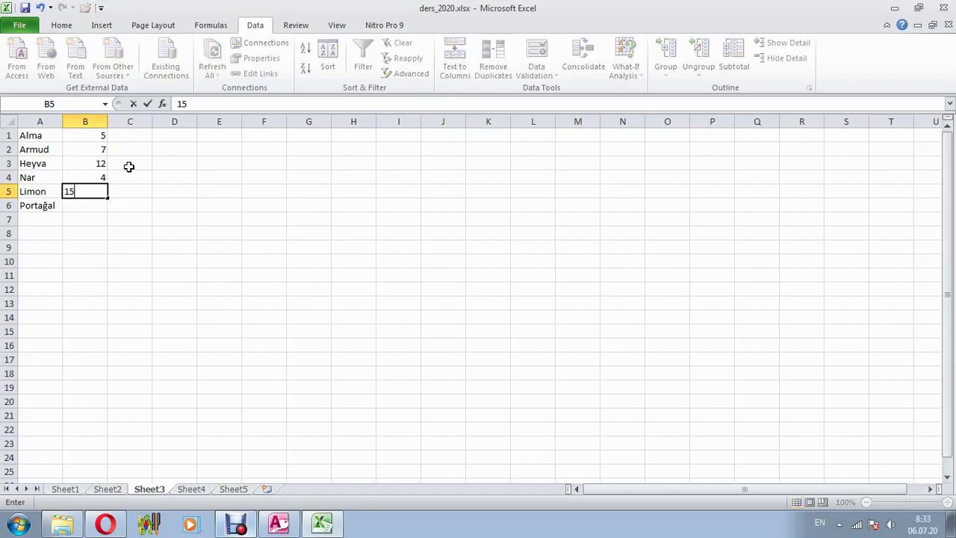
key(Return)
text(20)
key(Return)
Step: Enter fruit names Alma, Armud, Nar, Limon, Alma, Heyva in A7:A12
key(Left)
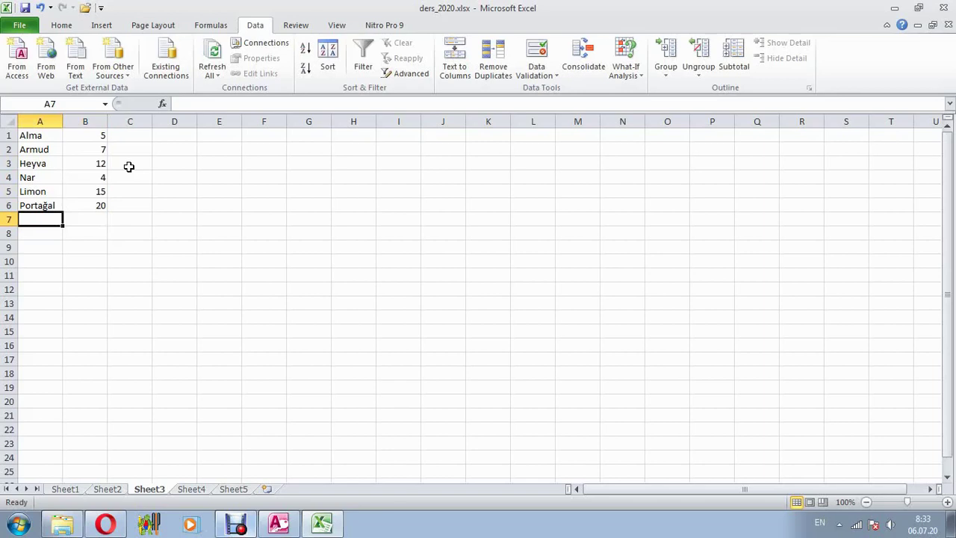
text(Alma)
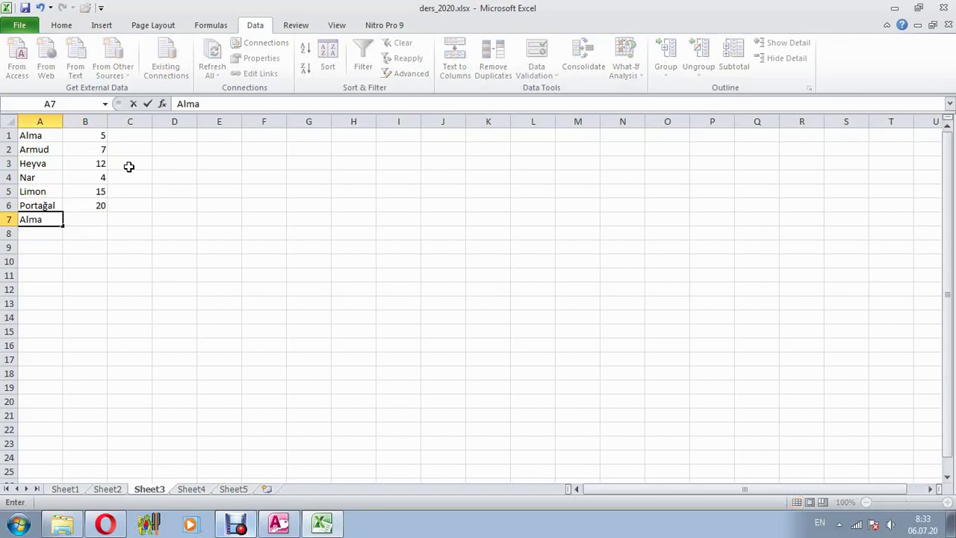
key(Return)
text(Ar)
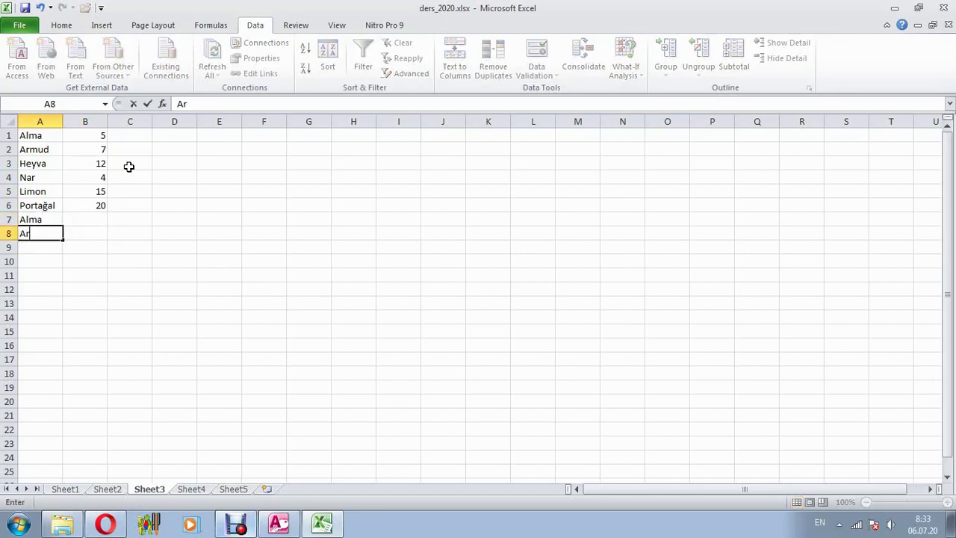
text(mud)
key(Return)
text(Nar)
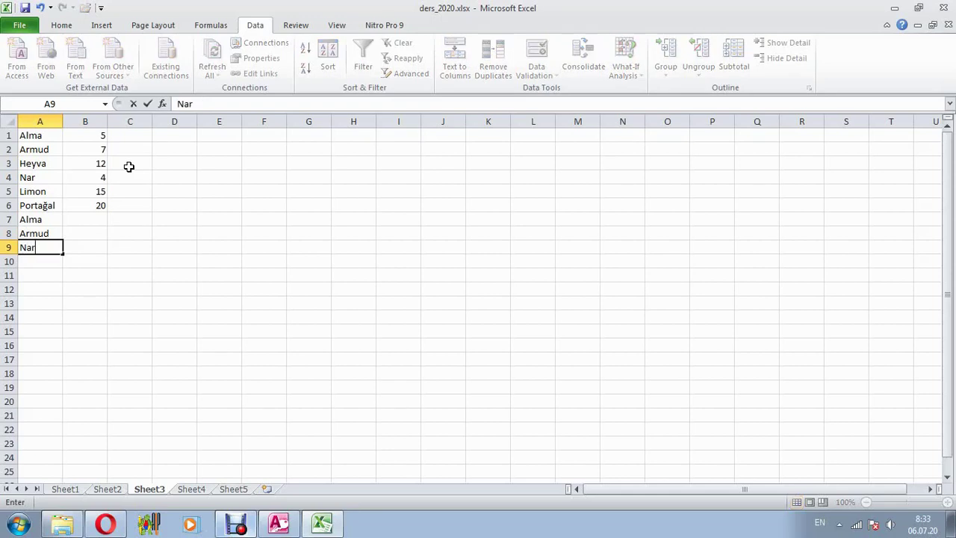
key(Return)
text(Limo)
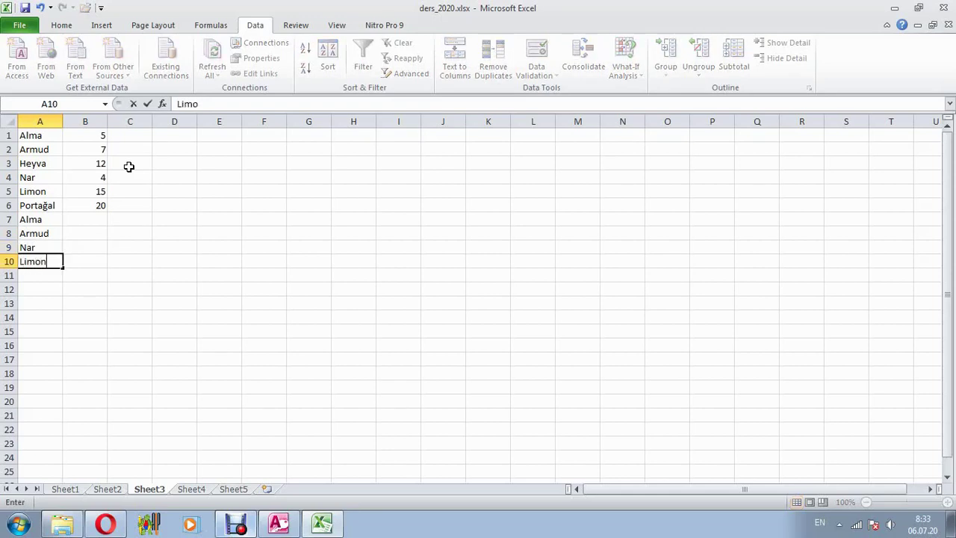
key(Return)
text(Alma)
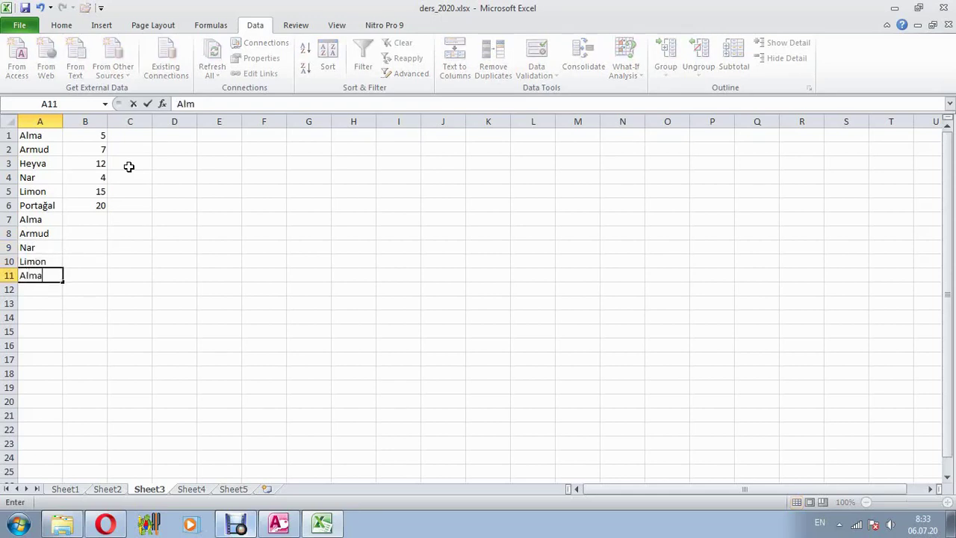
key(Return)
text(Heyv)
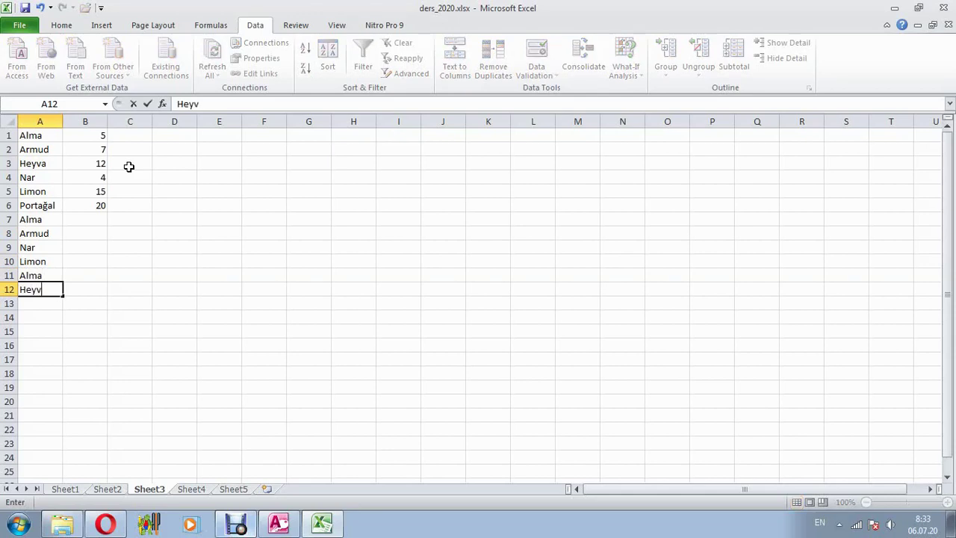
text(a)
key(Tab)
Step: Enter quantities 7, 2, 4, 3, 18, 5 in B7:B12
click(89, 220)
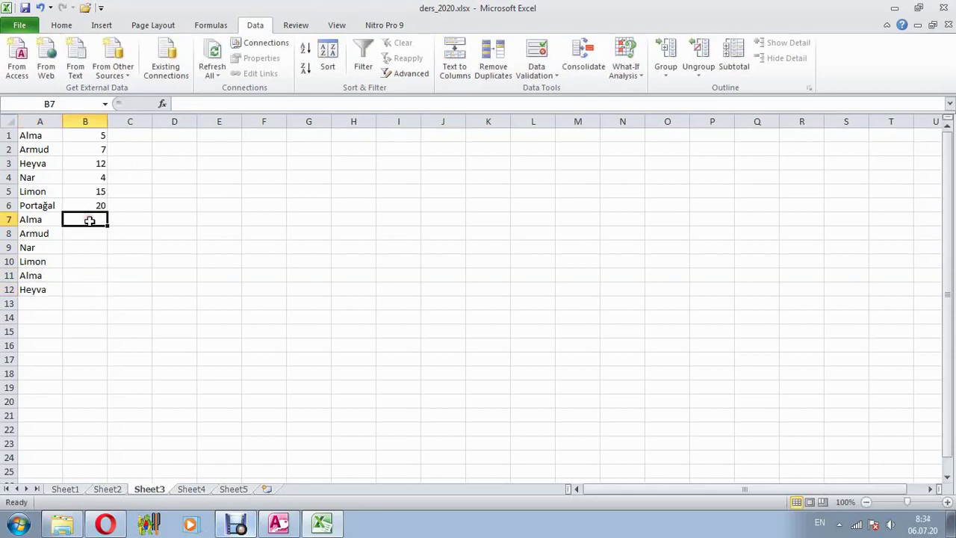
text(7)
key(Return)
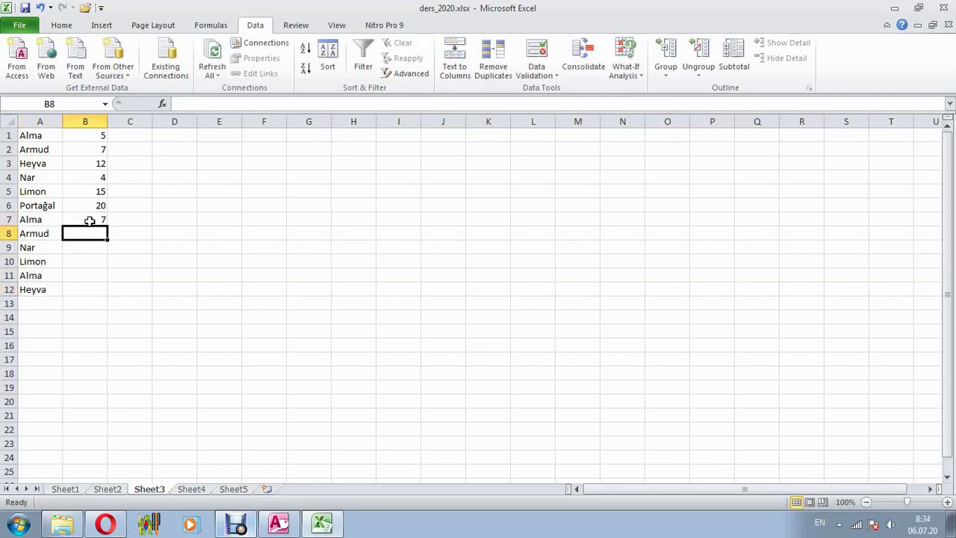
text(2)
key(Return)
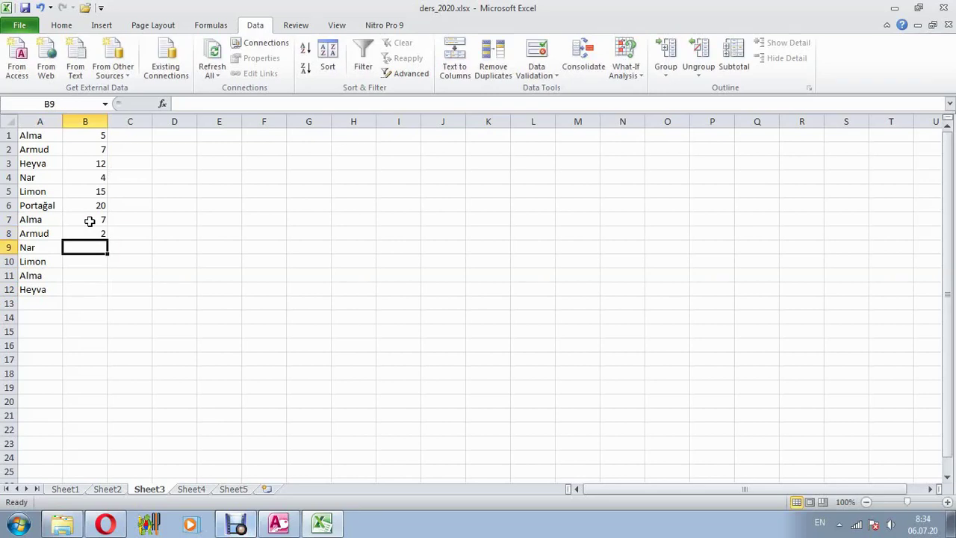
text(4)
key(Return)
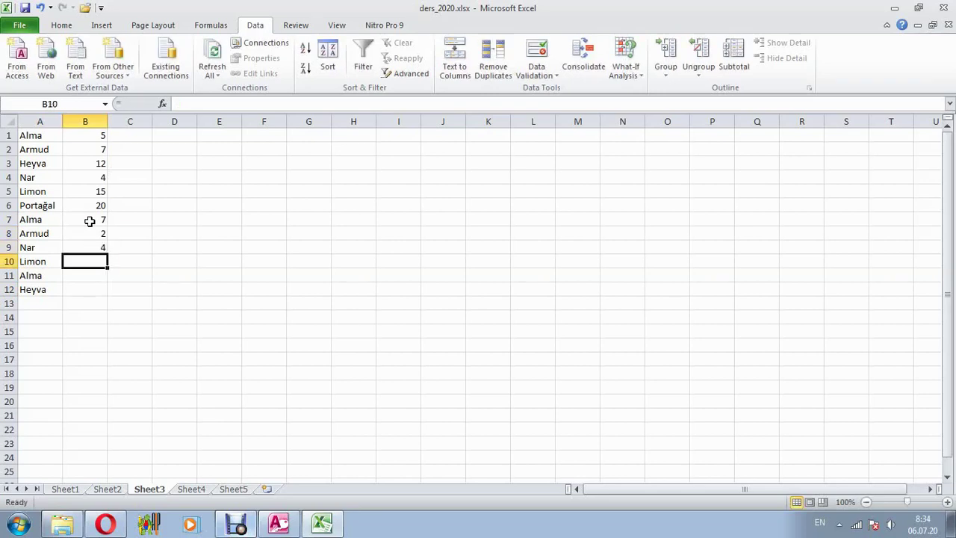
text(3)
key(Return)
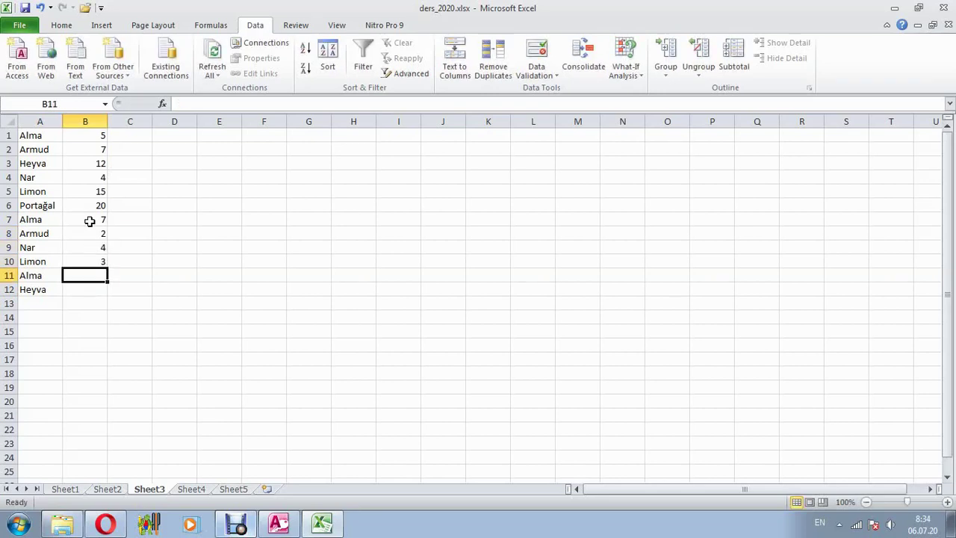
text(18)
key(Return)
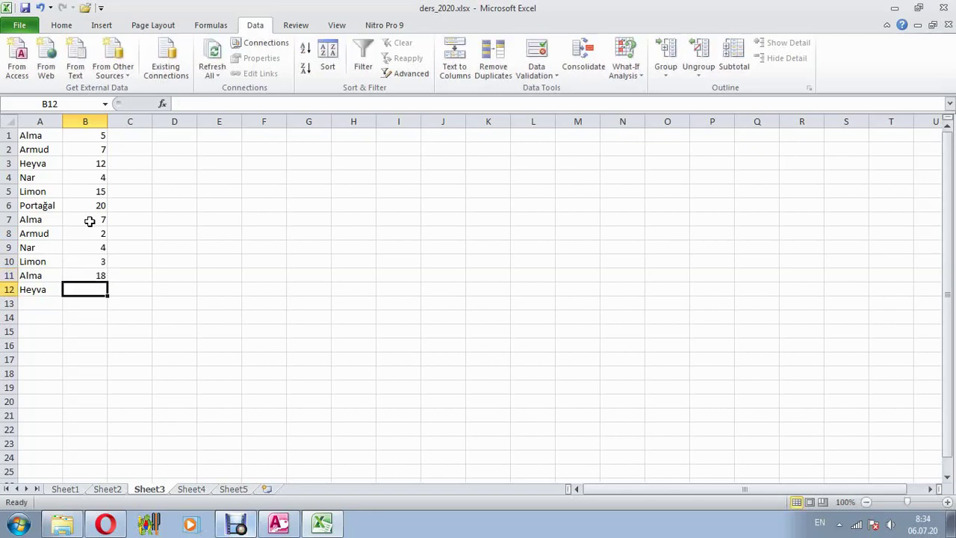
text(5)
key(Return)
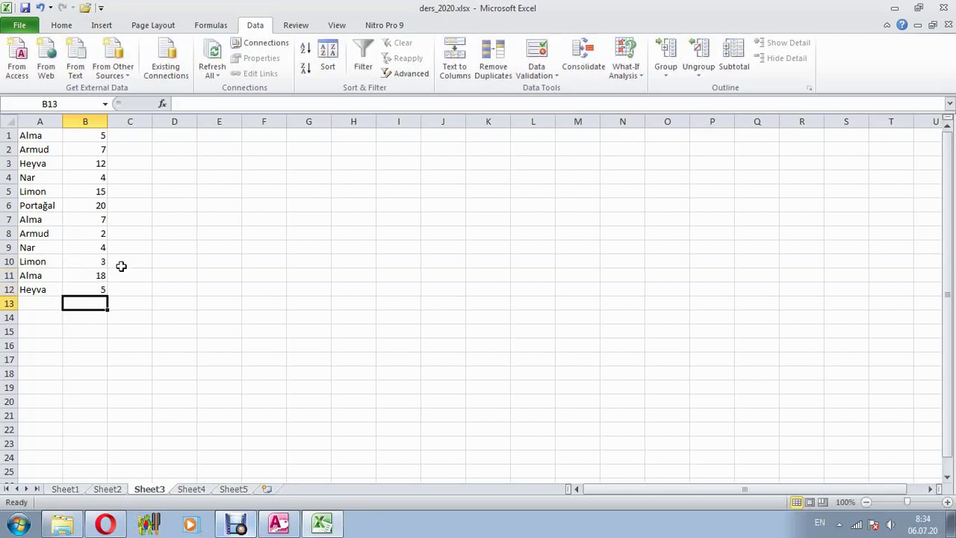
Step: Sort the fruit list A1:B12 by column A, A to Z
drag(37, 136, 81, 288)
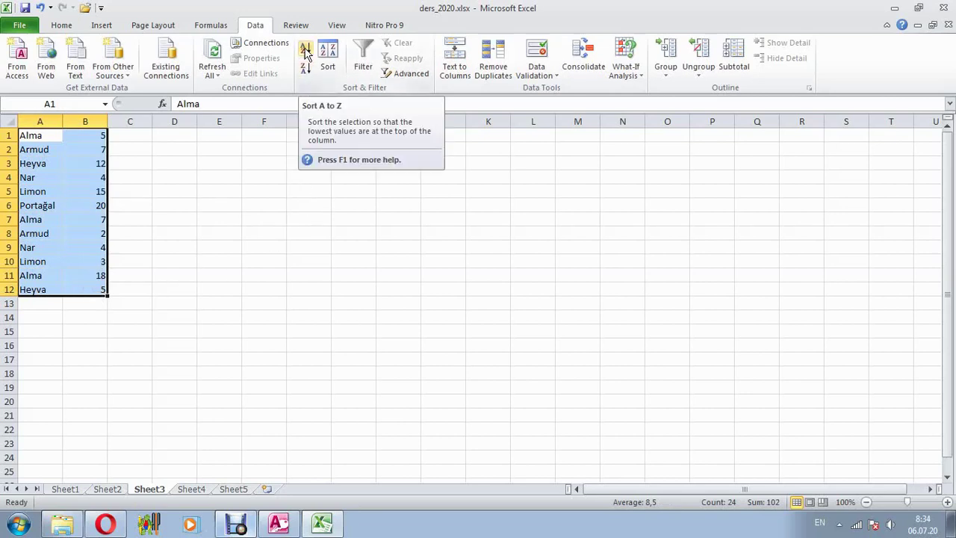
click(325, 60)
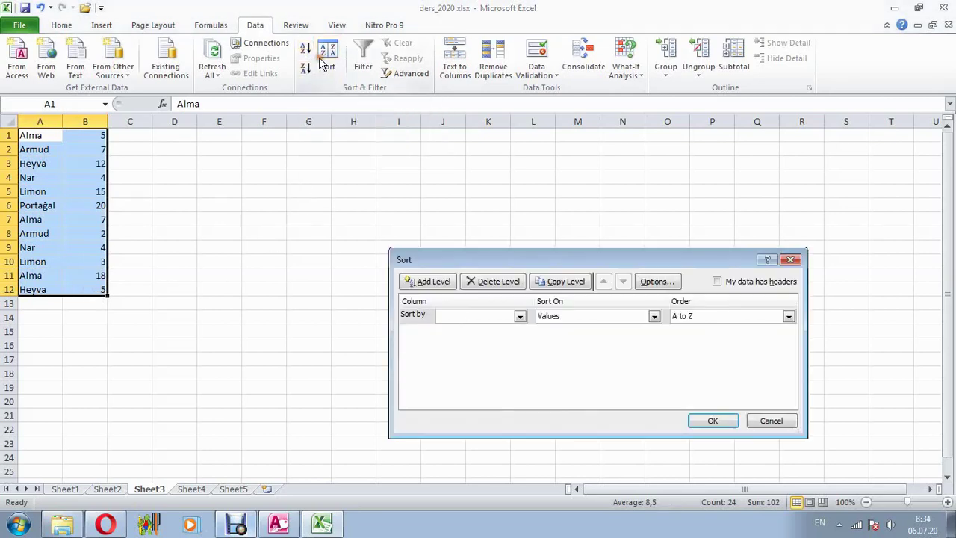
click(520, 316)
click(510, 331)
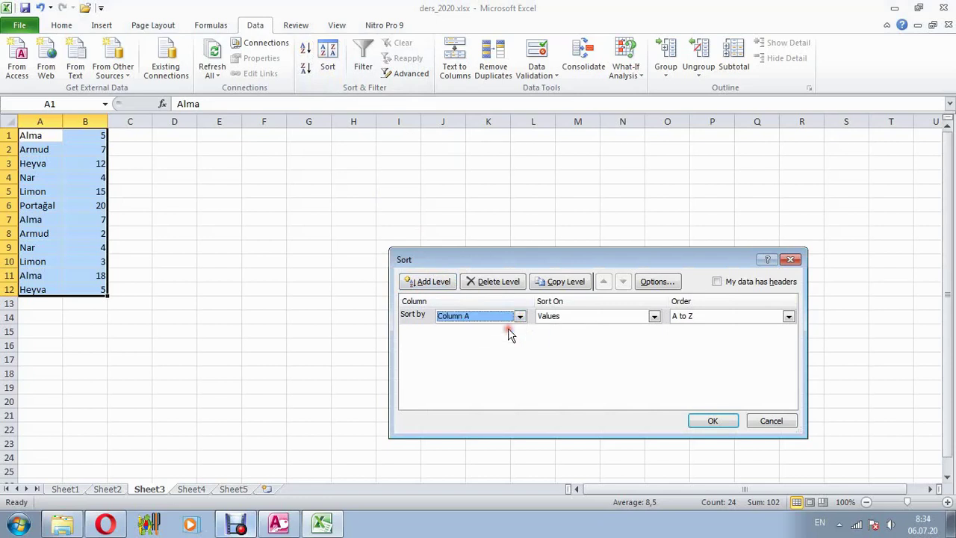
click(731, 423)
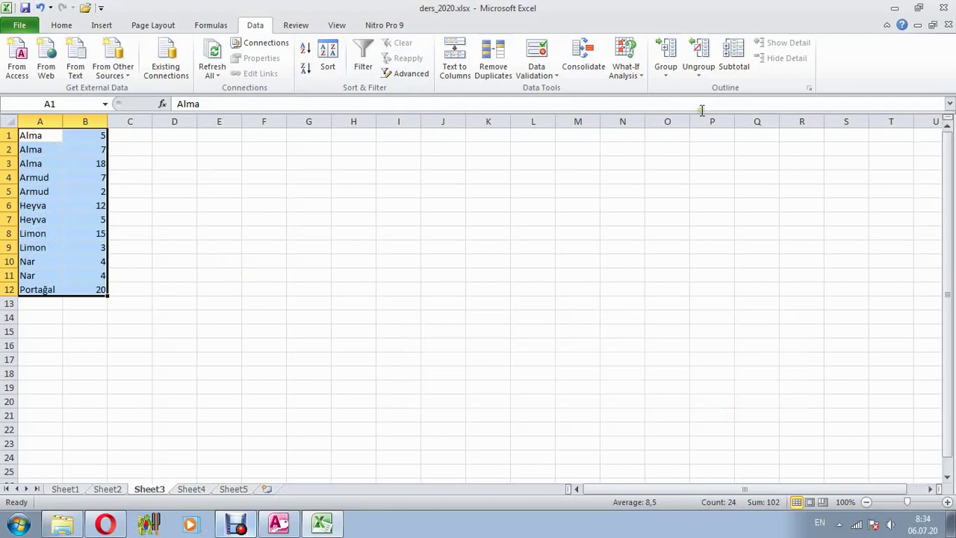
Step: Insert a row above the data with headers Məhsul in A1 and Məbləğ in B1
right_click(9, 136)
click(41, 224)
click(43, 139)
text(M'hsul)
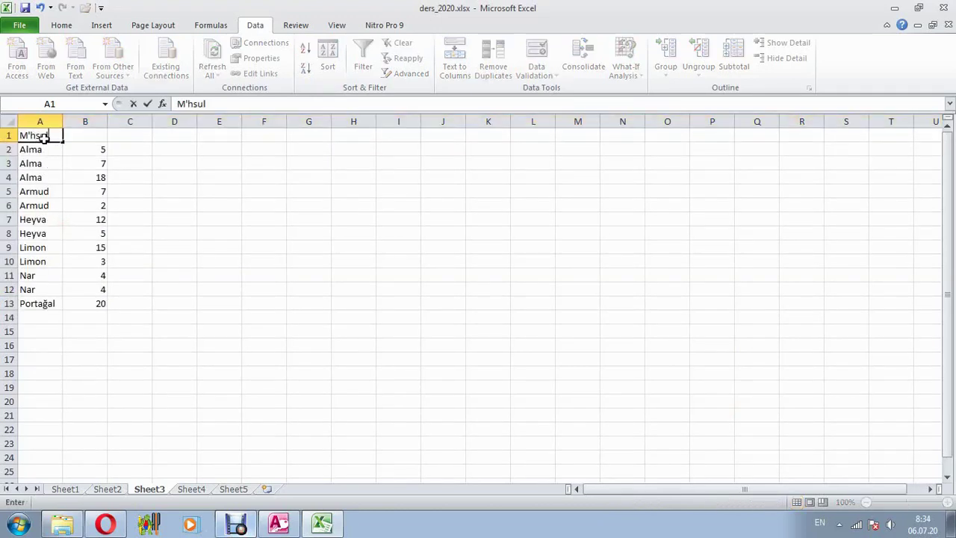
key(BackSpace)
key(BackSpace)
key(Tab)
text(Mə)
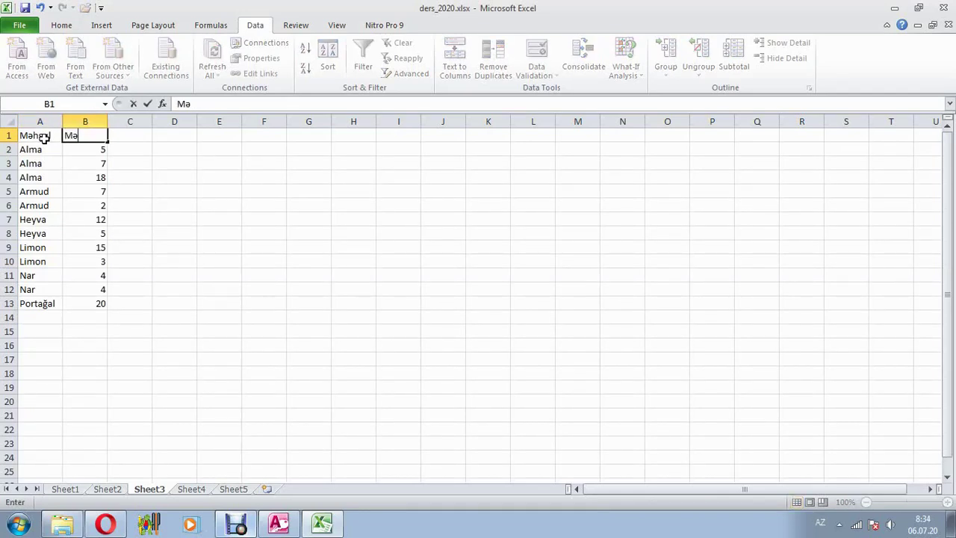
text(bləğ)
key(Tab)
drag(44, 137, 94, 304)
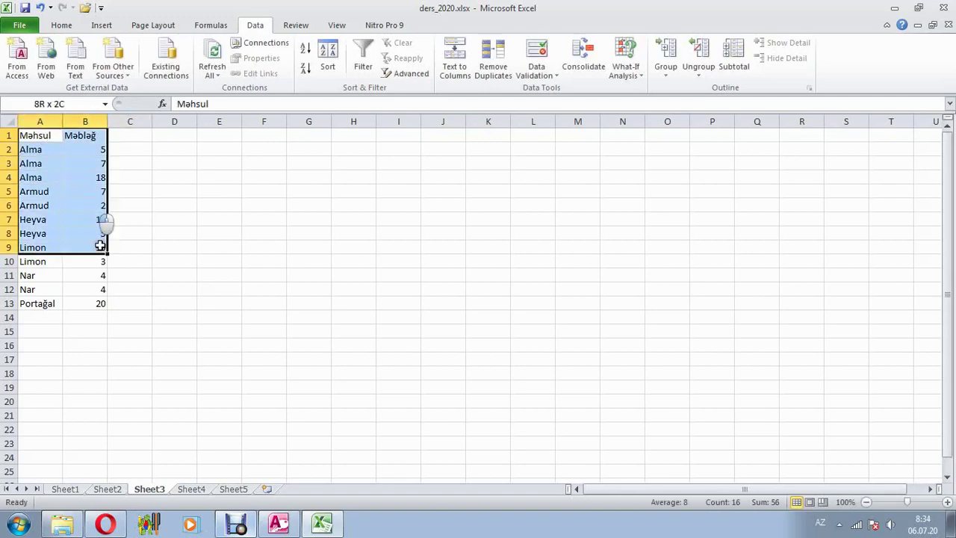
Step: Add Sum subtotals of Məbləğ at each change in Məhsul, and autofit column A
click(734, 66)
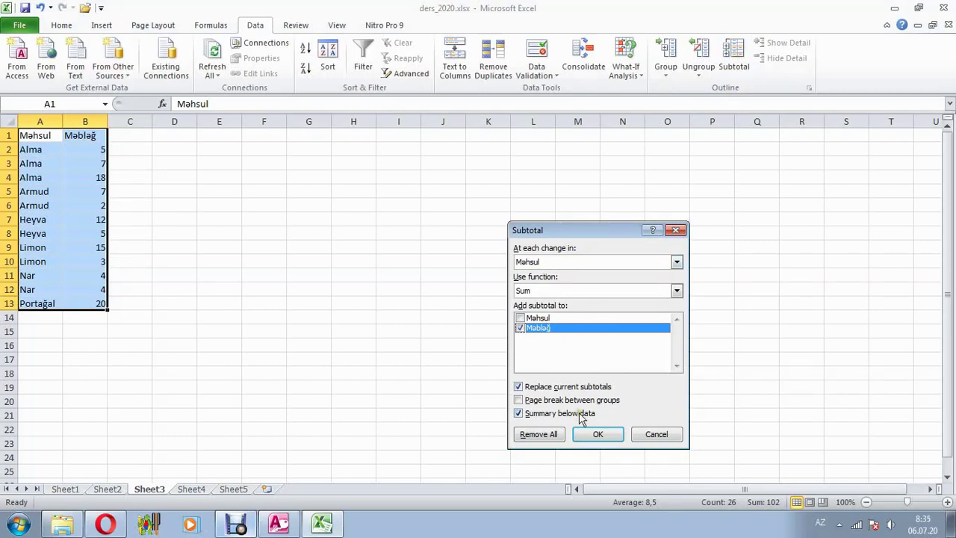
click(593, 432)
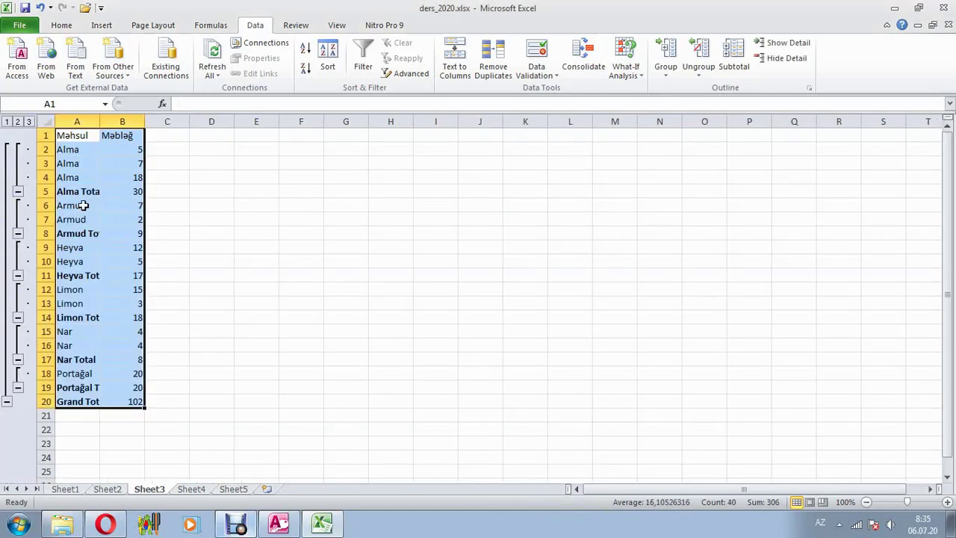
click(147, 181)
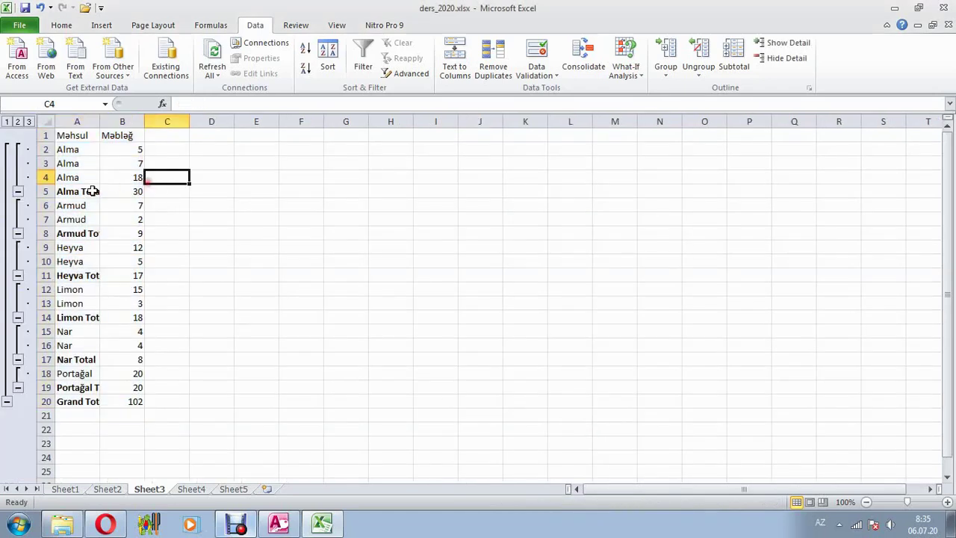
double_click(100, 122)
Step: Check each fruit's Total formula from Alma Total 30 down to Grand Total 102
click(138, 191)
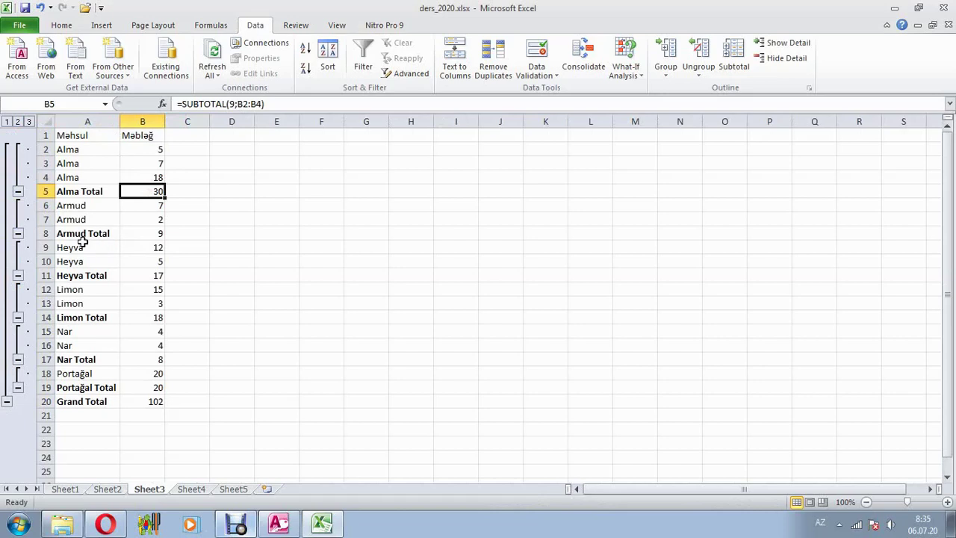
click(150, 234)
click(139, 276)
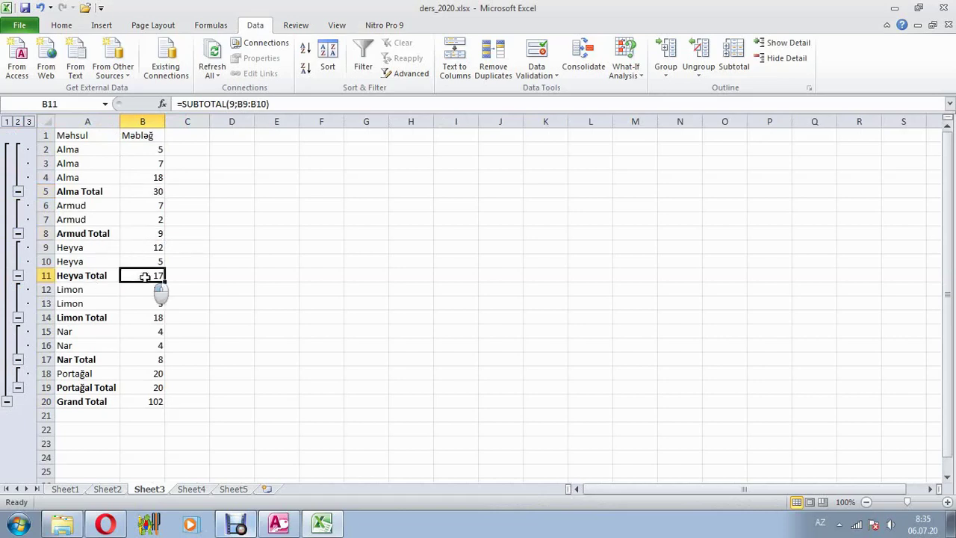
click(142, 318)
click(146, 360)
click(153, 388)
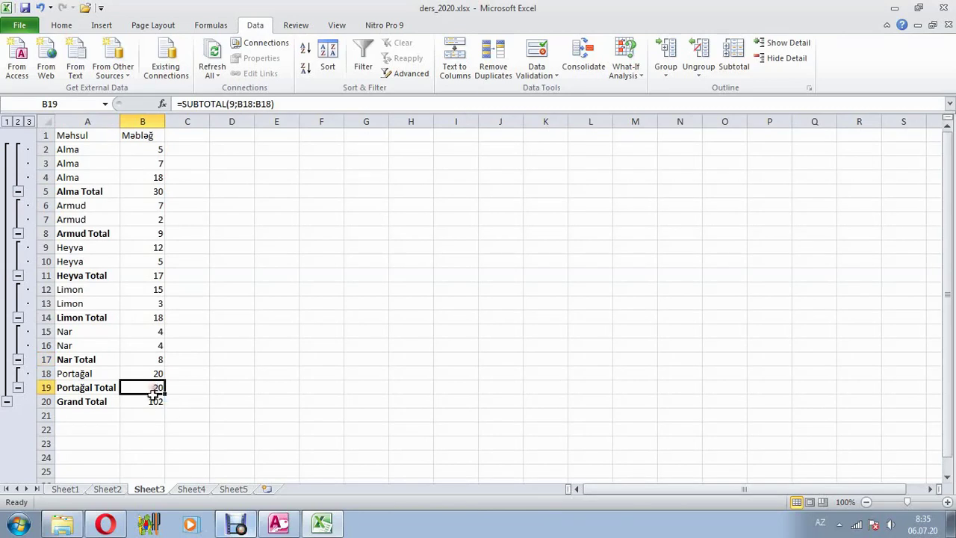
click(144, 403)
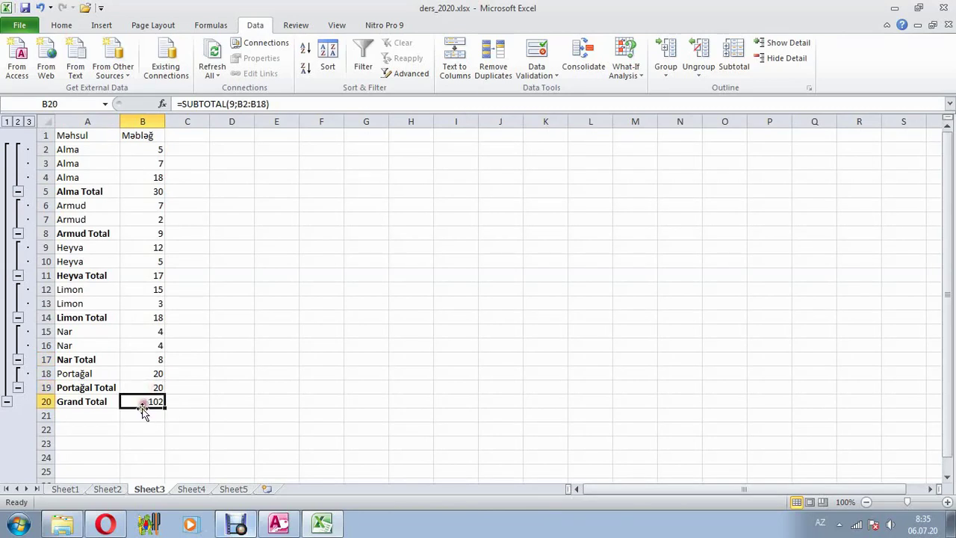